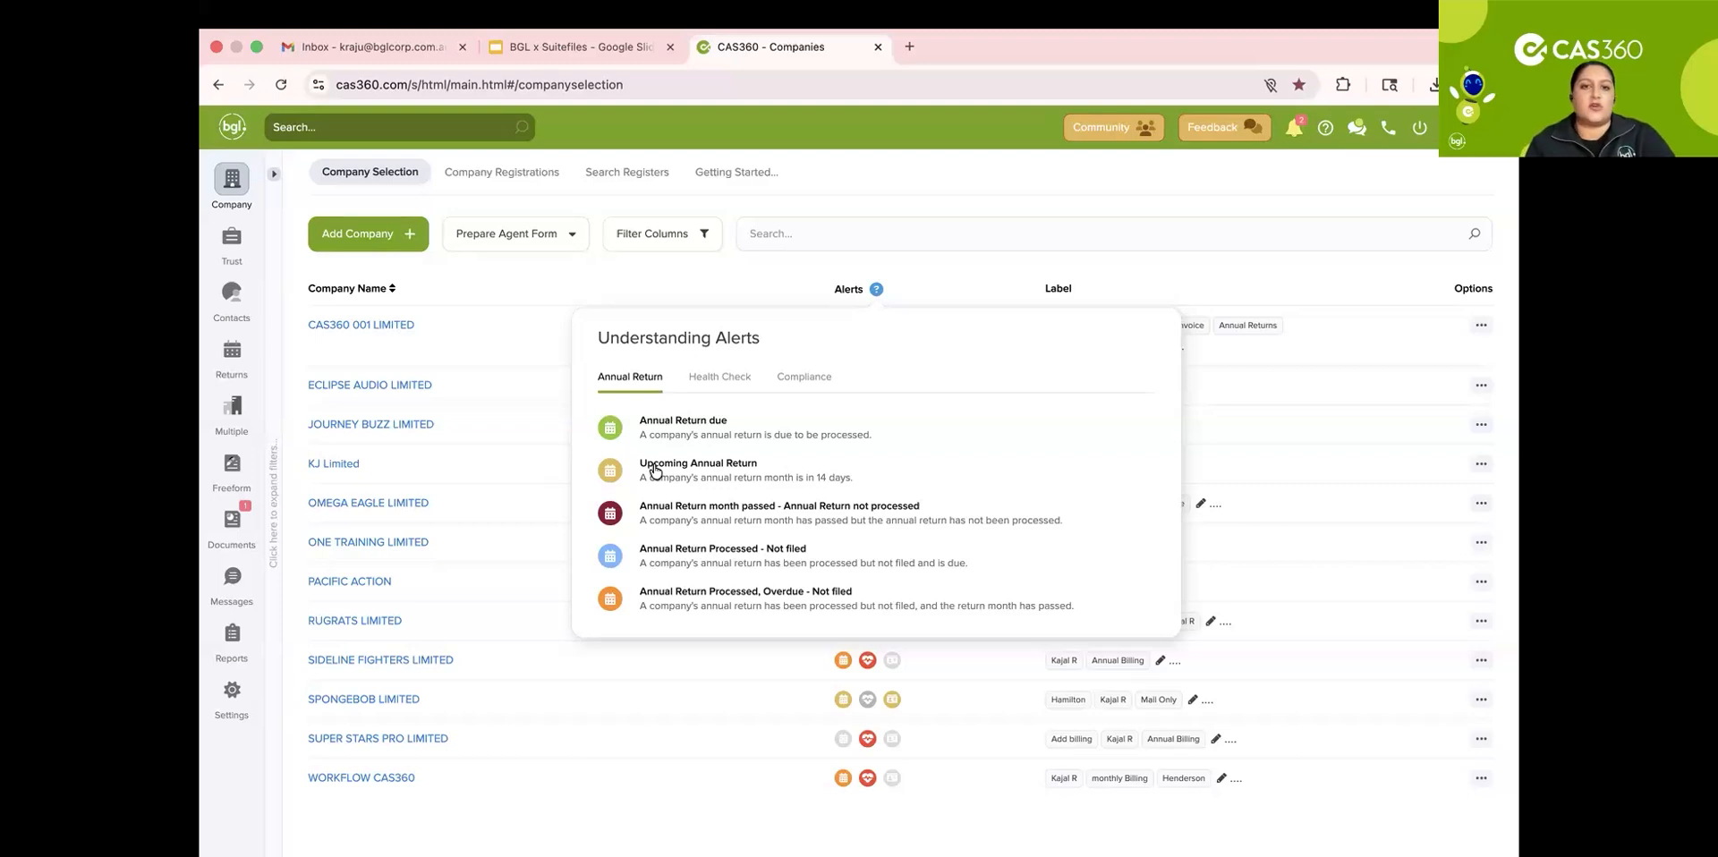
# Step: Examine the Health Check alert legend and the health check alert icon for JOURNEY BUZZ LIMITED
pyautogui.click(721, 377)
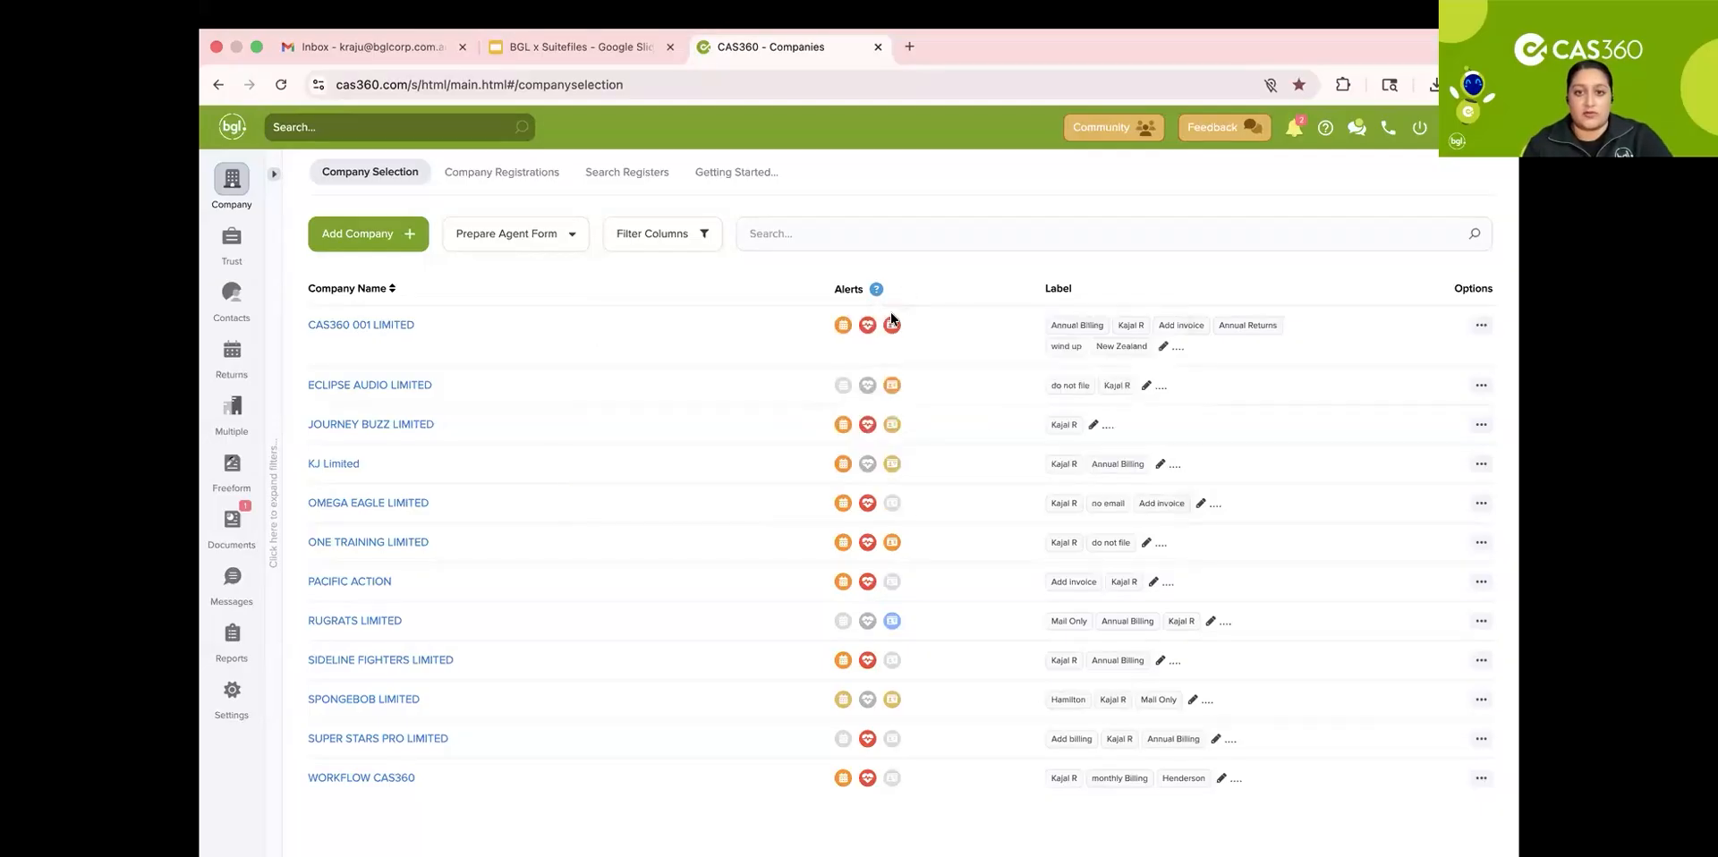
pyautogui.click(868, 426)
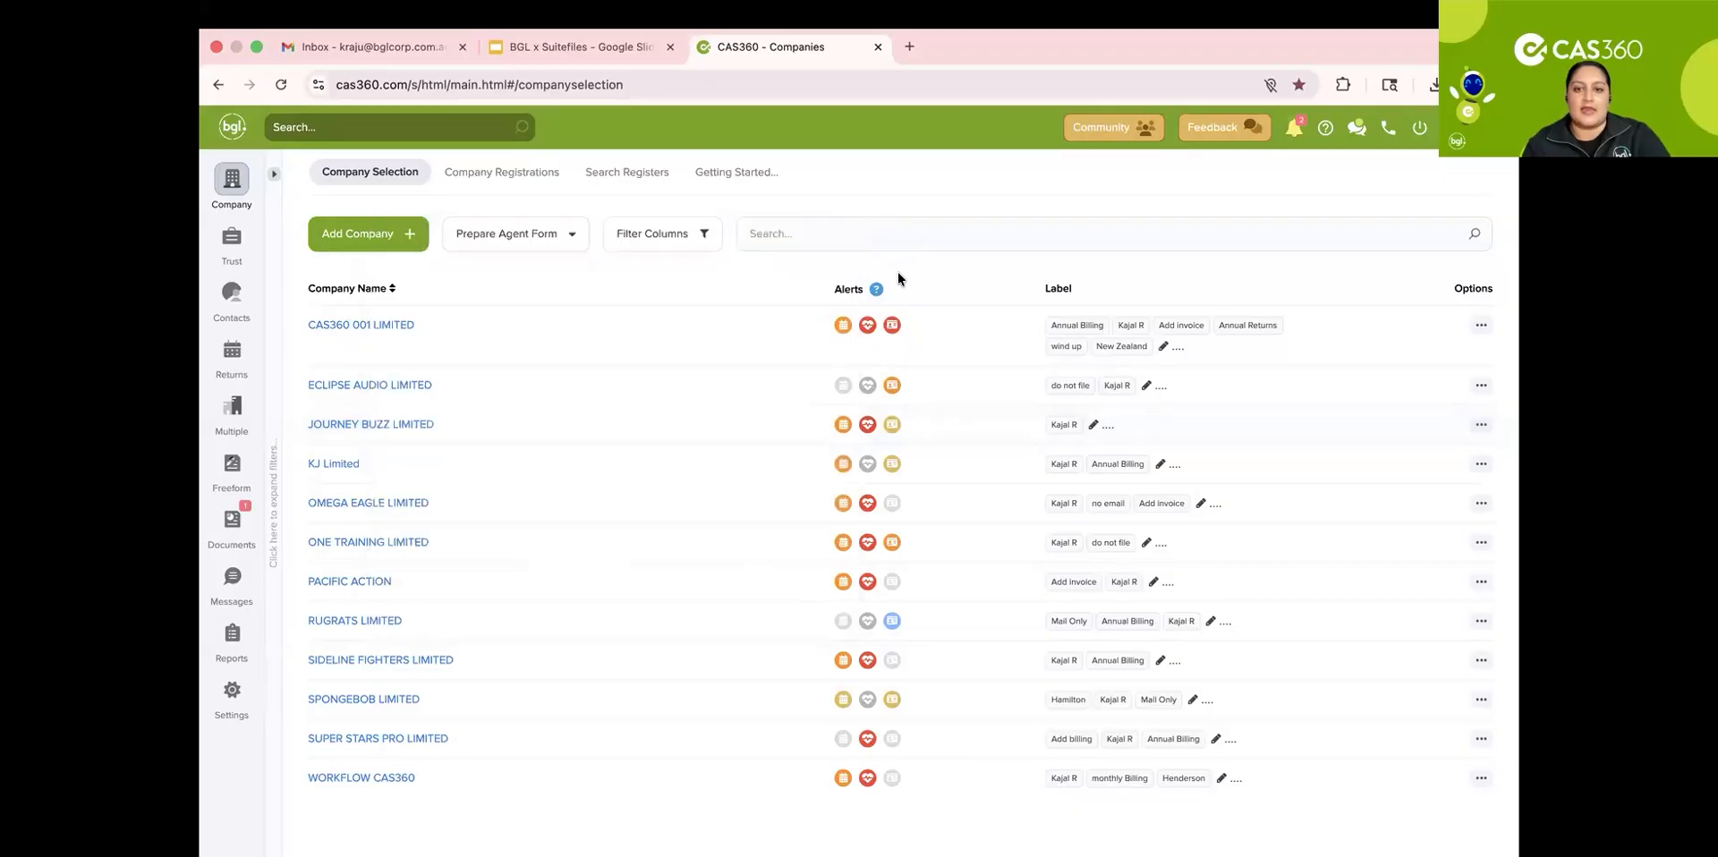
# Step: Open the alerts legend and read the Compliance alert descriptions, then close it
pyautogui.click(877, 291)
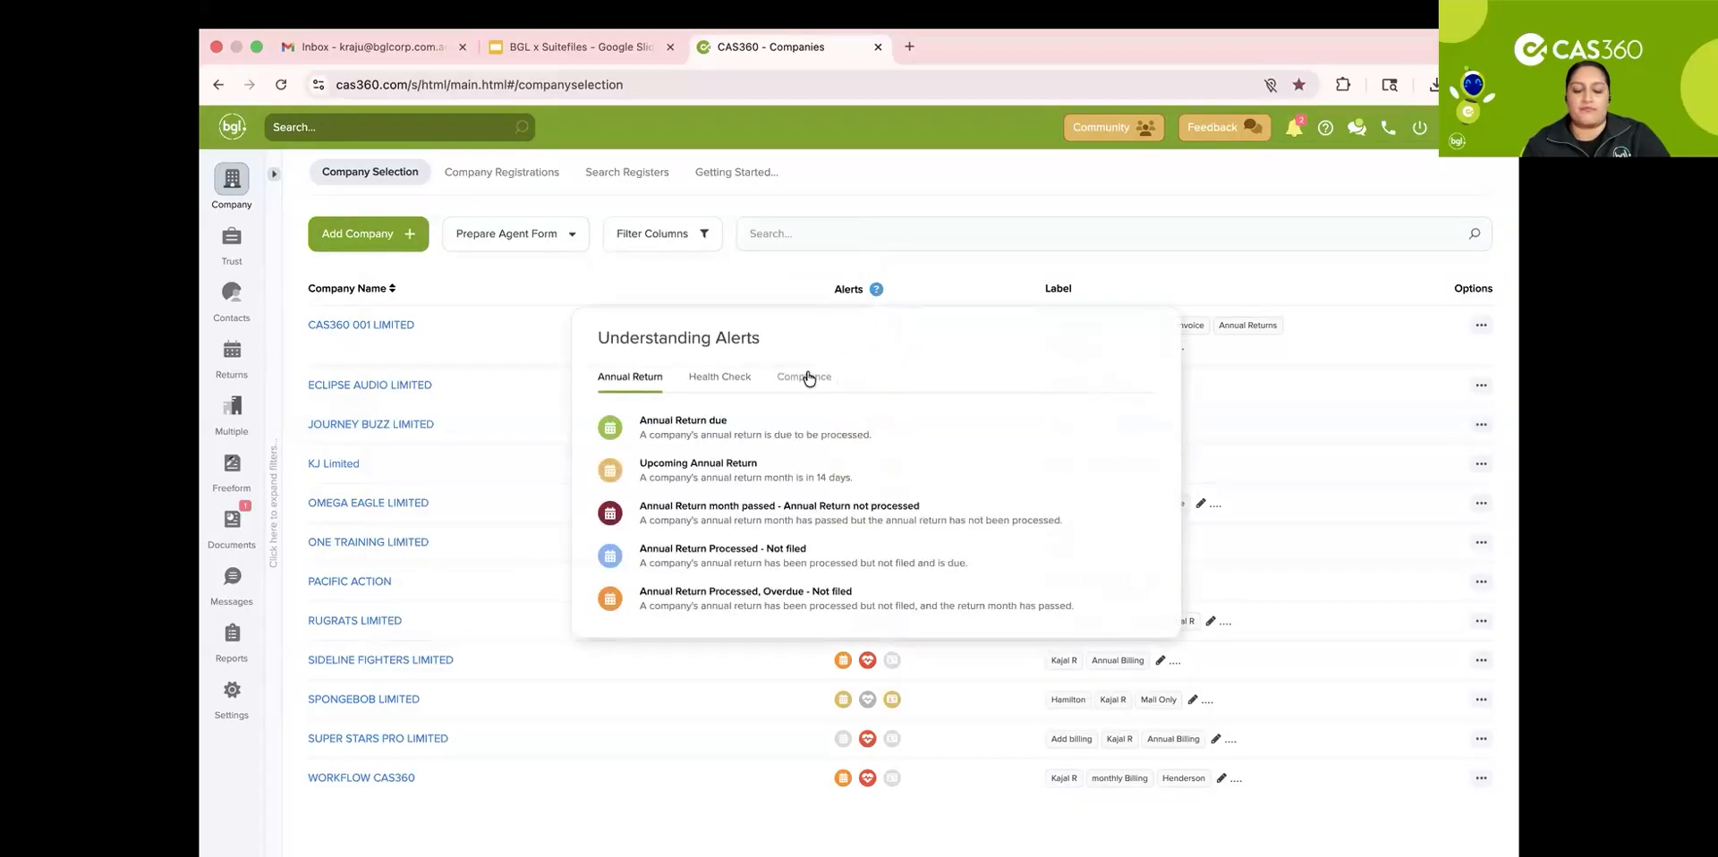
pyautogui.click(806, 377)
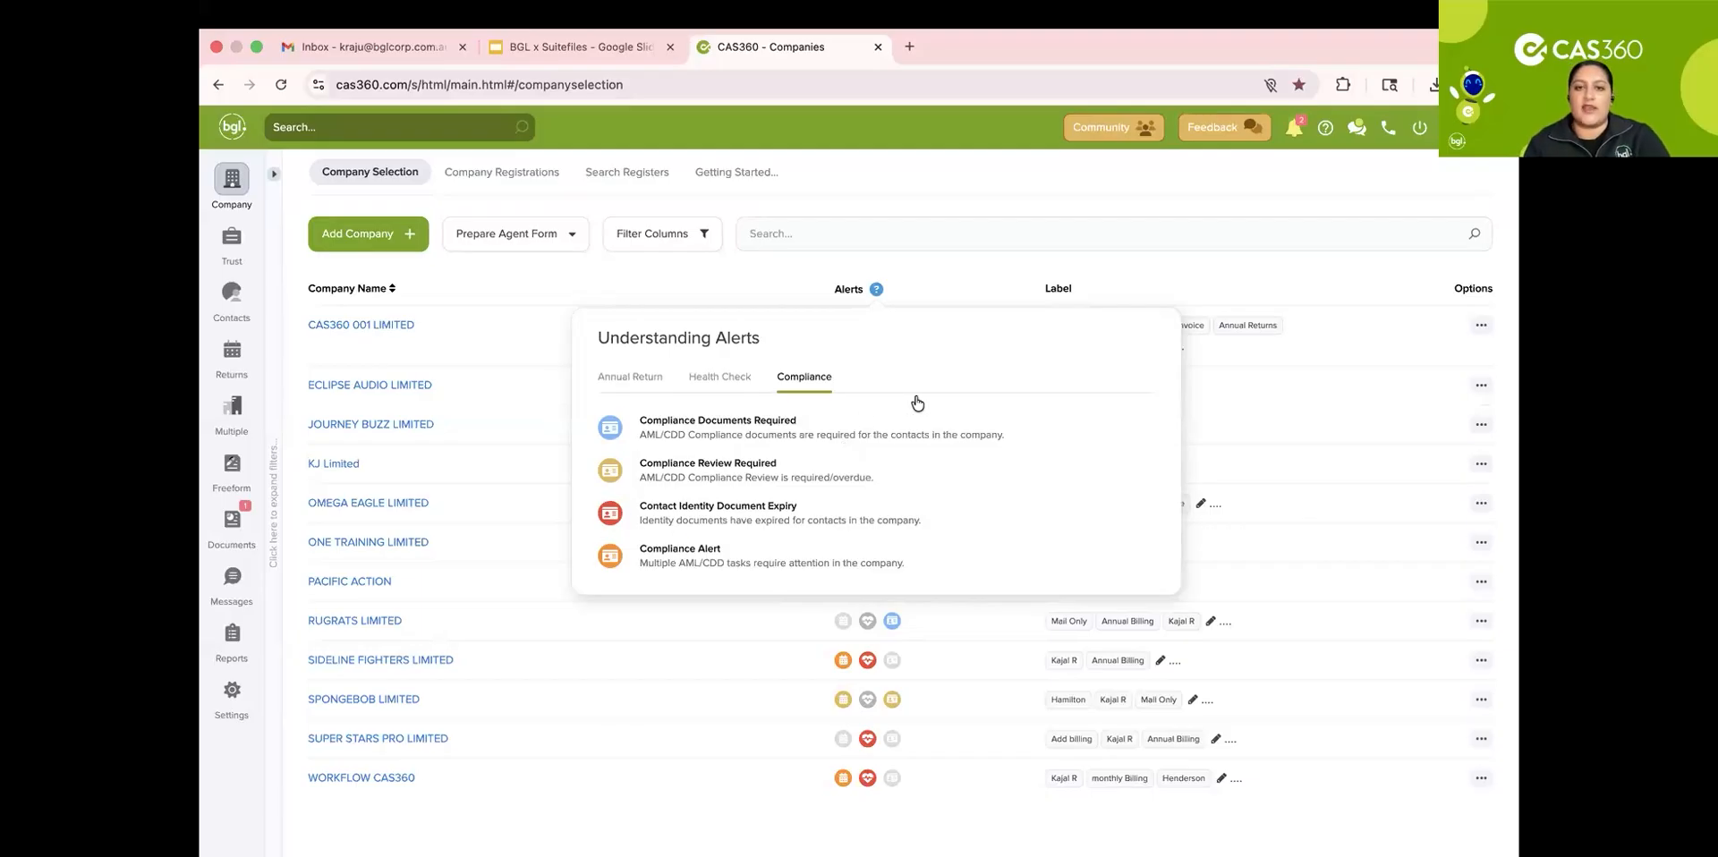
pyautogui.click(922, 283)
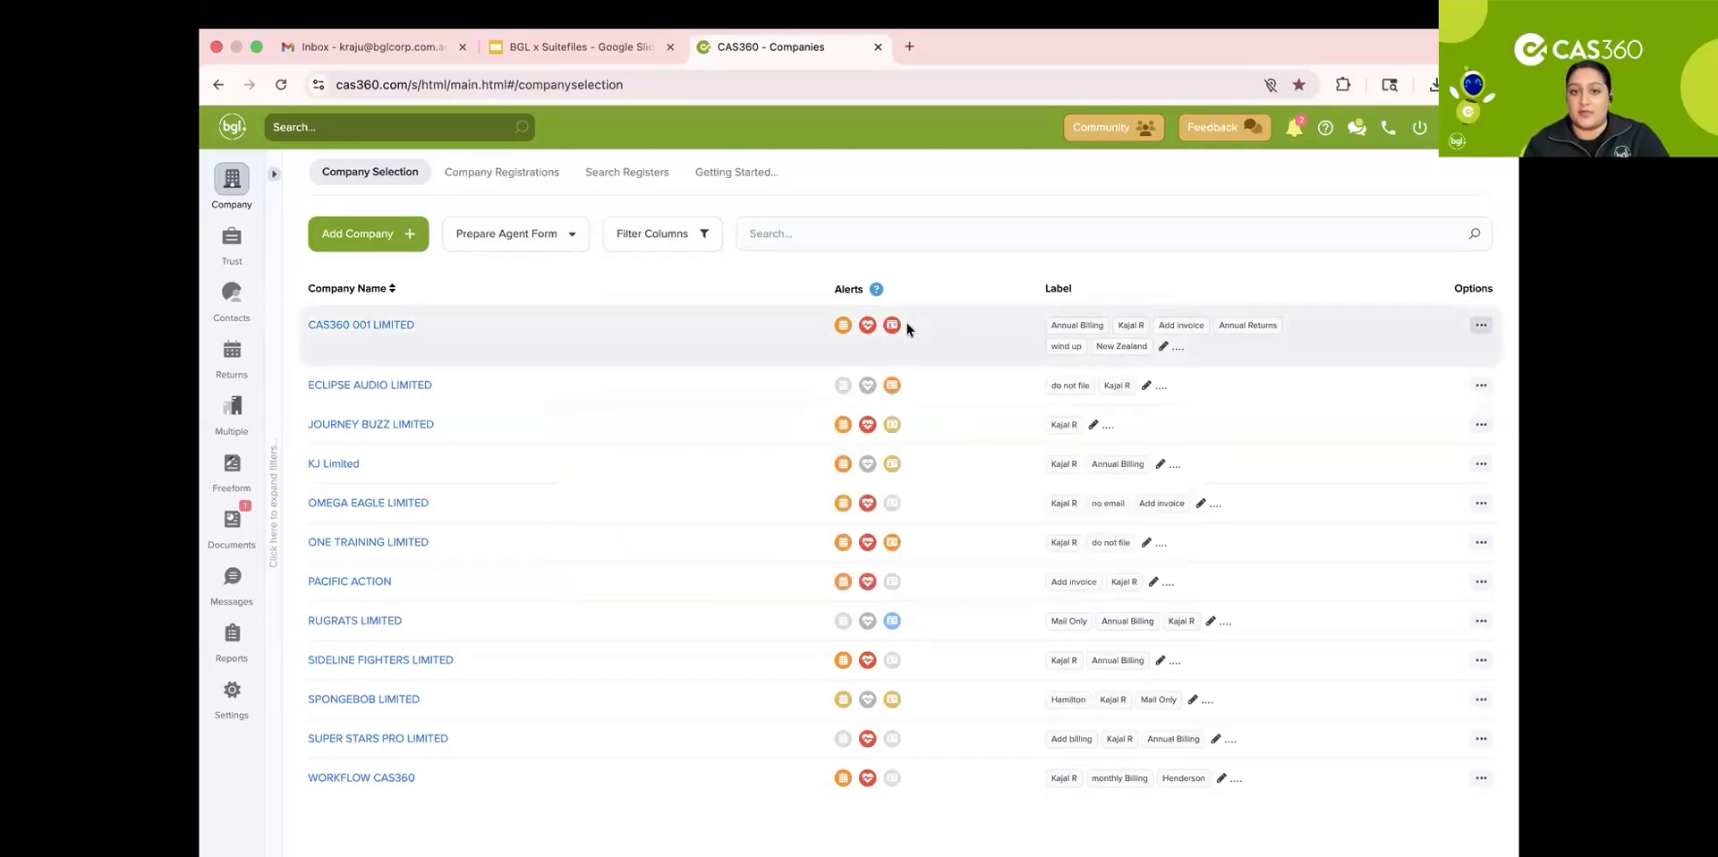
# Step: Open the AML/CDD compliance alert for CAS360 001 LIMITED and close it
pyautogui.click(893, 326)
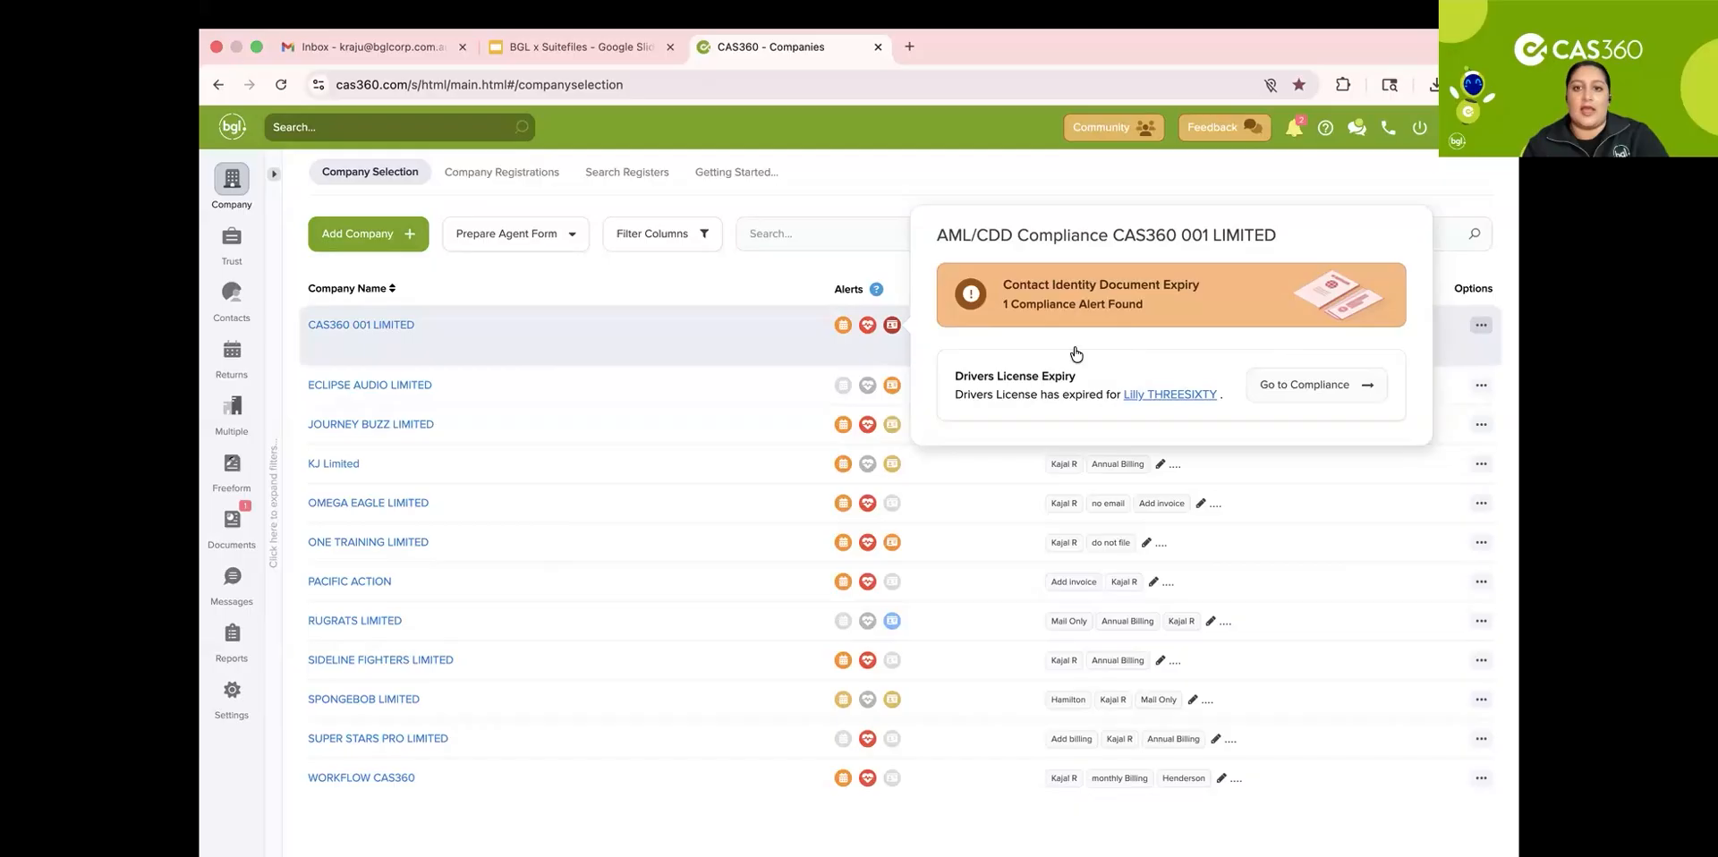
pyautogui.click(776, 283)
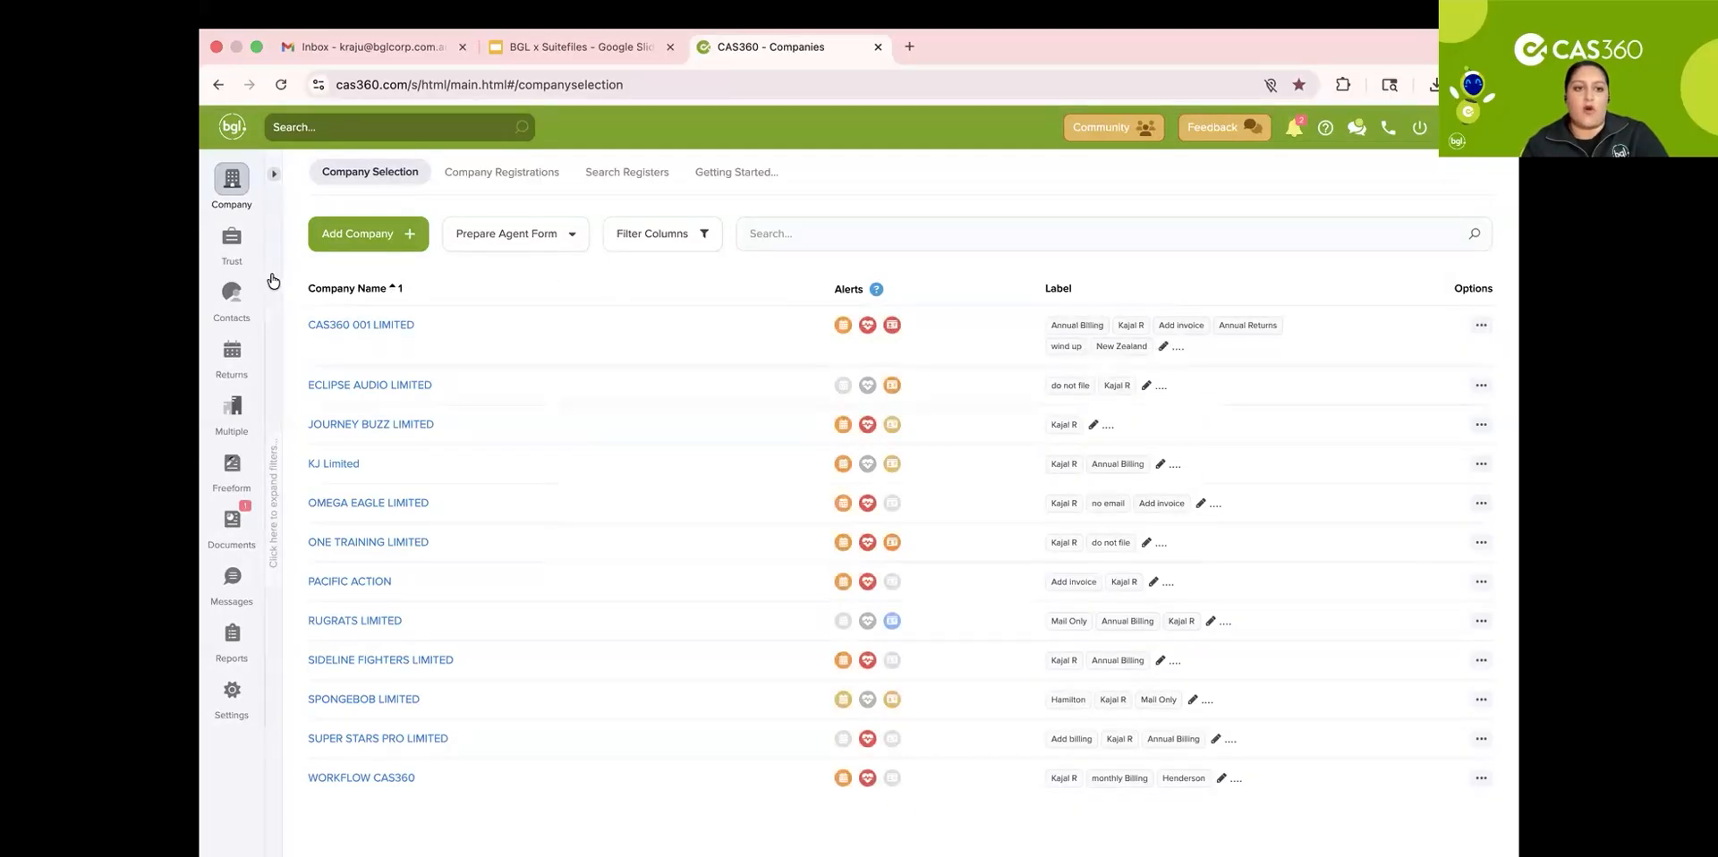
# Step: Open the New Zealand Annual Returns page, review the return filters, and collapse the filter panel
pyautogui.click(232, 353)
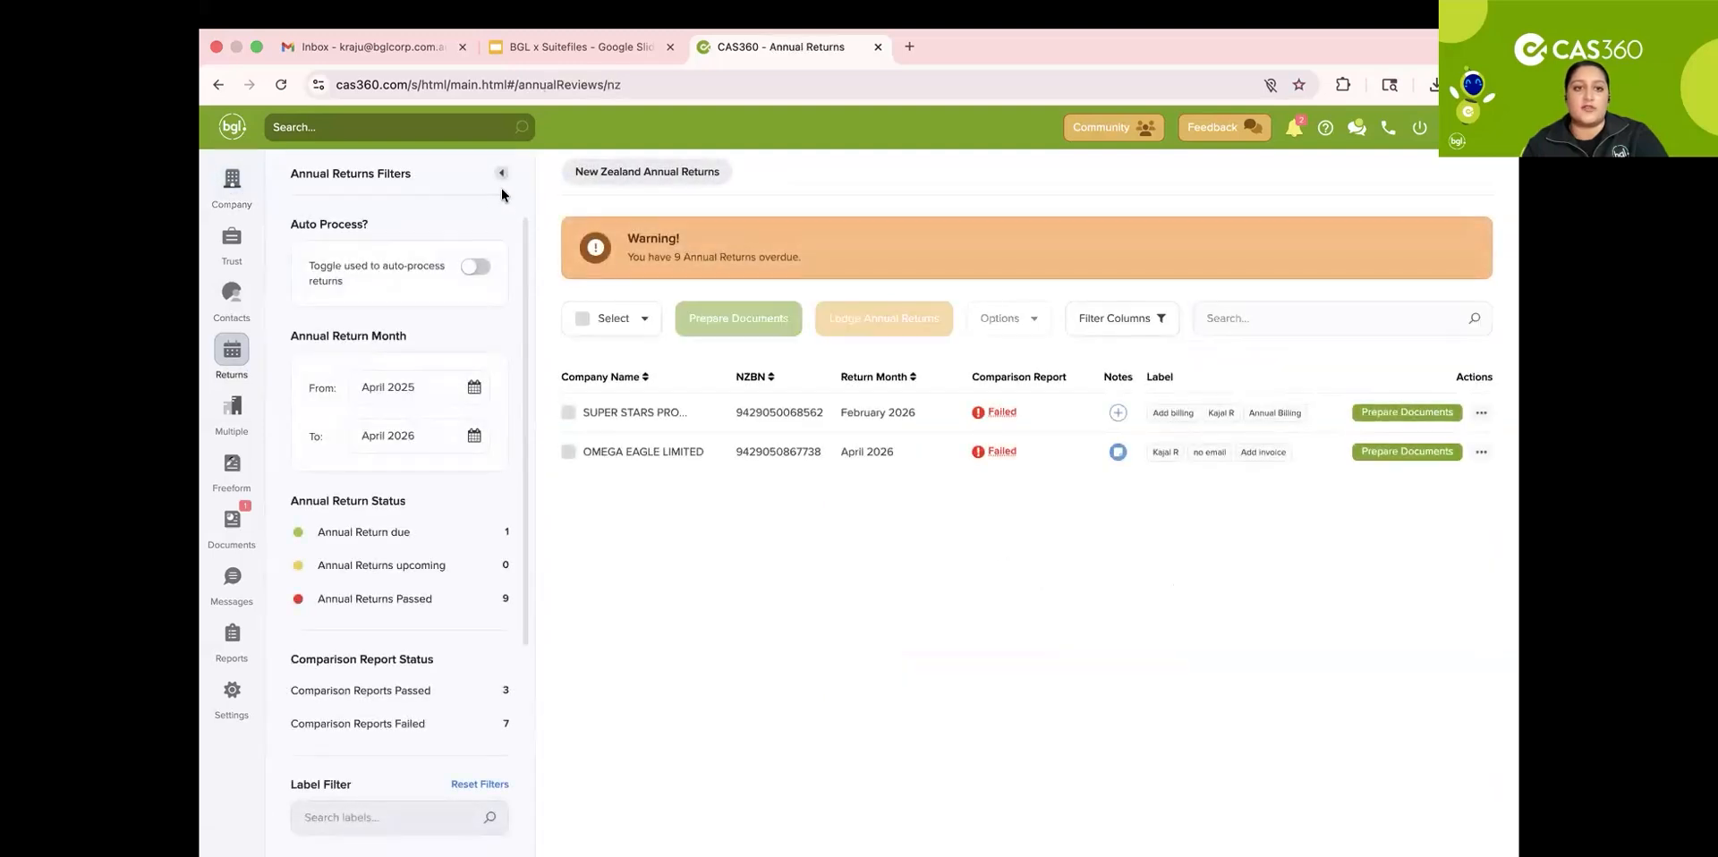
pyautogui.scroll(-2, 397, 444)
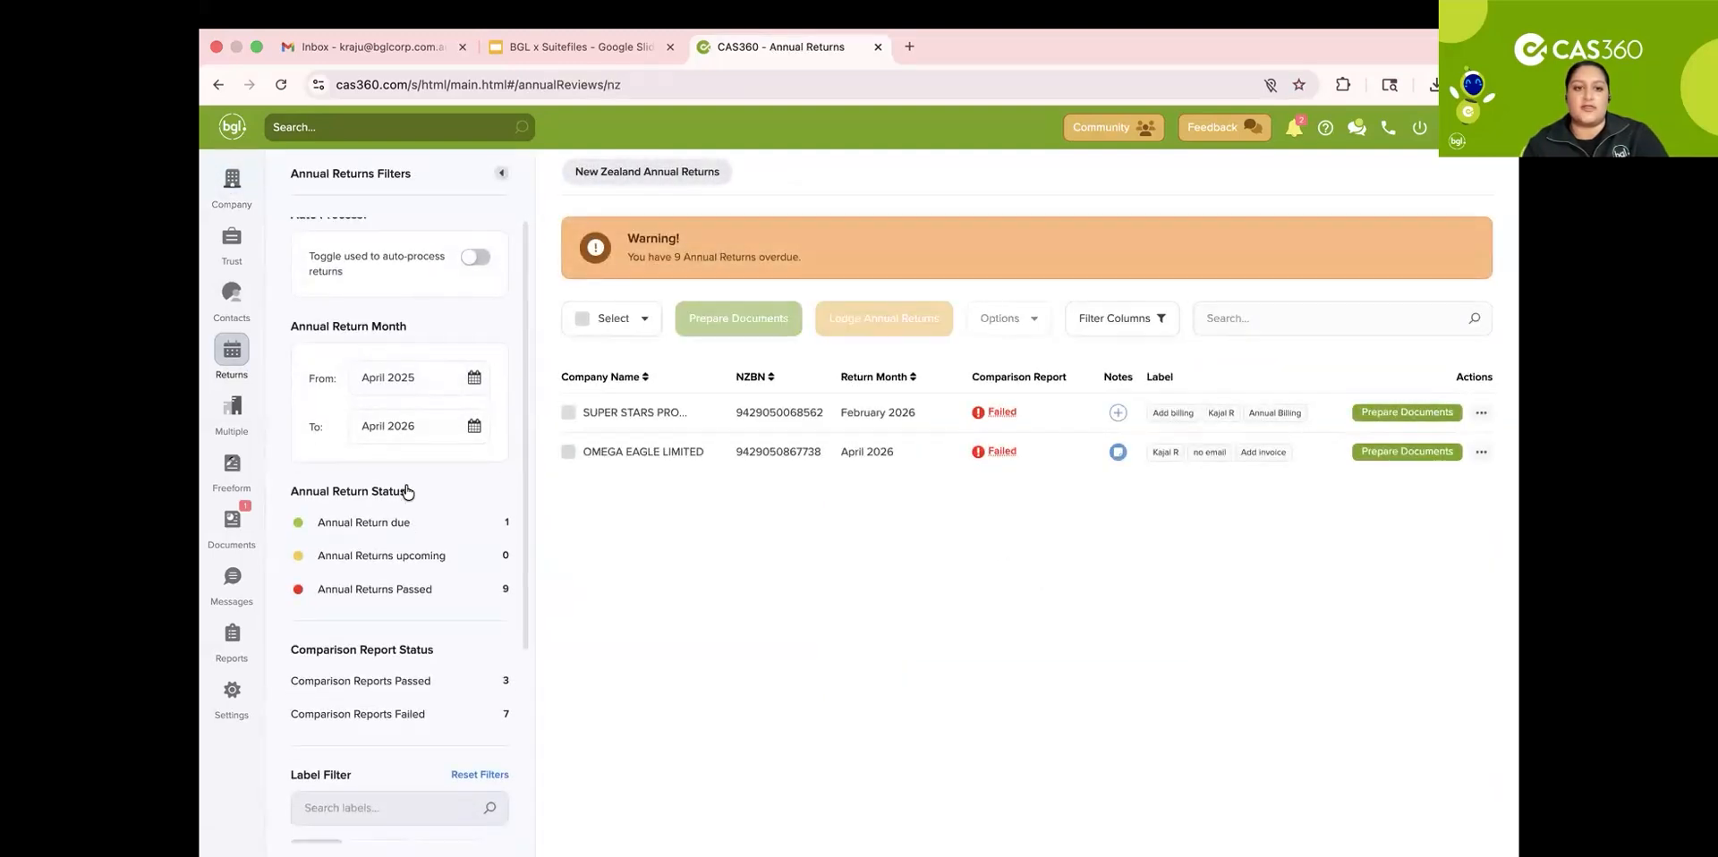
pyautogui.scroll(-3, 392, 521)
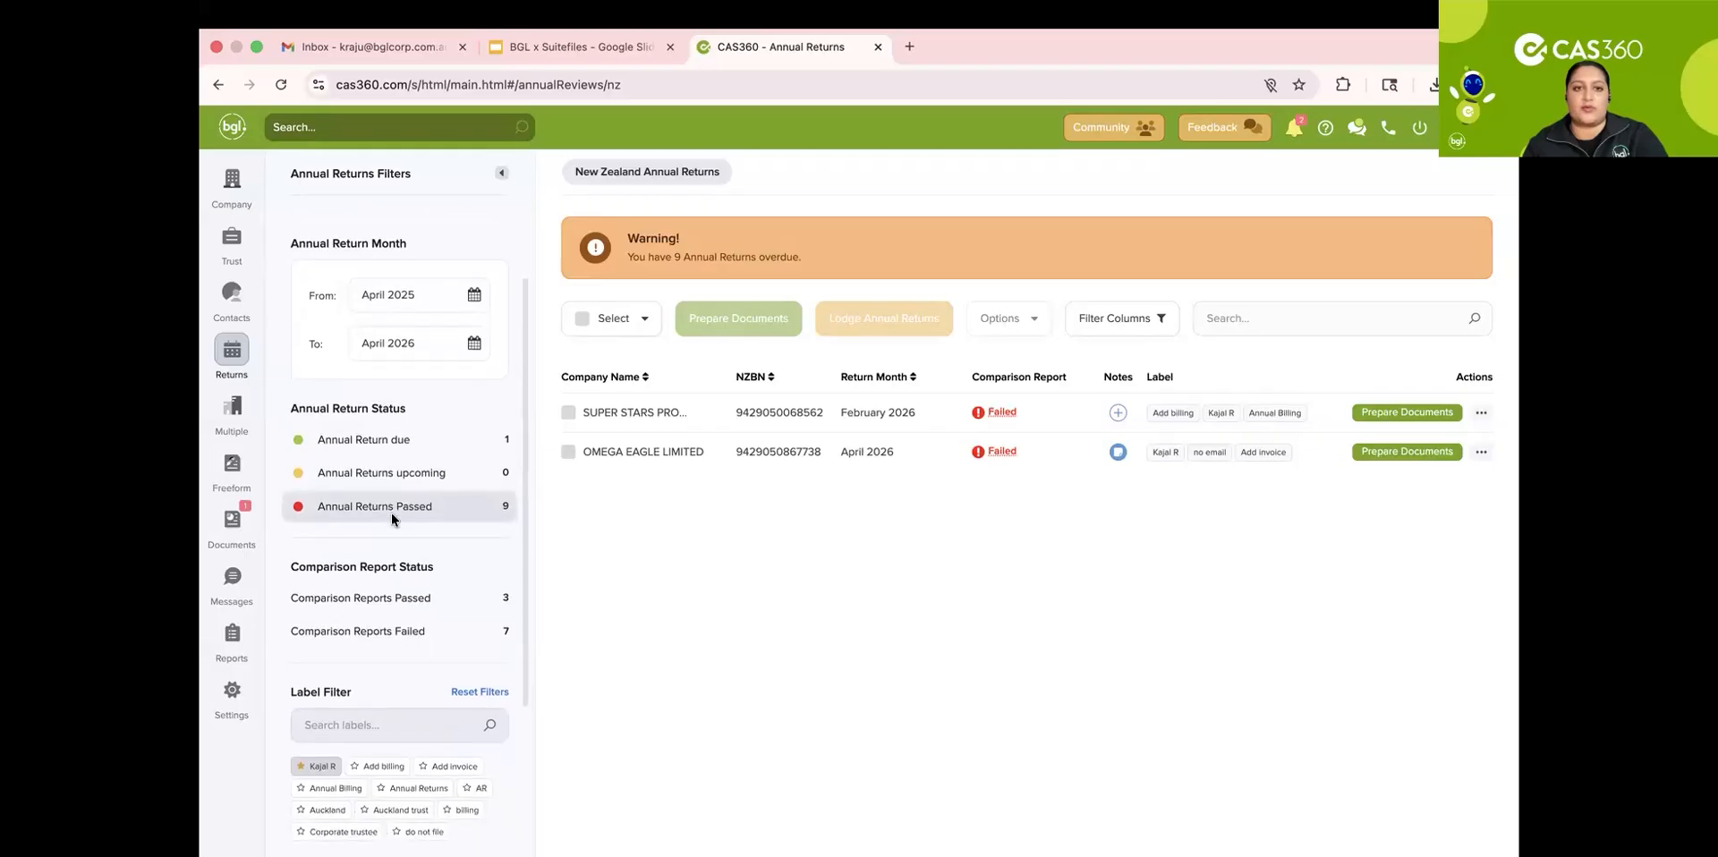
pyautogui.click(500, 174)
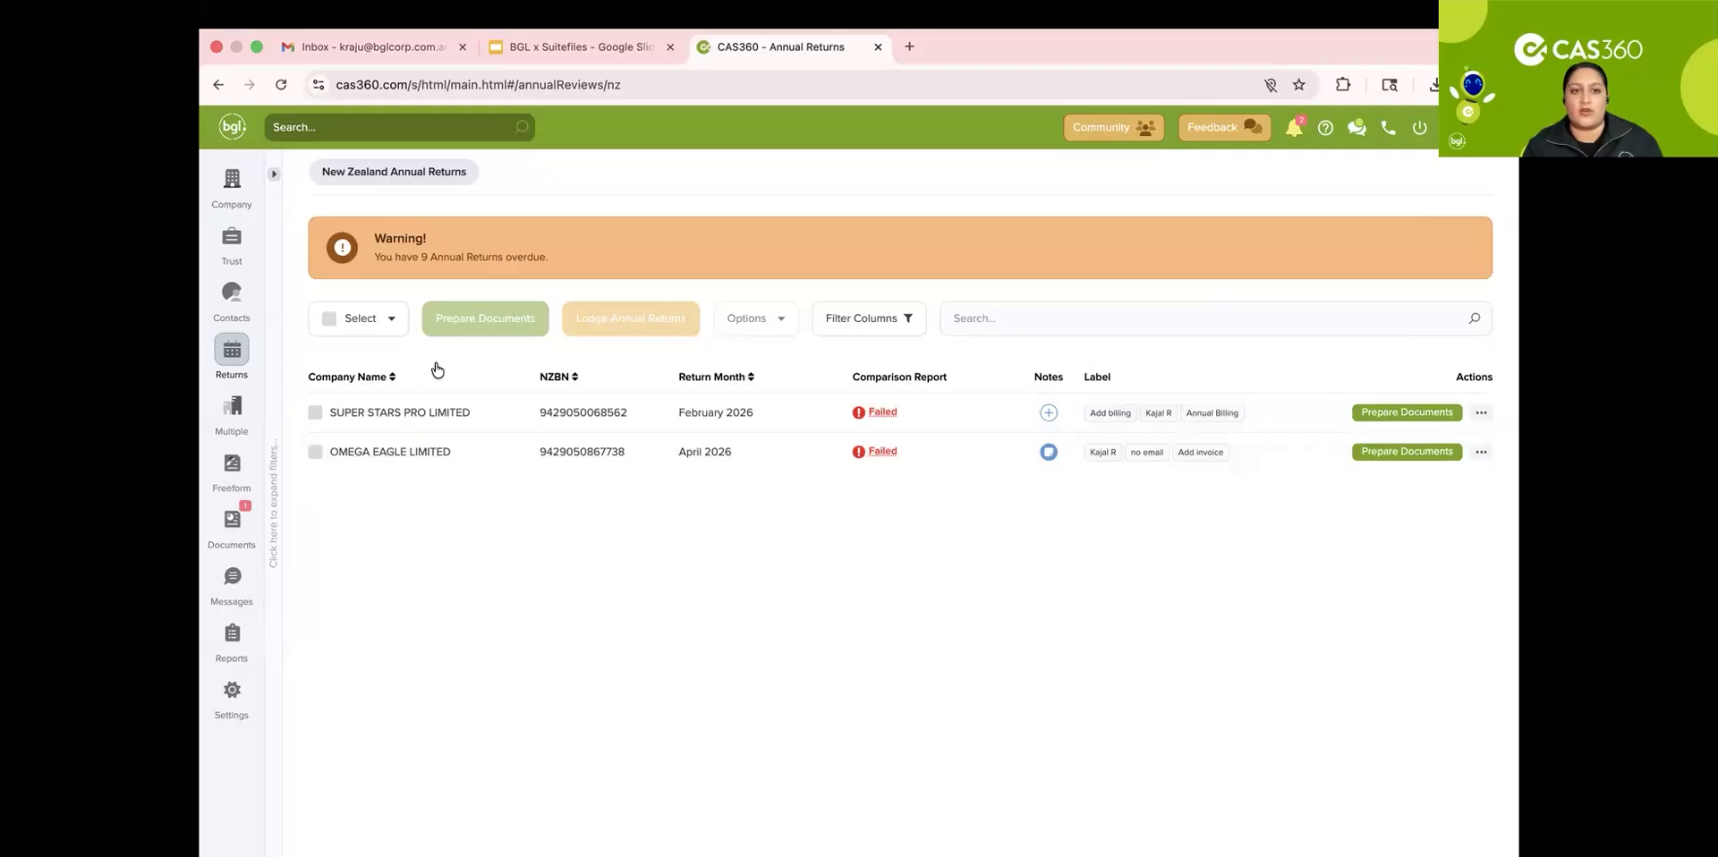
# Step: Select all annual returns, deselect them again, and tick only OMEGA EAGLE LIMITED
pyautogui.click(385, 319)
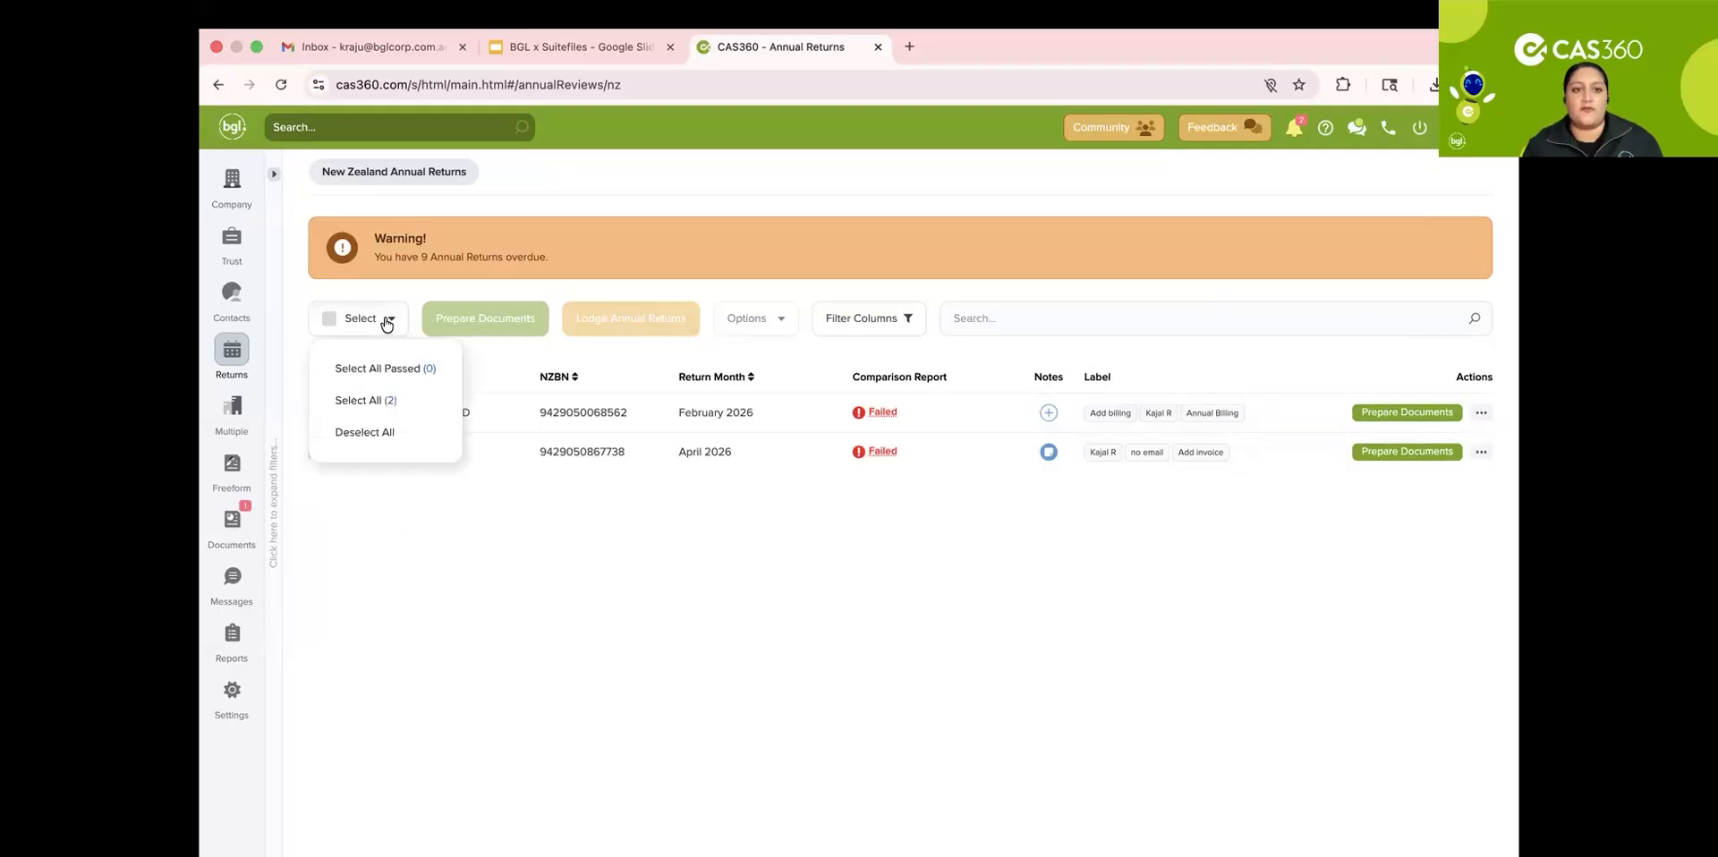
pyautogui.click(362, 400)
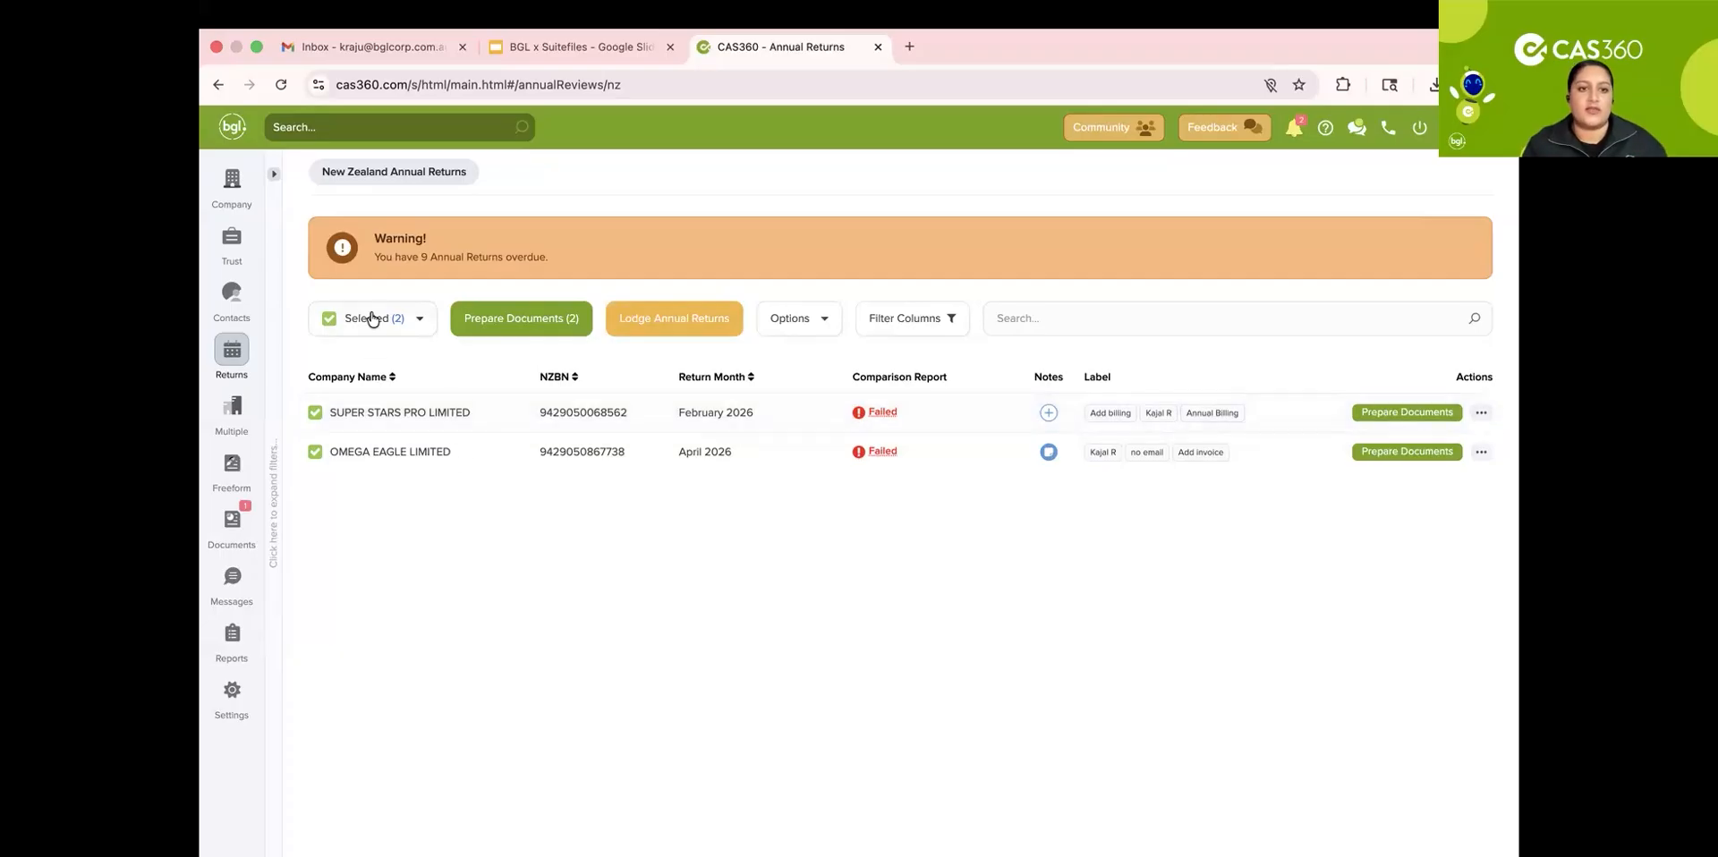
pyautogui.click(372, 320)
pyautogui.click(363, 432)
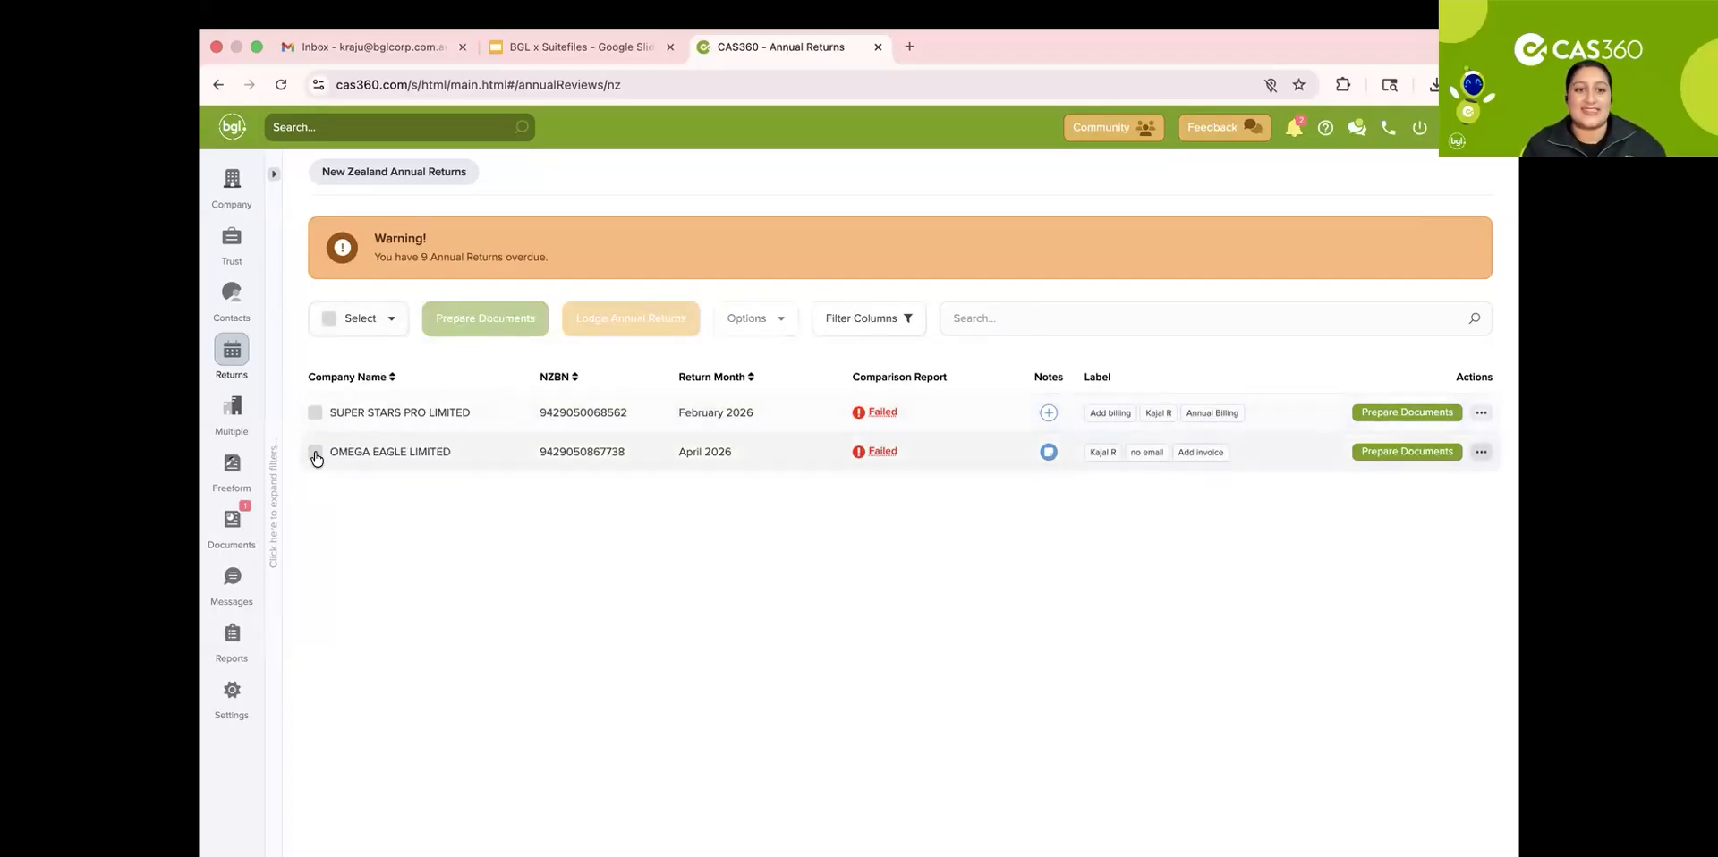
pyautogui.click(316, 452)
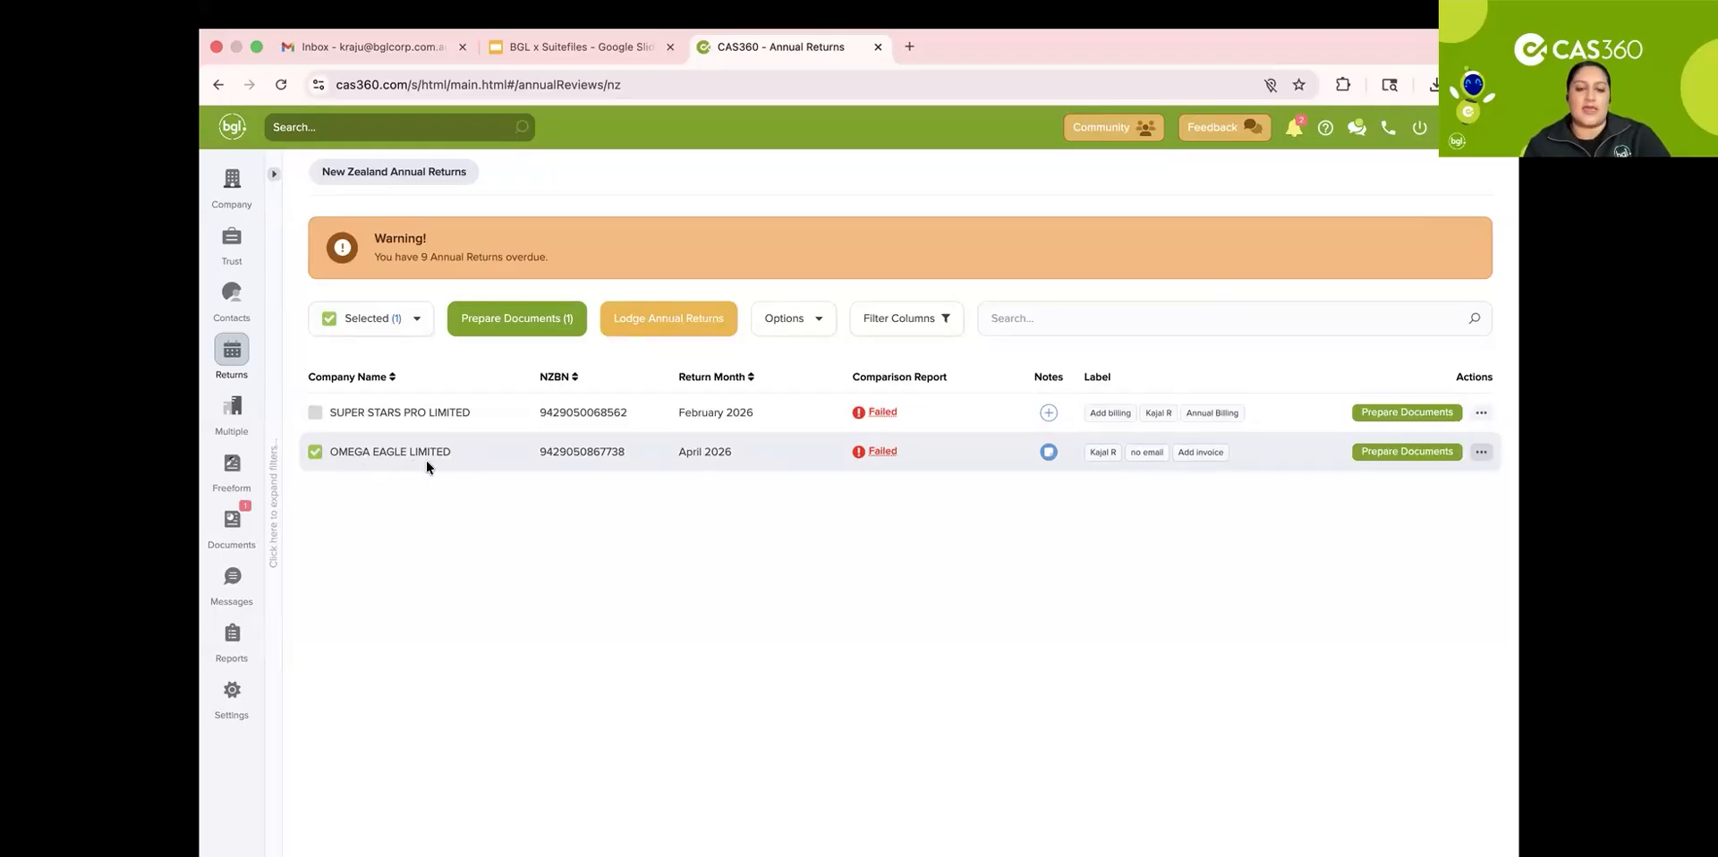
# Step: Examine the failed comparison report and the row actions for OMEGA EAGLE LIMITED
pyautogui.click(877, 452)
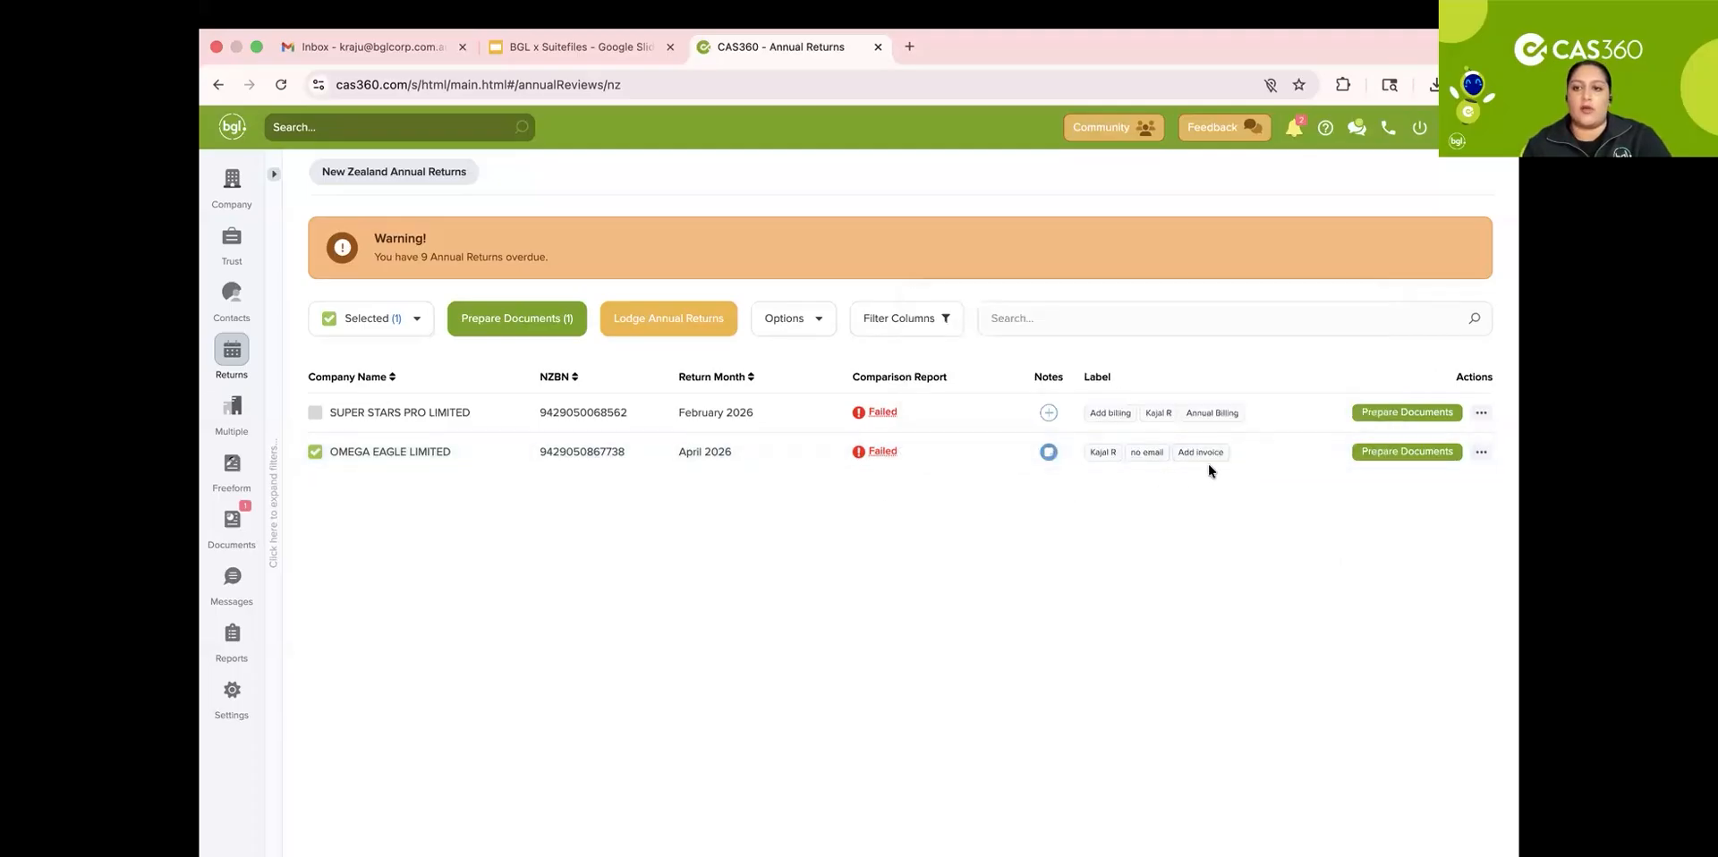
pyautogui.click(1481, 452)
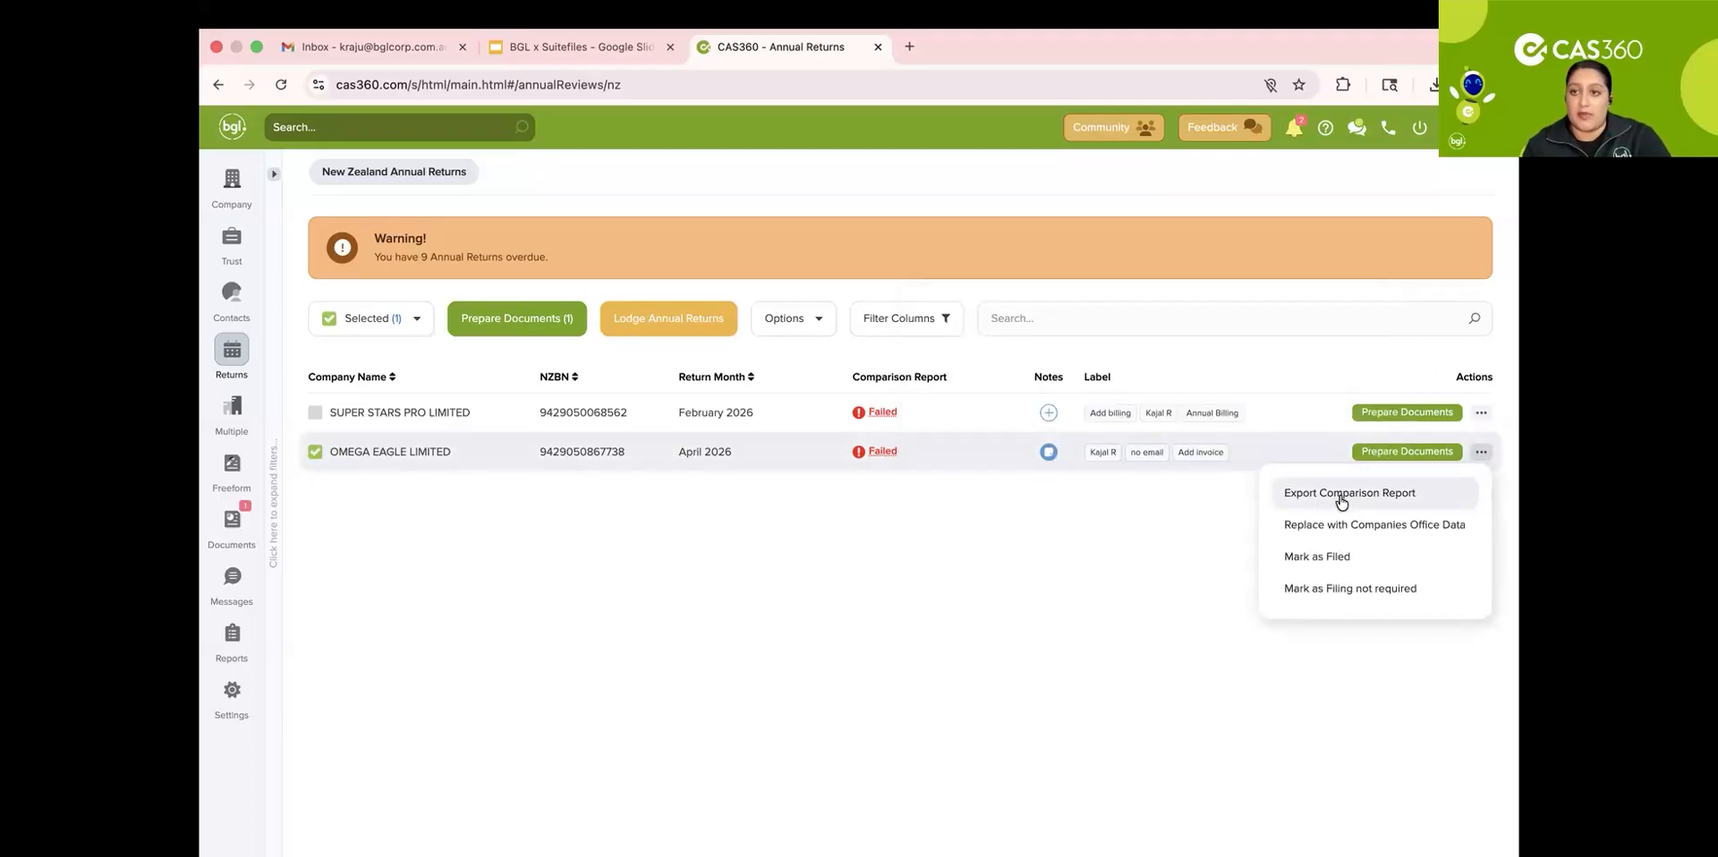
pyautogui.click(1174, 533)
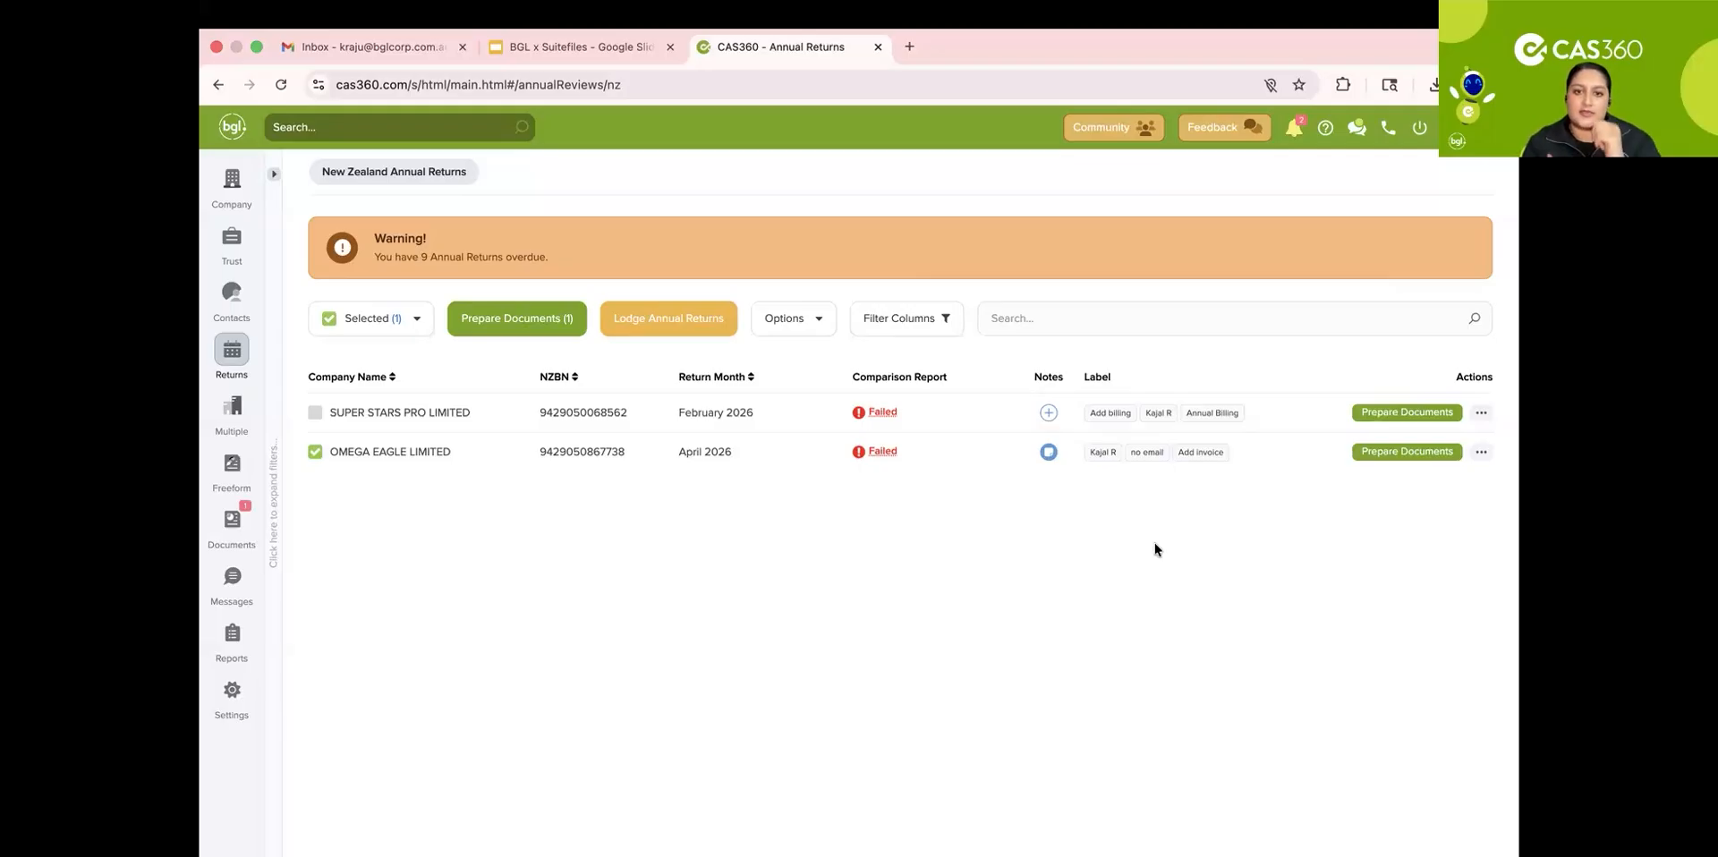
pyautogui.click(883, 452)
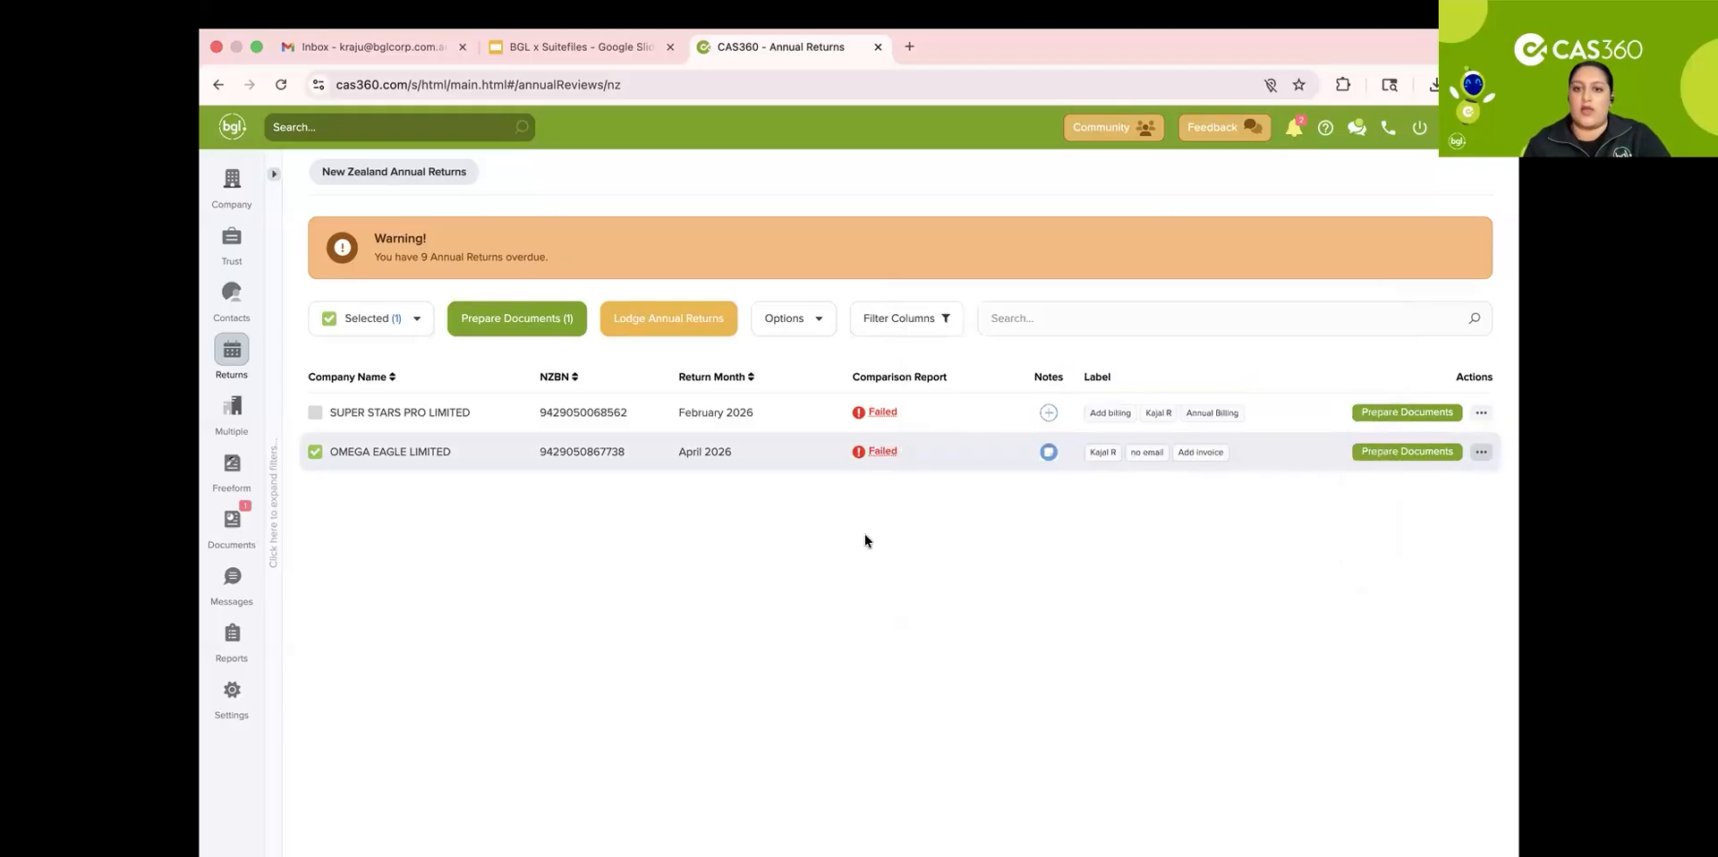
# Step: Prepare documents for OMEGA EAGLE LIMITED and preview the Annual Return PDF, then close its tab
pyautogui.click(1403, 452)
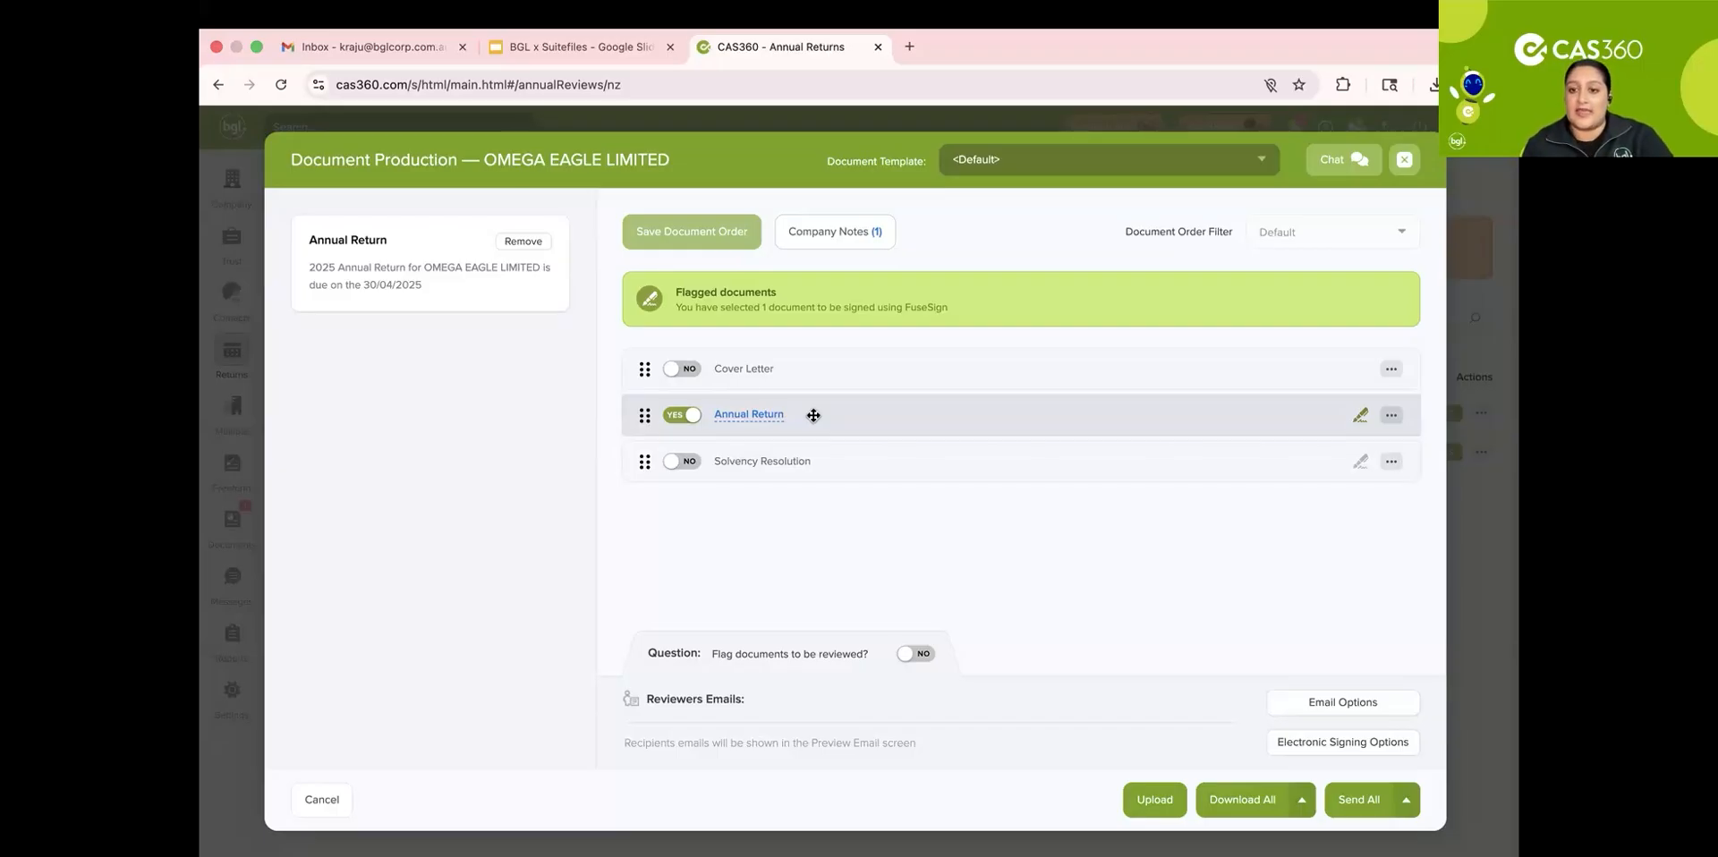
pyautogui.click(741, 418)
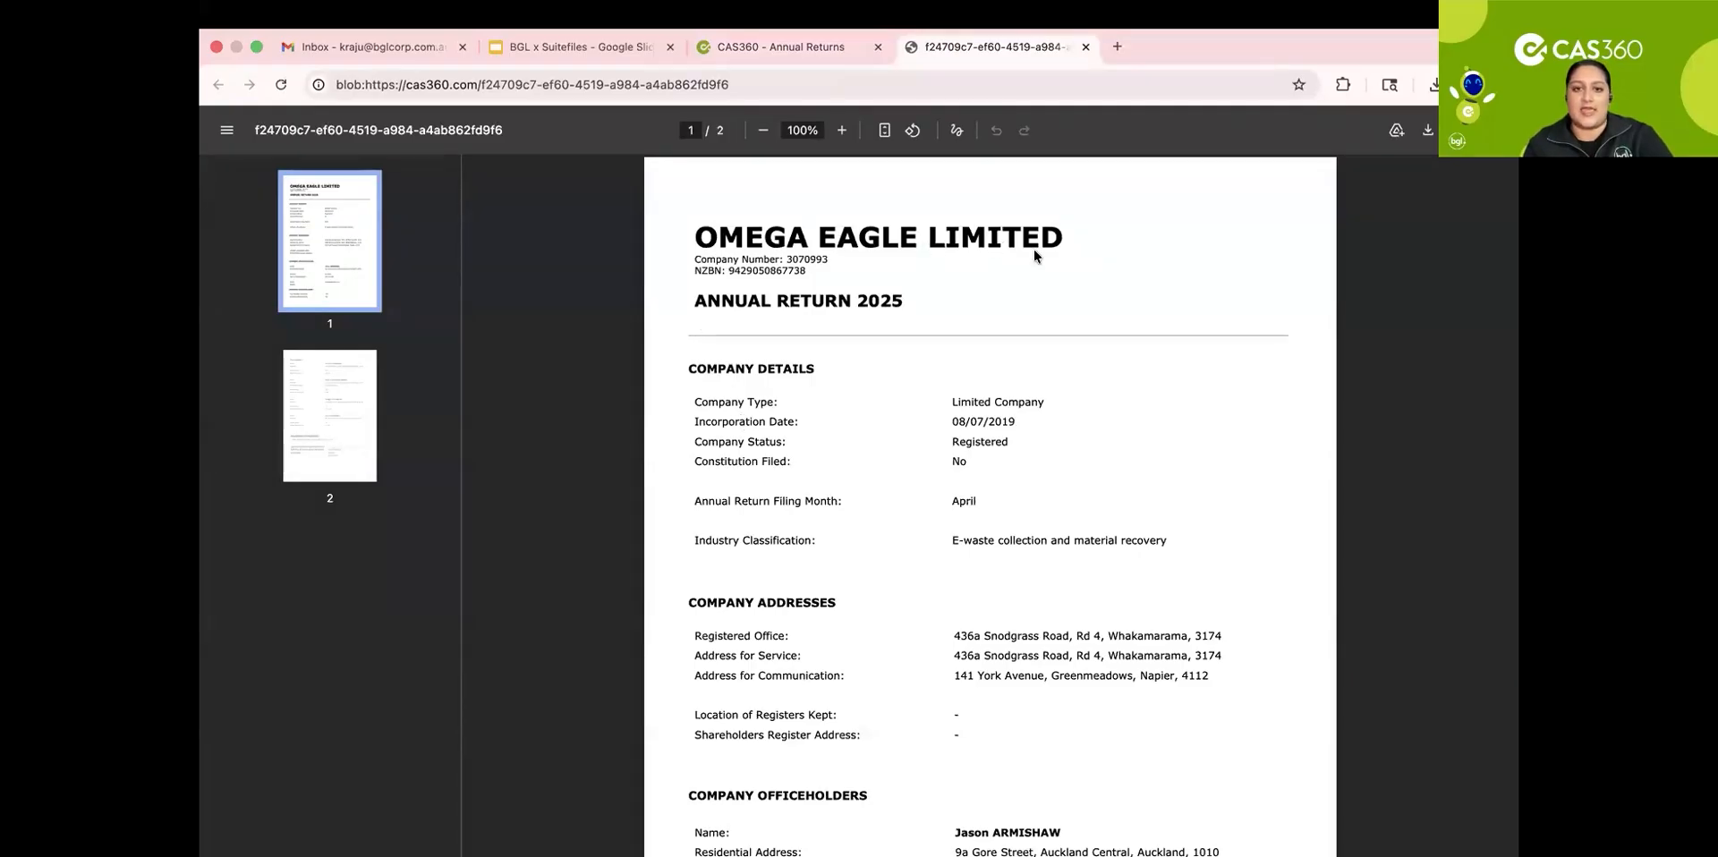
pyautogui.scroll(-2, 954, 558)
pyautogui.scroll(-9, 954, 559)
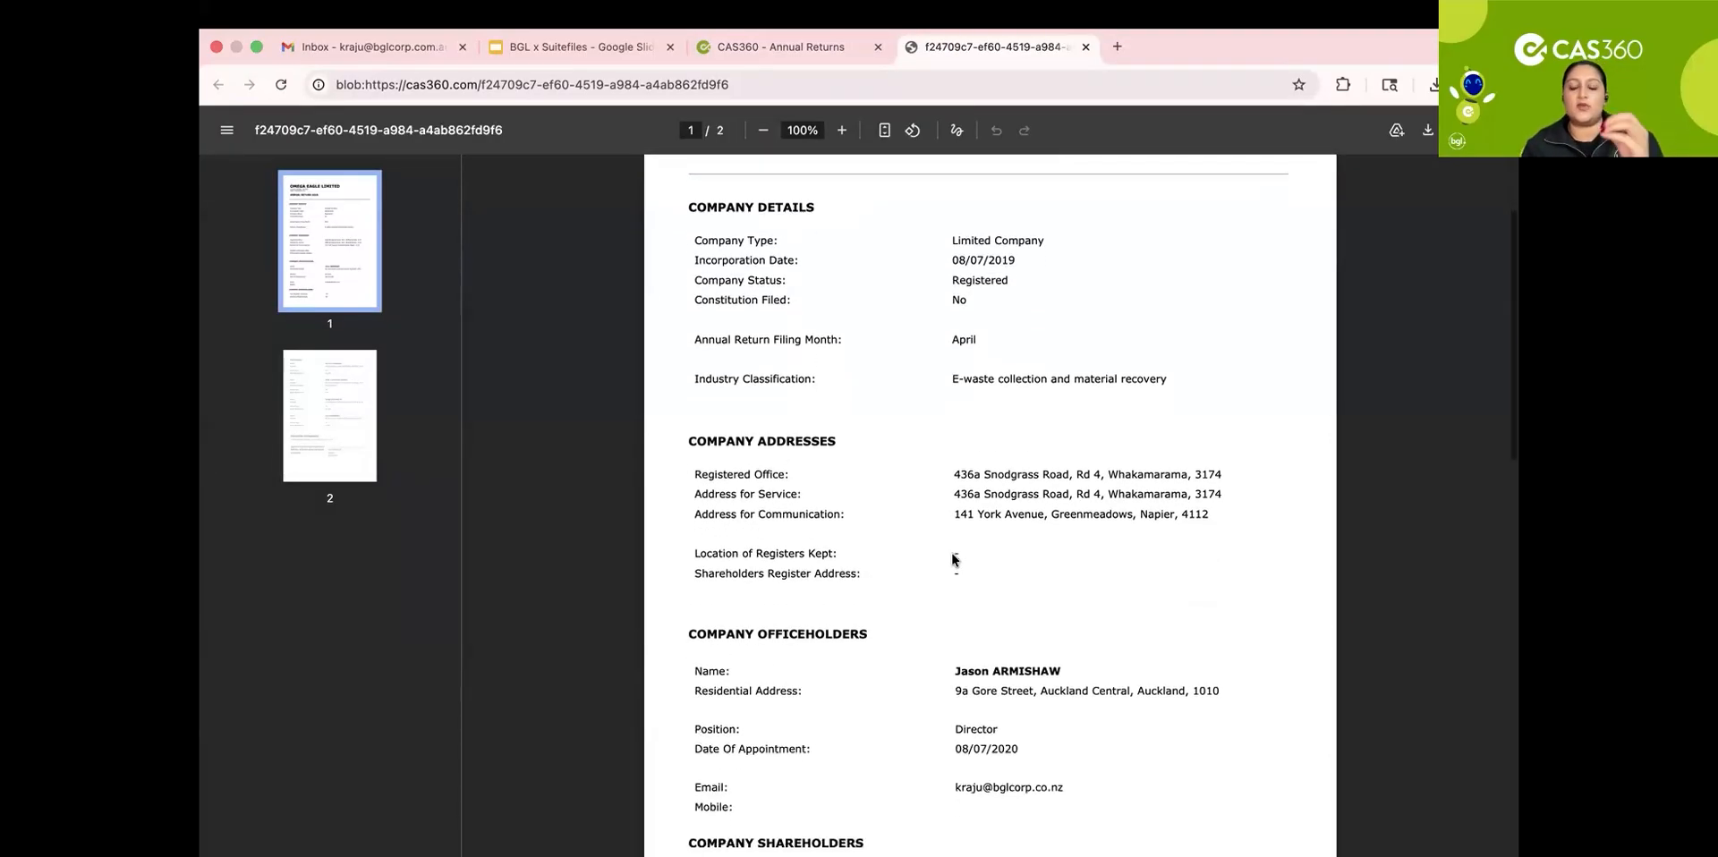
pyautogui.scroll(-20, 951, 595)
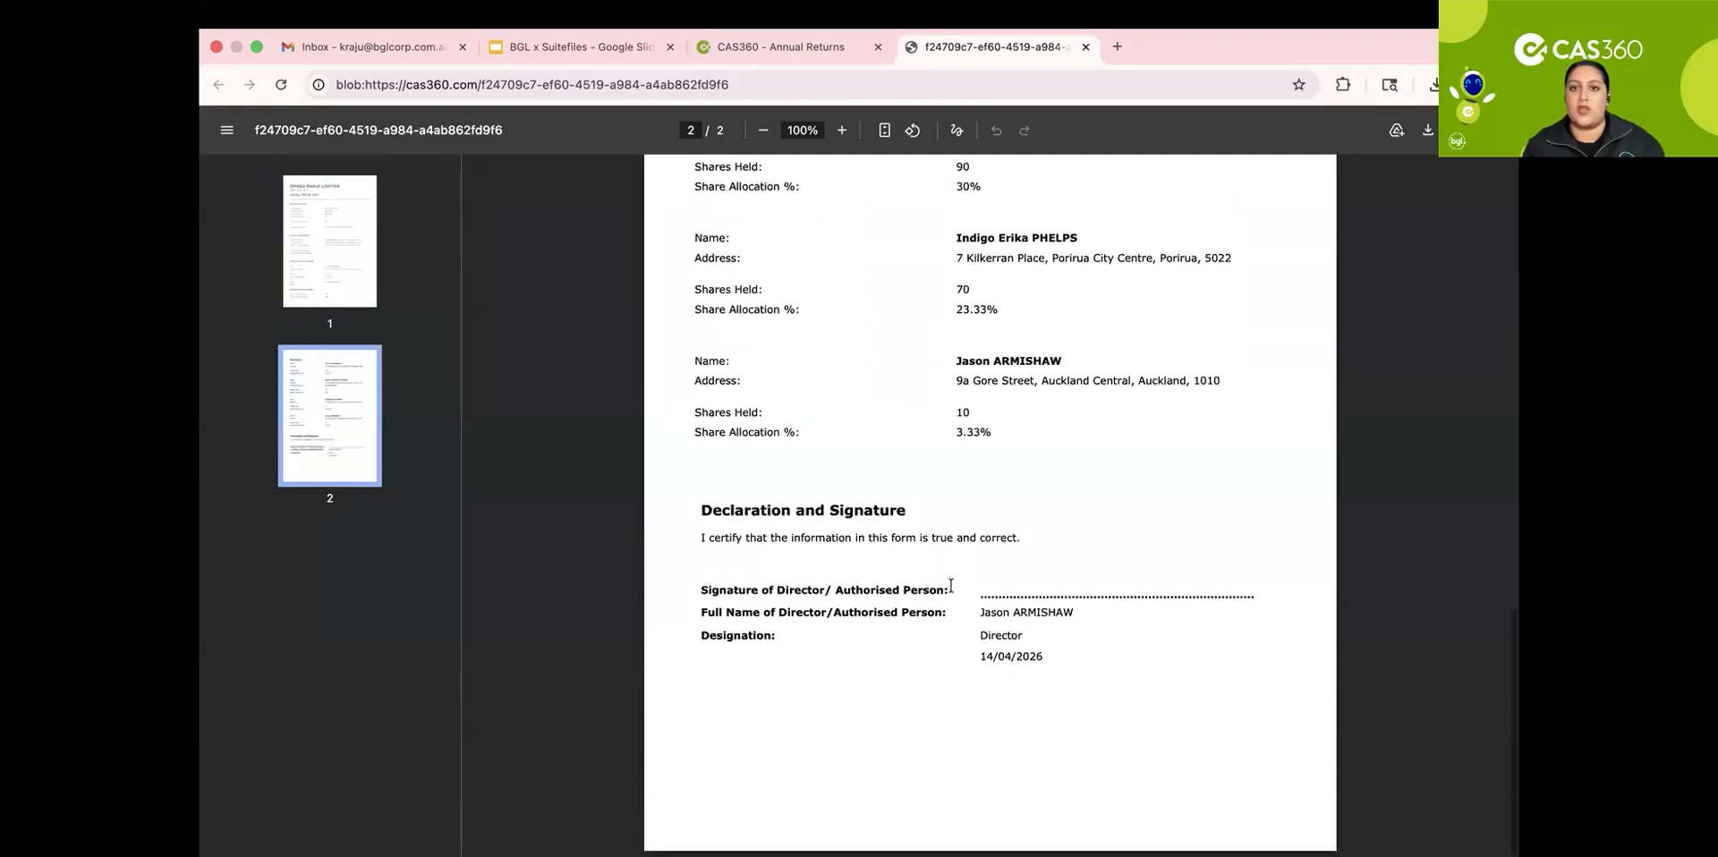
pyautogui.scroll(8, 950, 586)
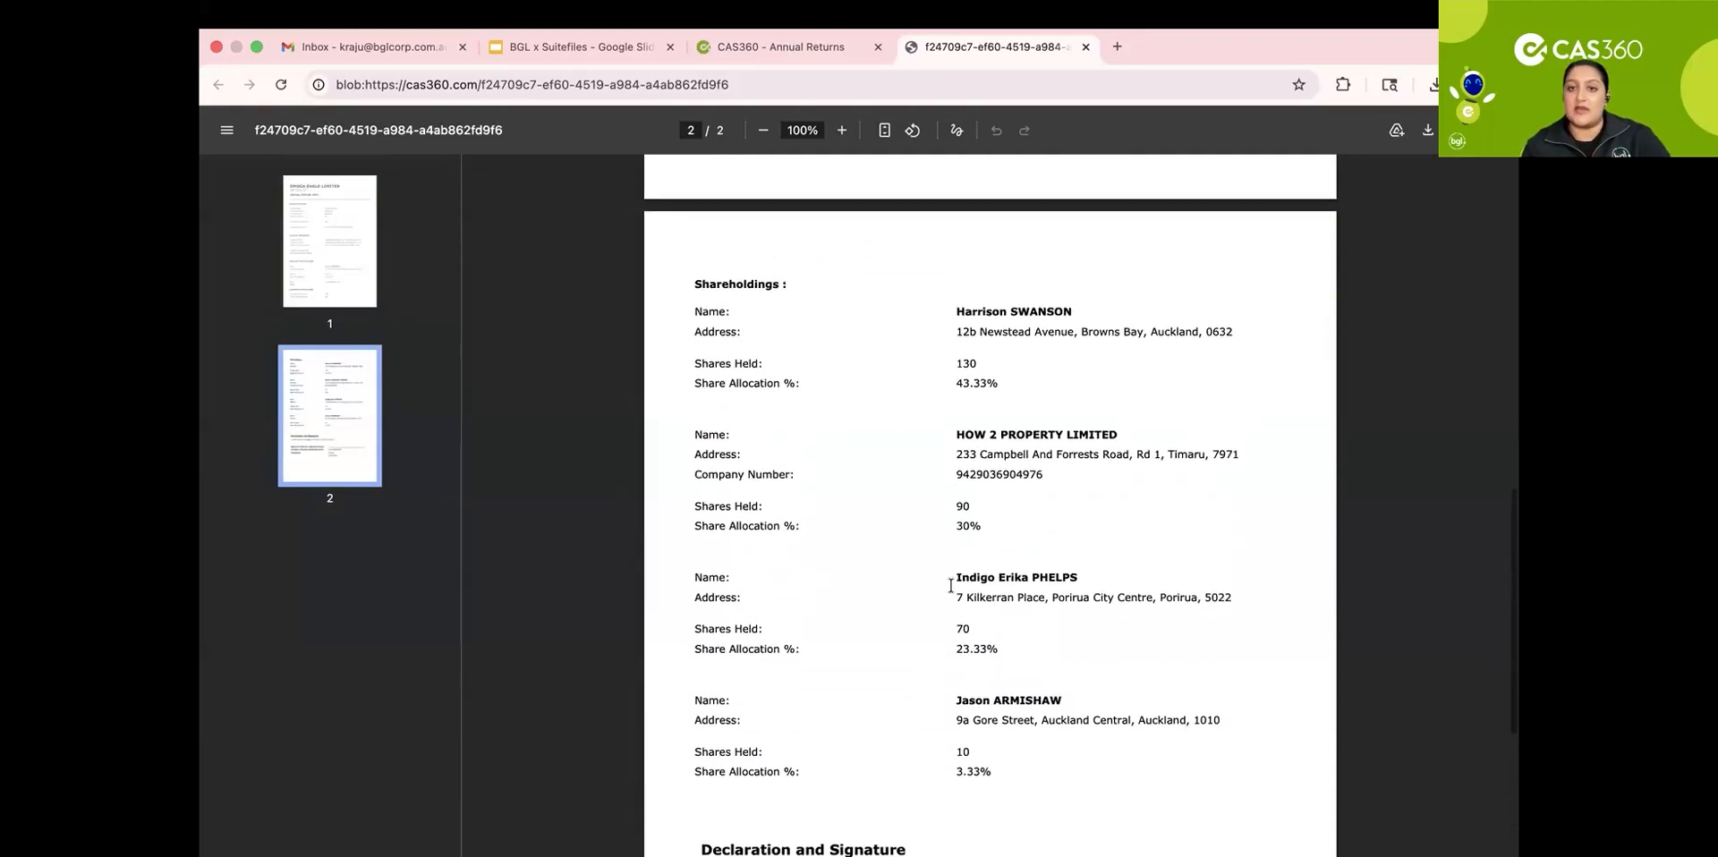
pyautogui.scroll(20, 950, 586)
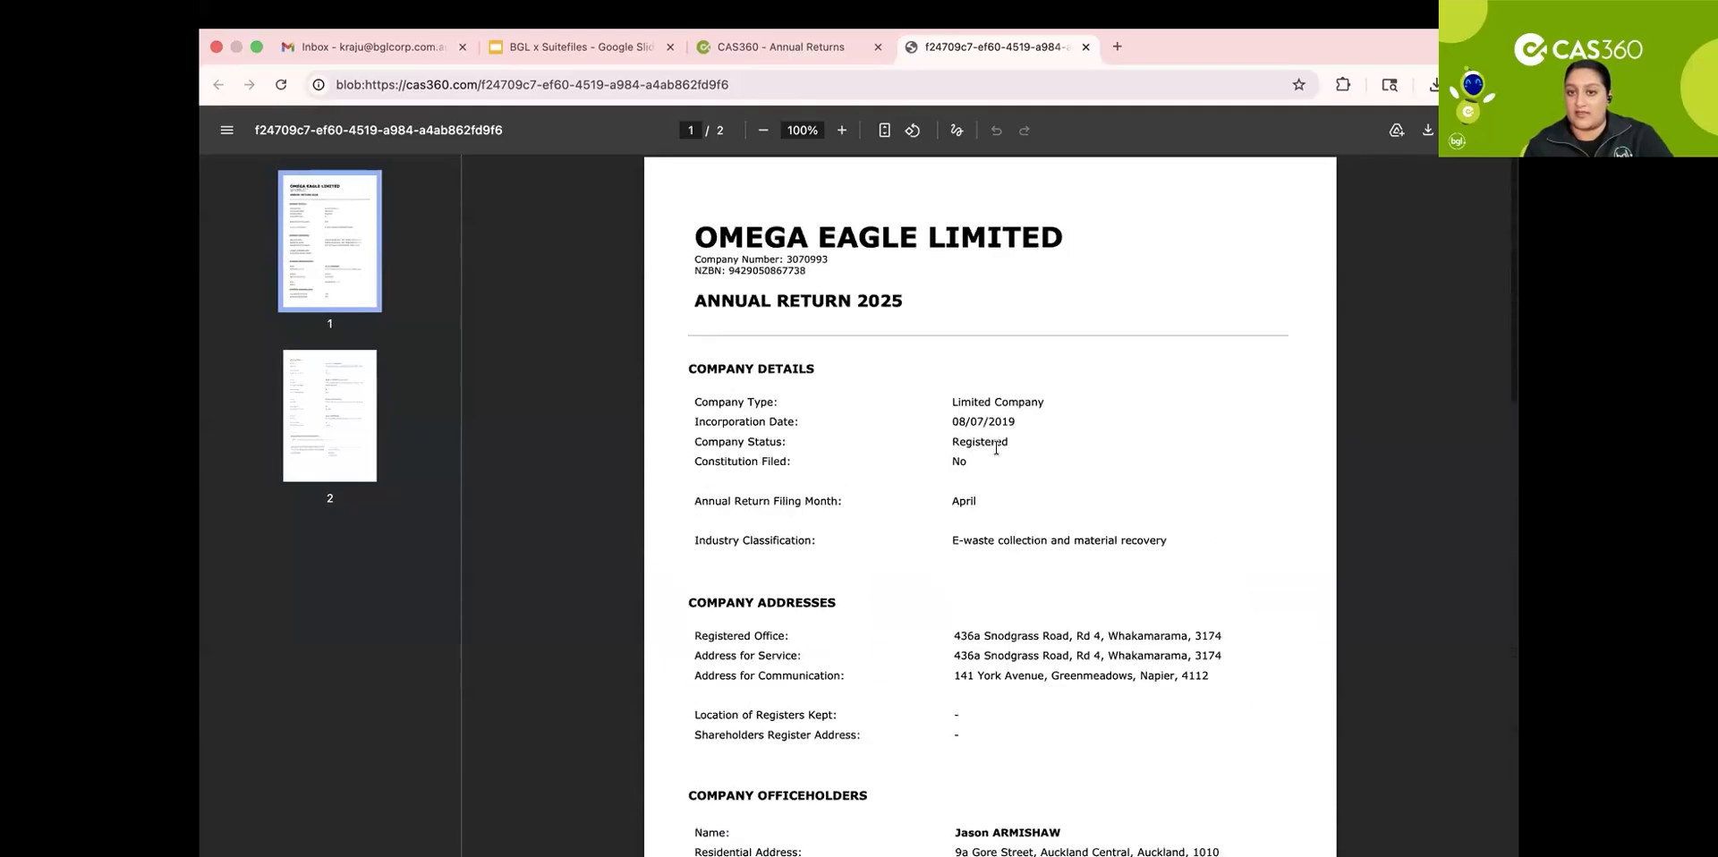
pyautogui.click(1085, 47)
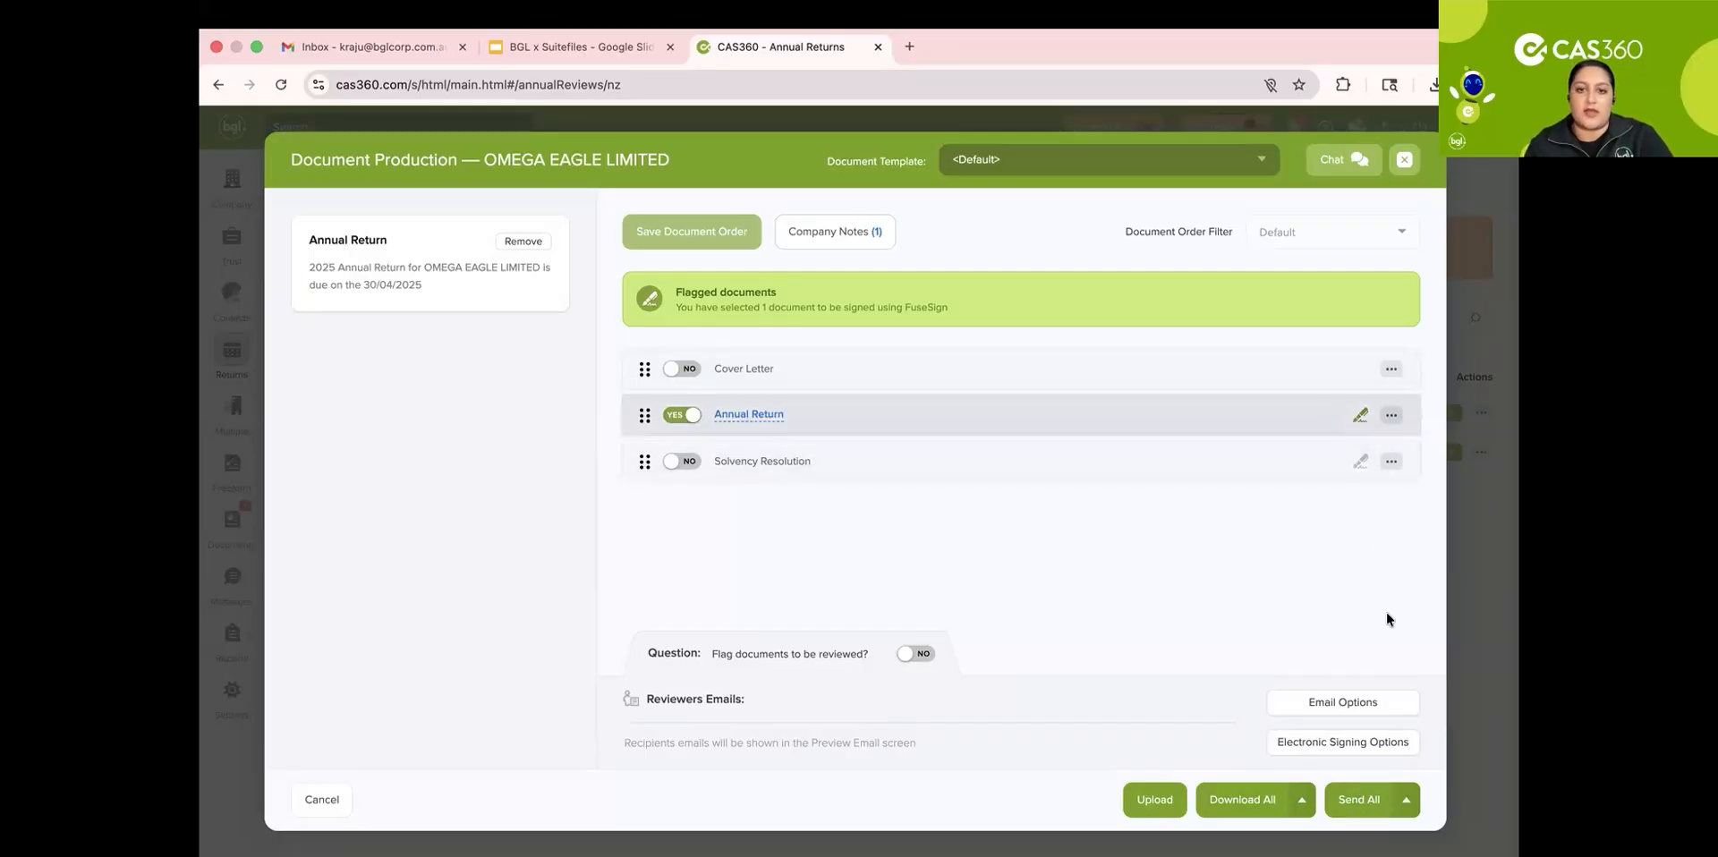
# Step: Toggle the Annual Return's electronic signing off and back on, then review the Send All email preview and close it
pyautogui.click(1360, 418)
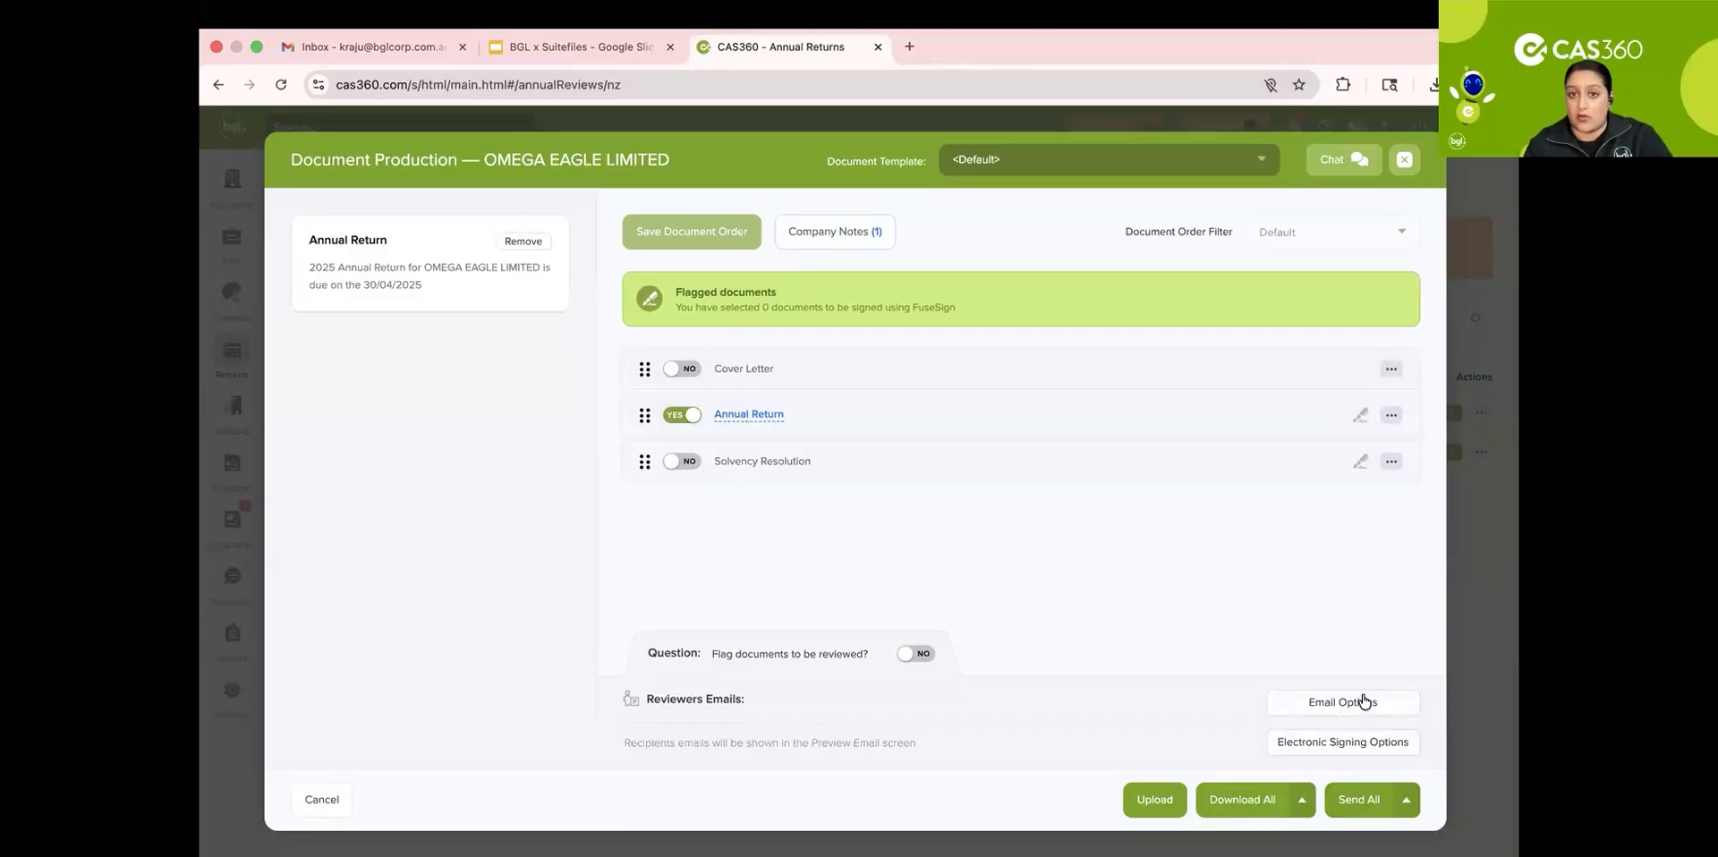
pyautogui.click(1357, 417)
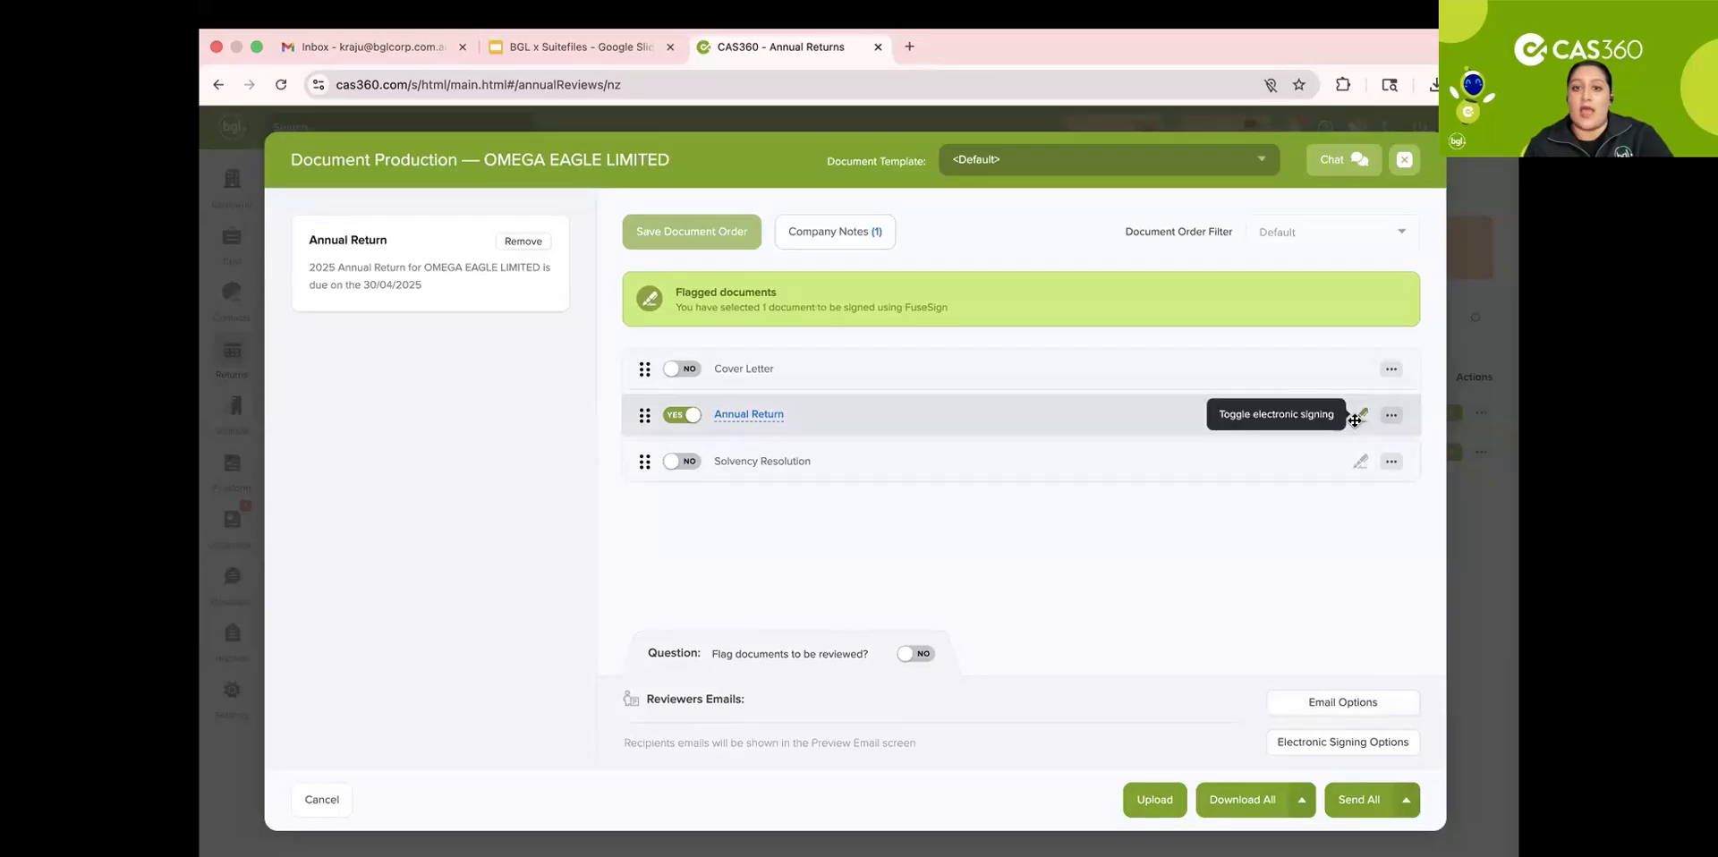
pyautogui.click(1356, 800)
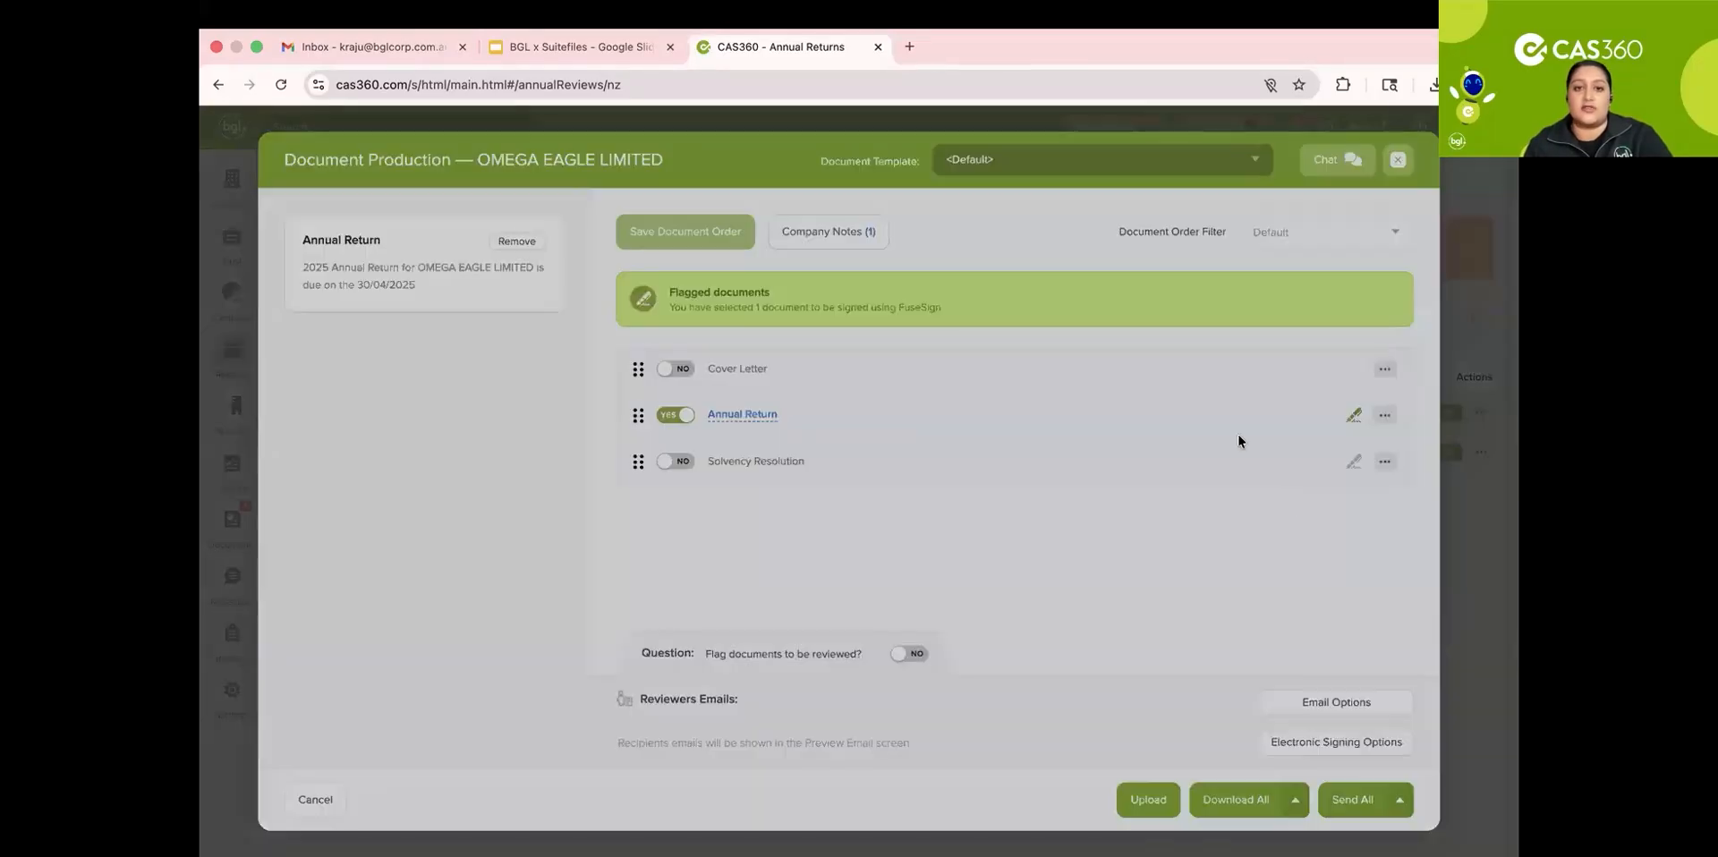
pyautogui.scroll(-2, 865, 400)
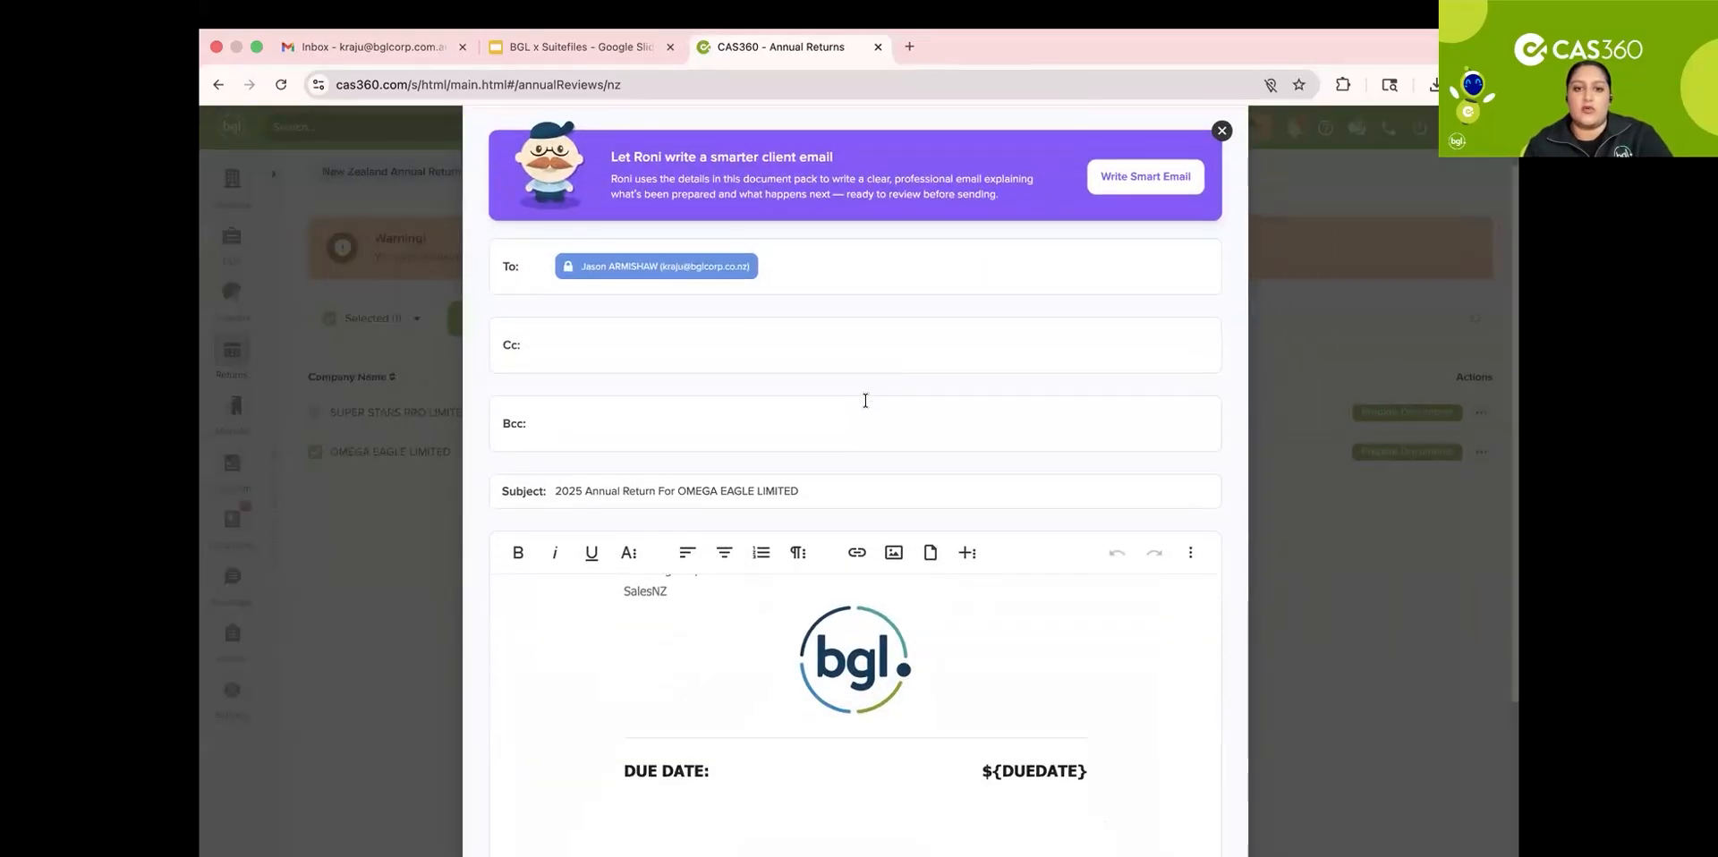
pyautogui.scroll(-3, 865, 400)
pyautogui.scroll(8, 850, 500)
pyautogui.scroll(-6, 850, 499)
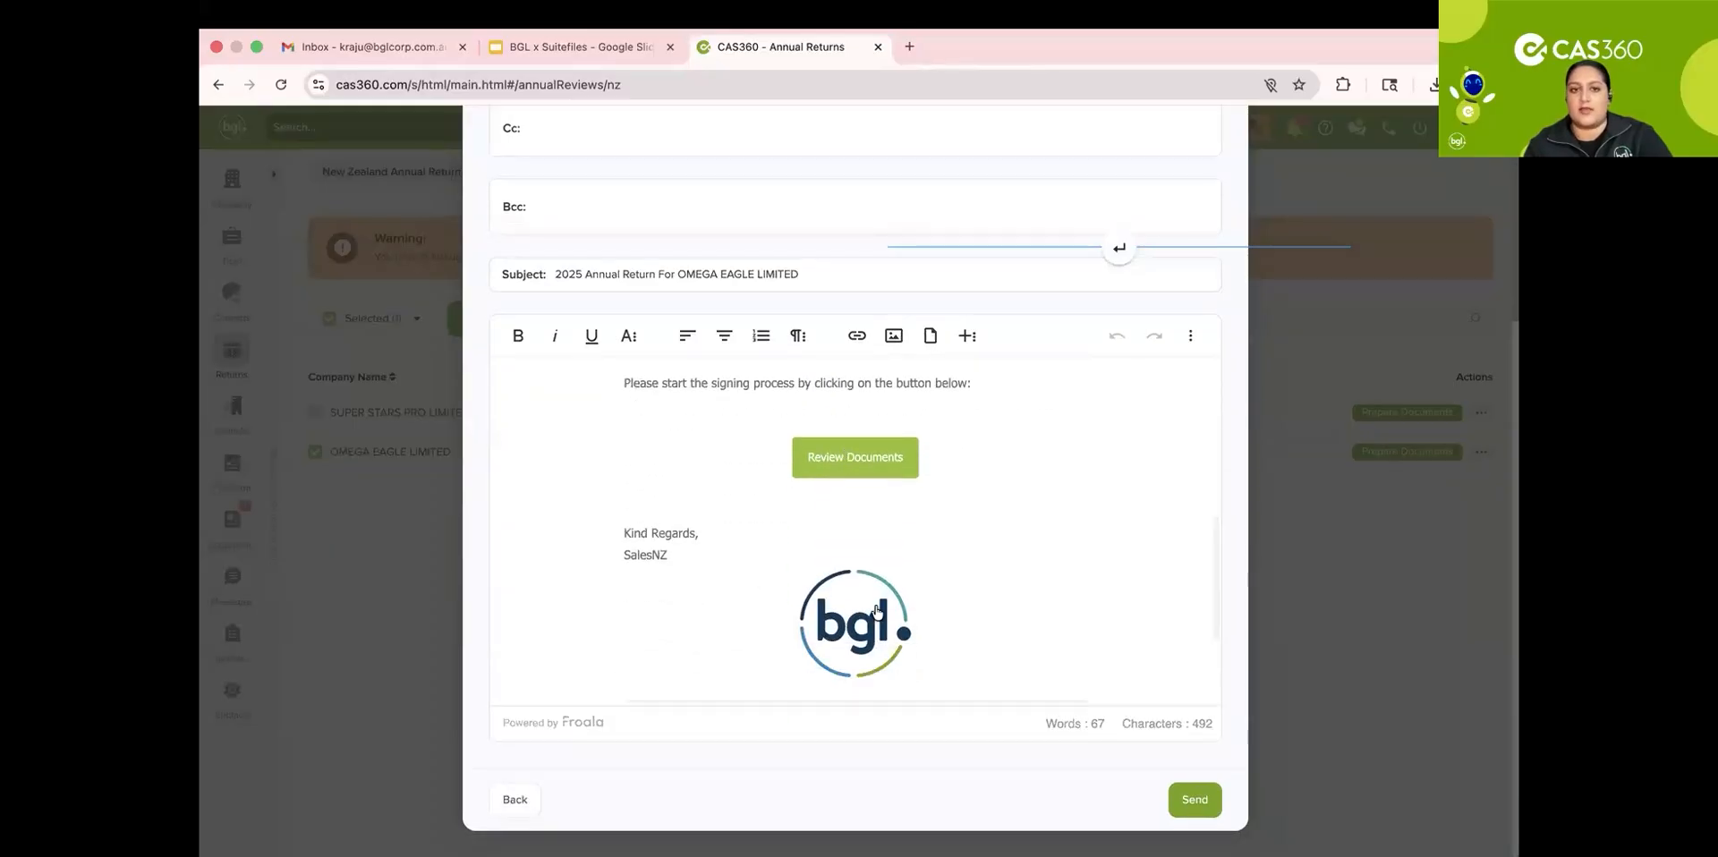
pyautogui.scroll(6, 879, 606)
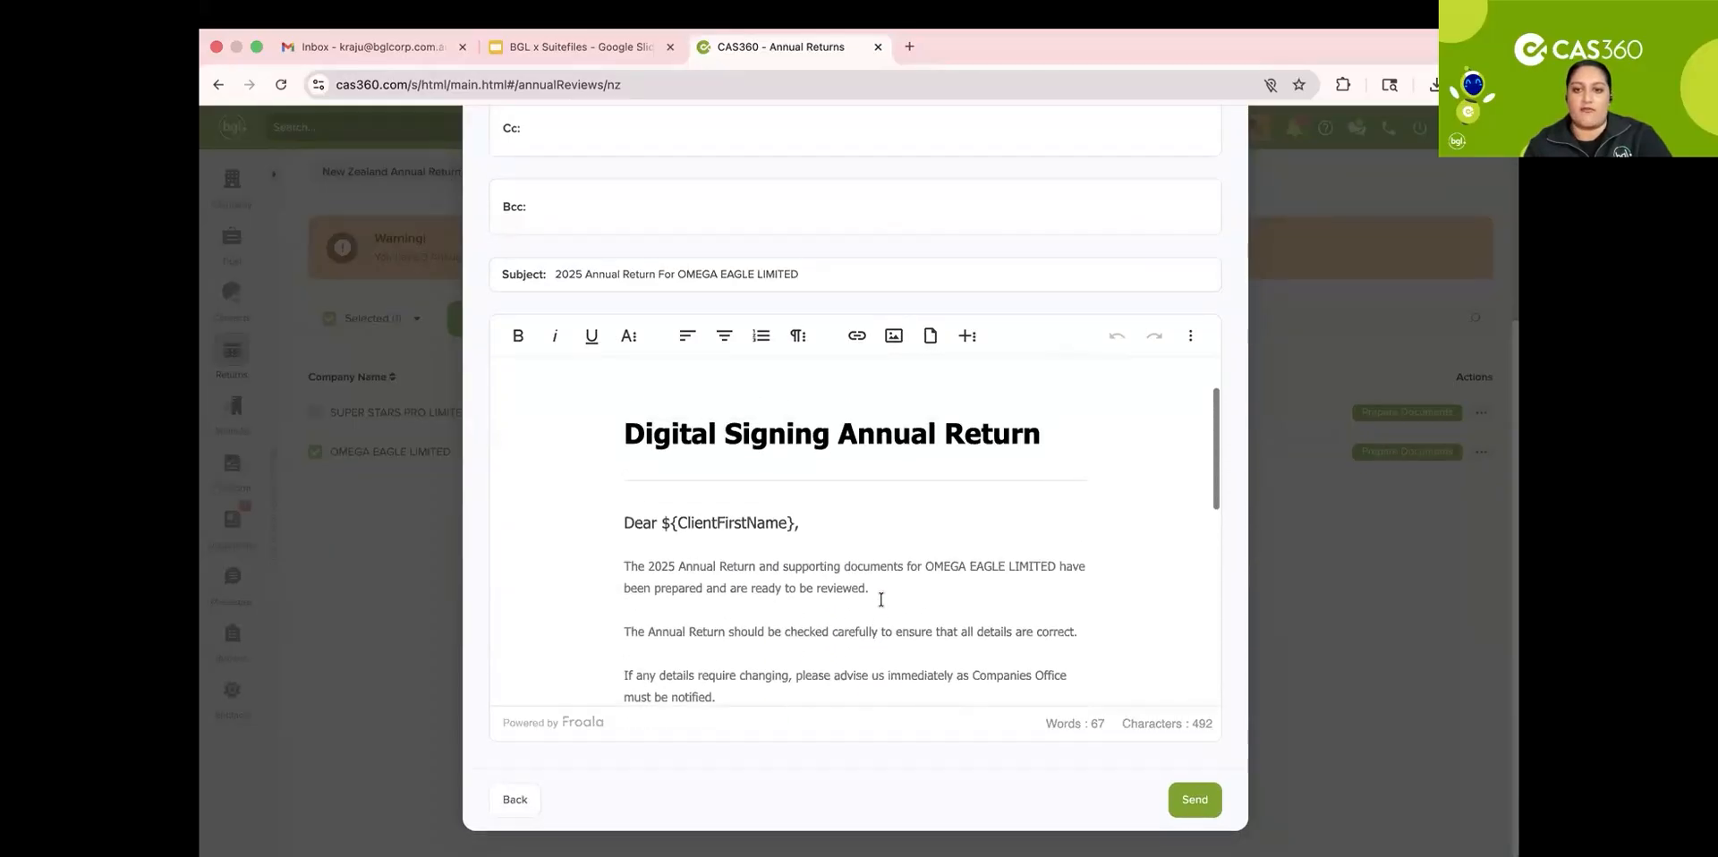
pyautogui.scroll(1, 1036, 555)
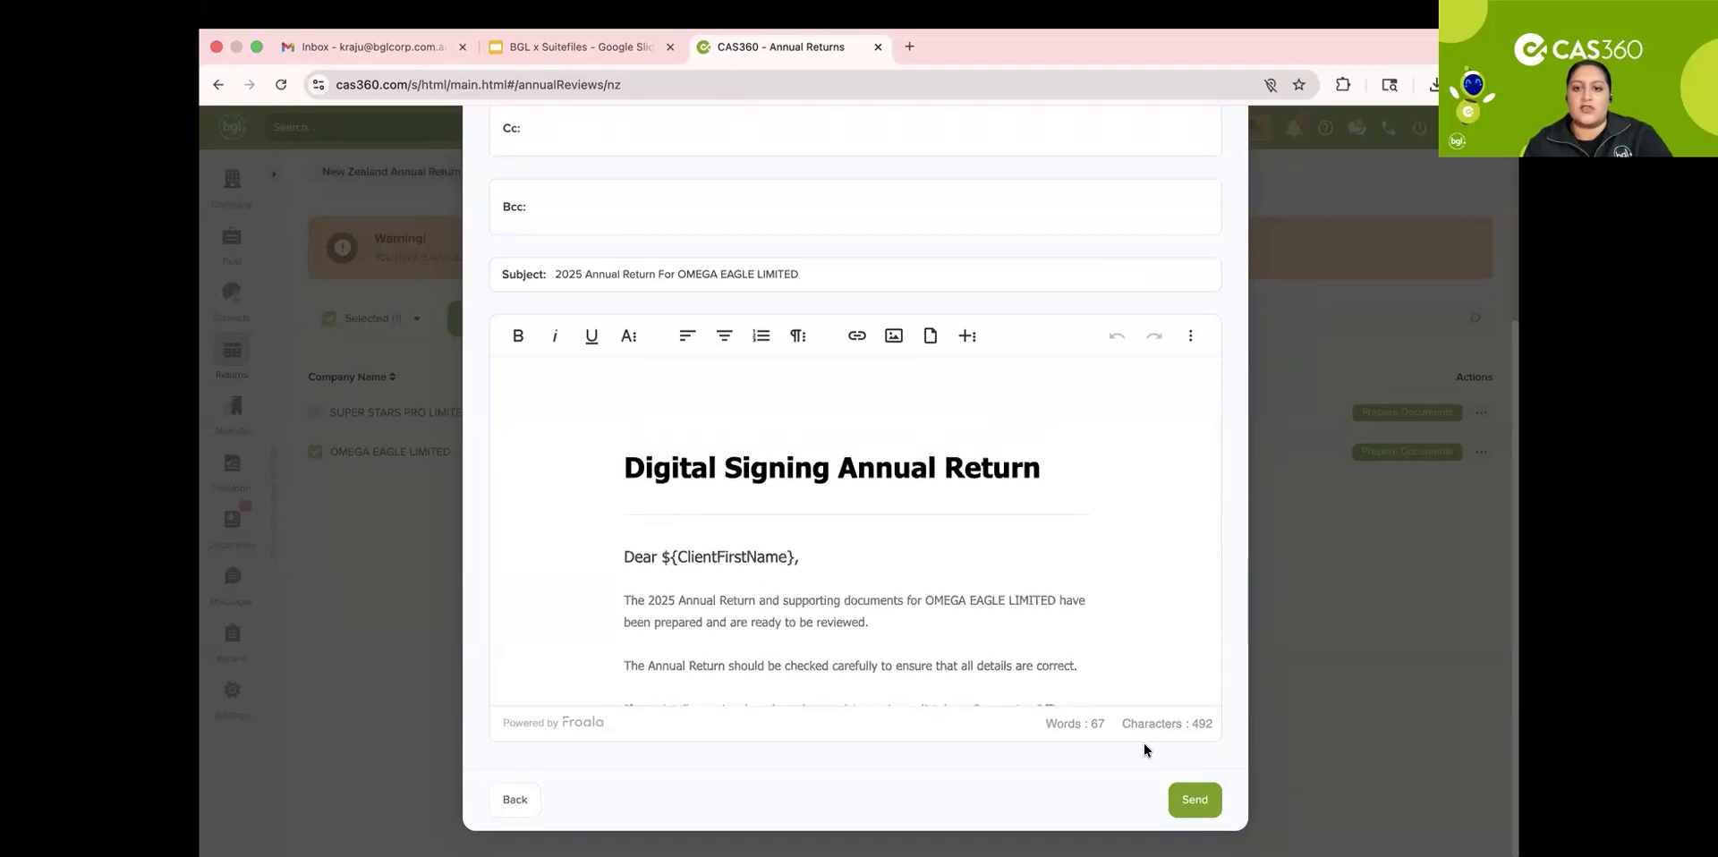
pyautogui.scroll(5, 1212, 739)
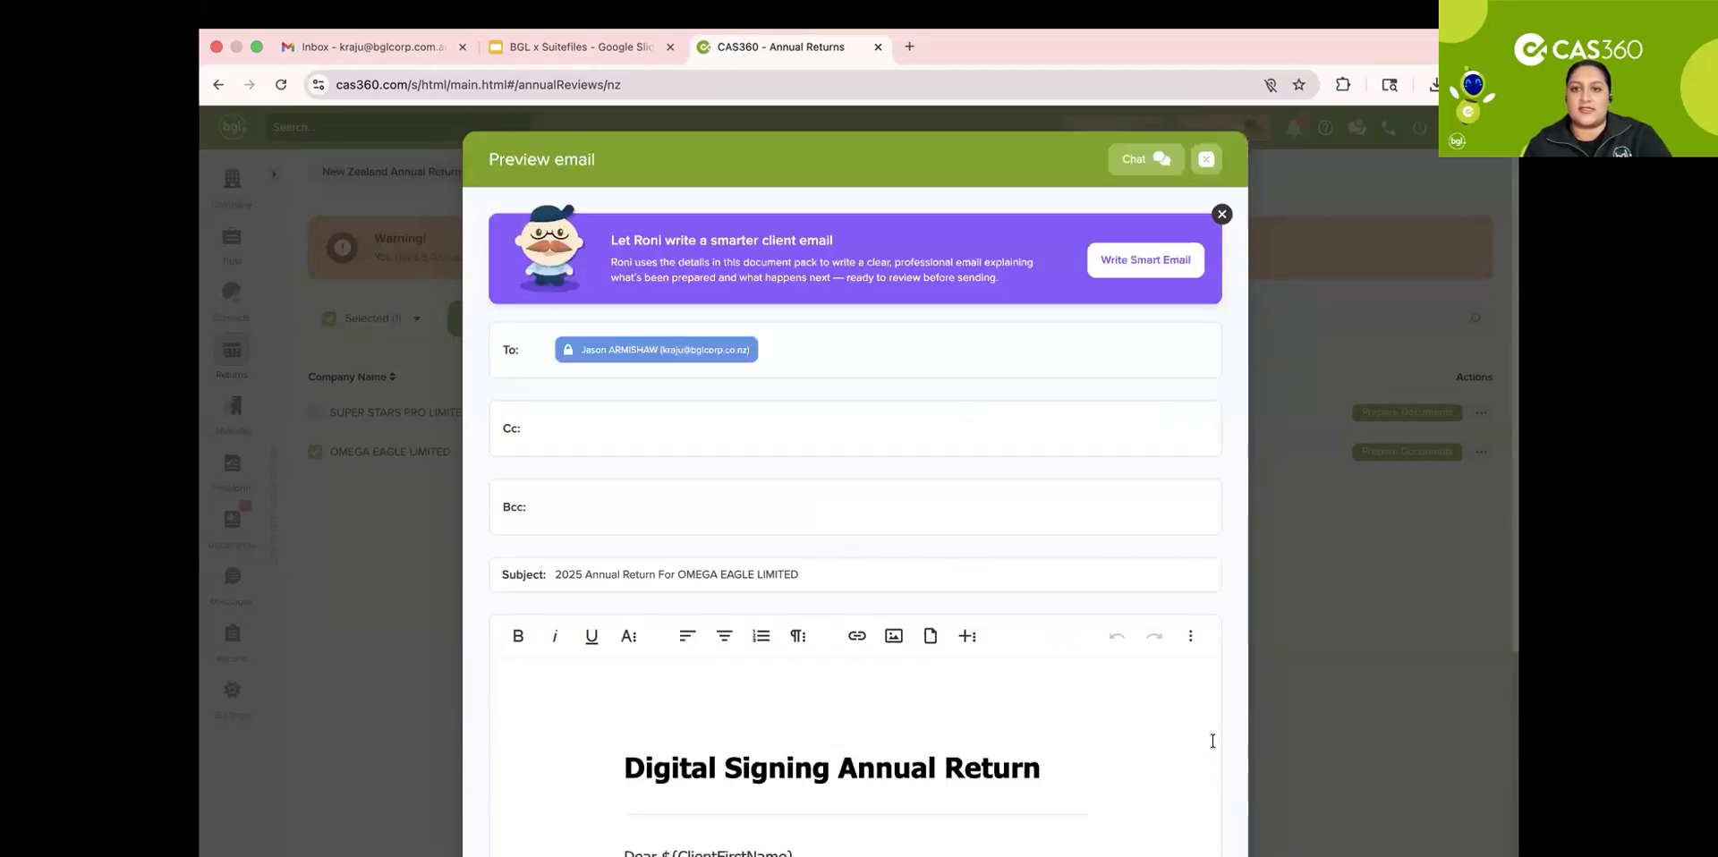
pyautogui.click(1205, 161)
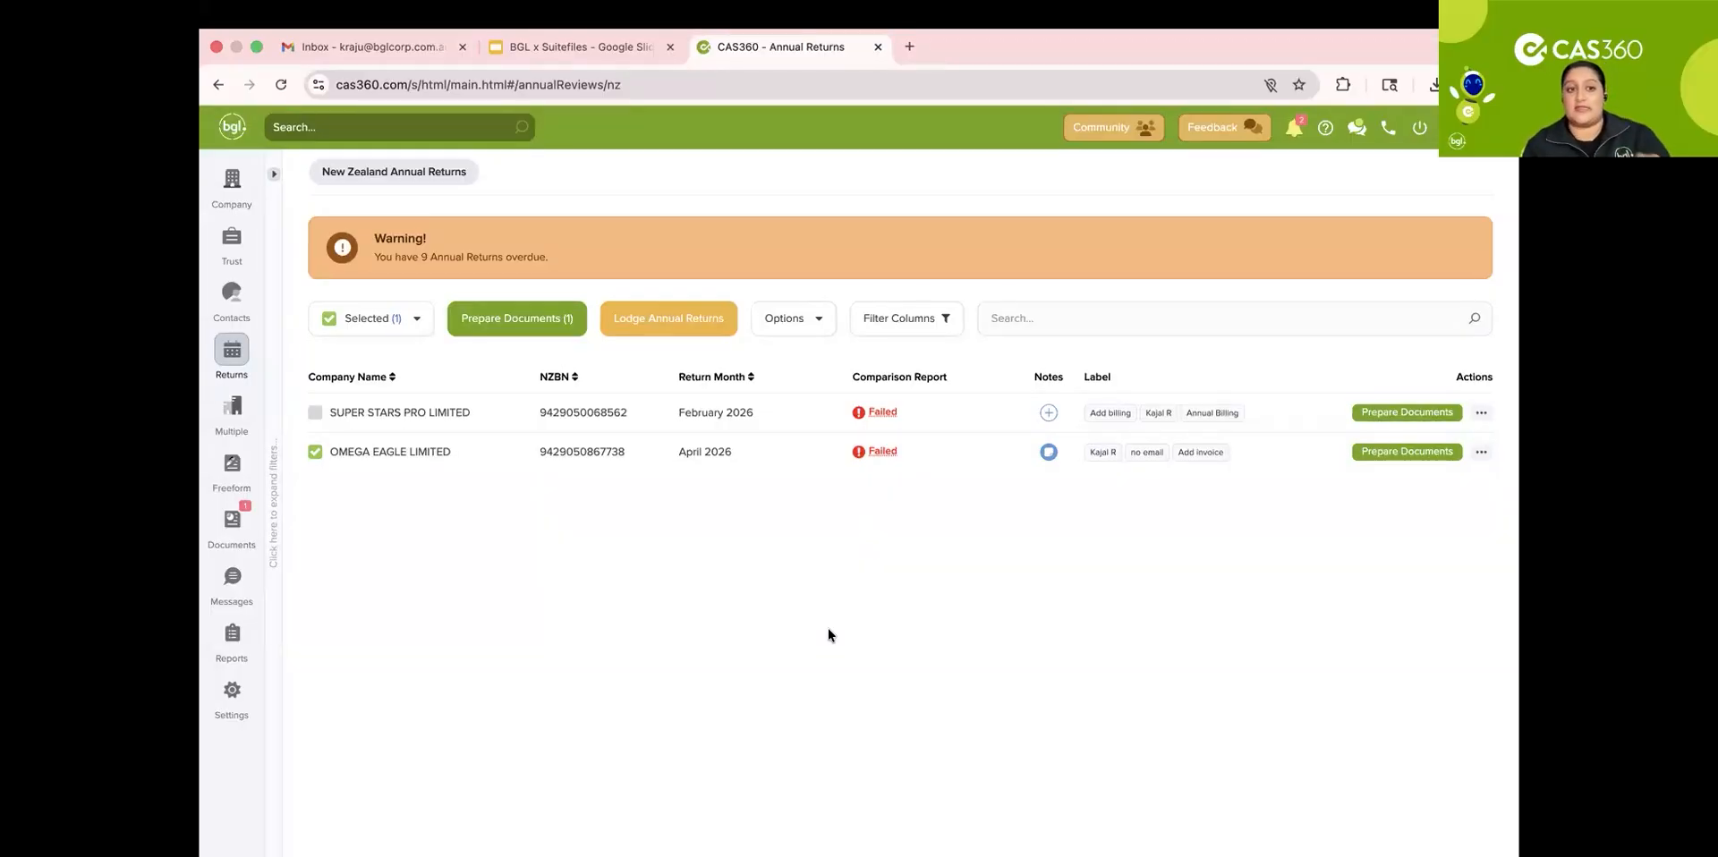
# Step: Open the Global Documents list and view the attachments of the OMEGA EAGLE LIMITED Annual Return Documents, then close them
pyautogui.click(236, 524)
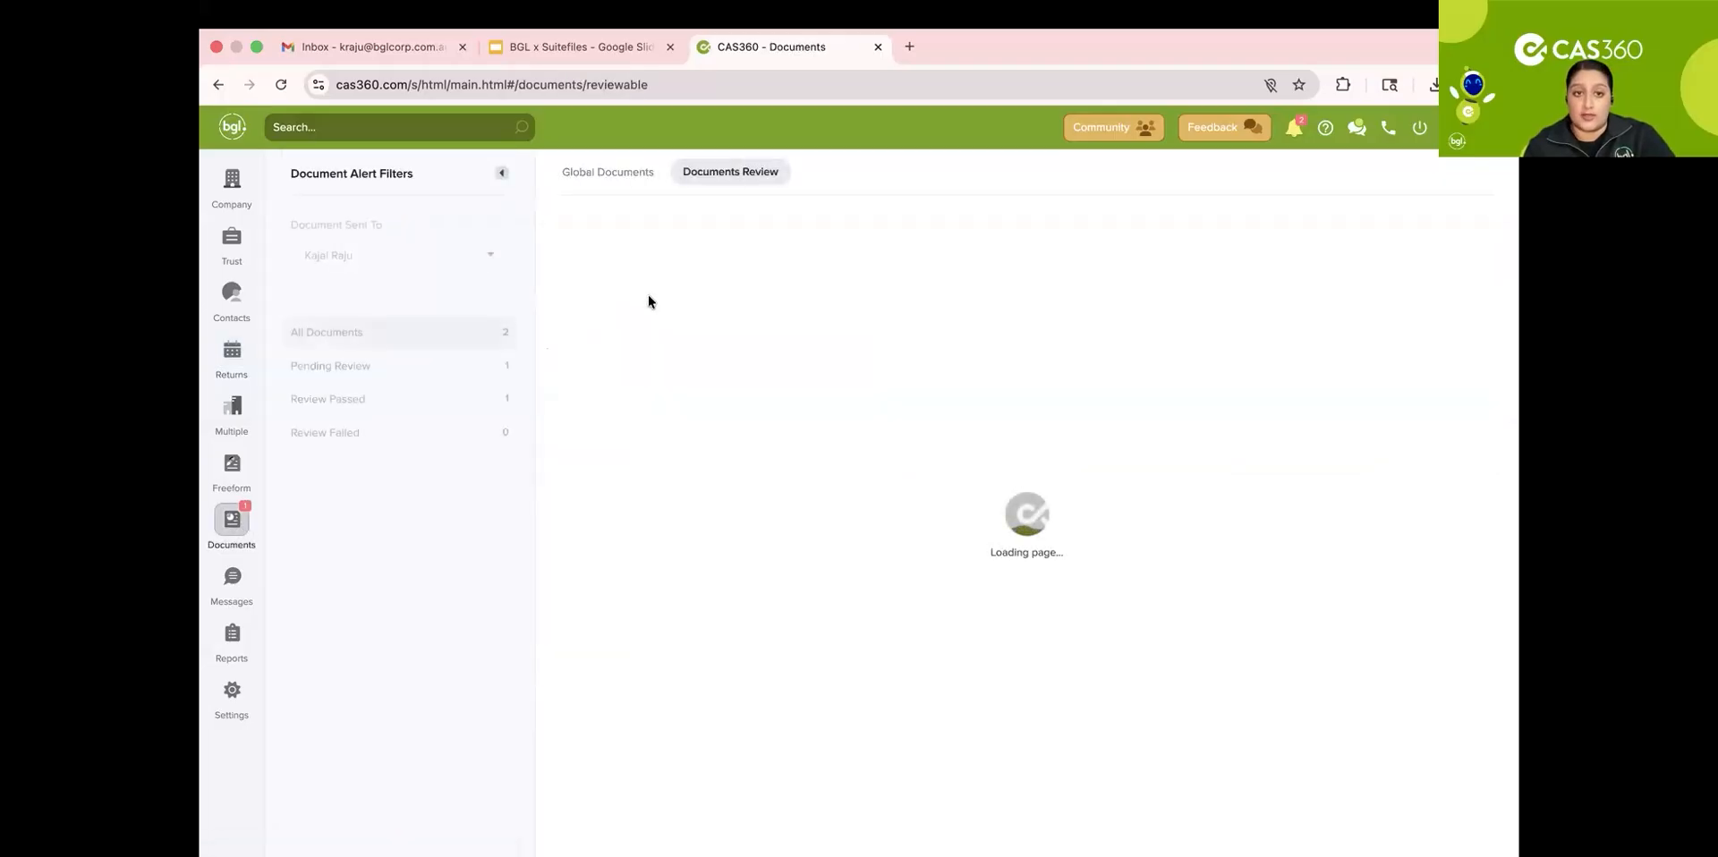
pyautogui.click(633, 174)
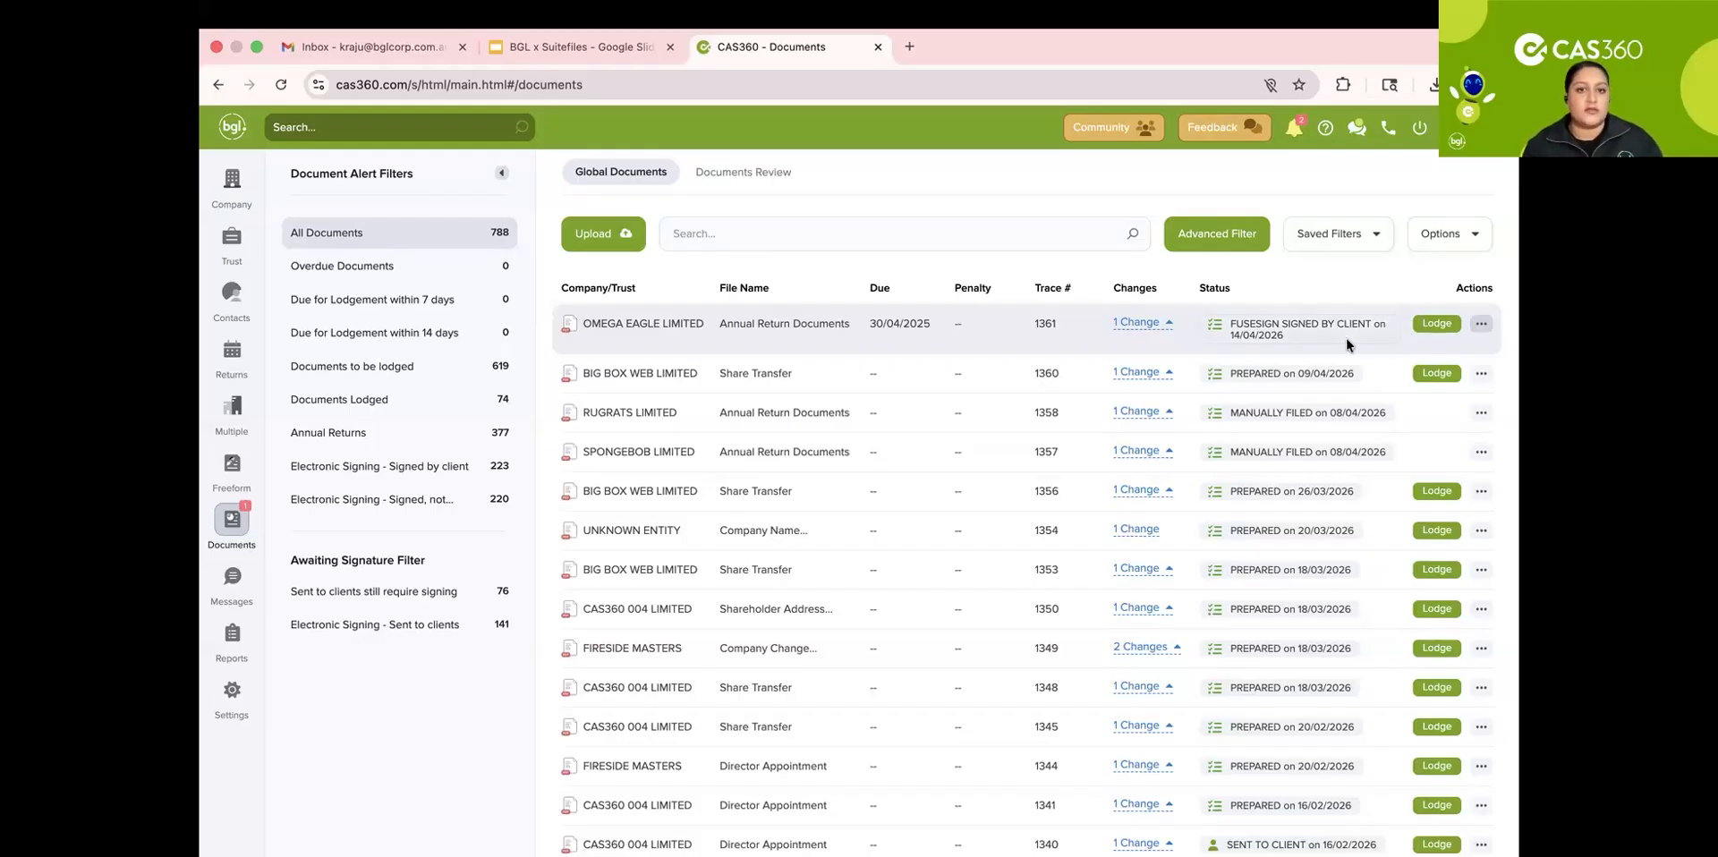
pyautogui.click(1482, 326)
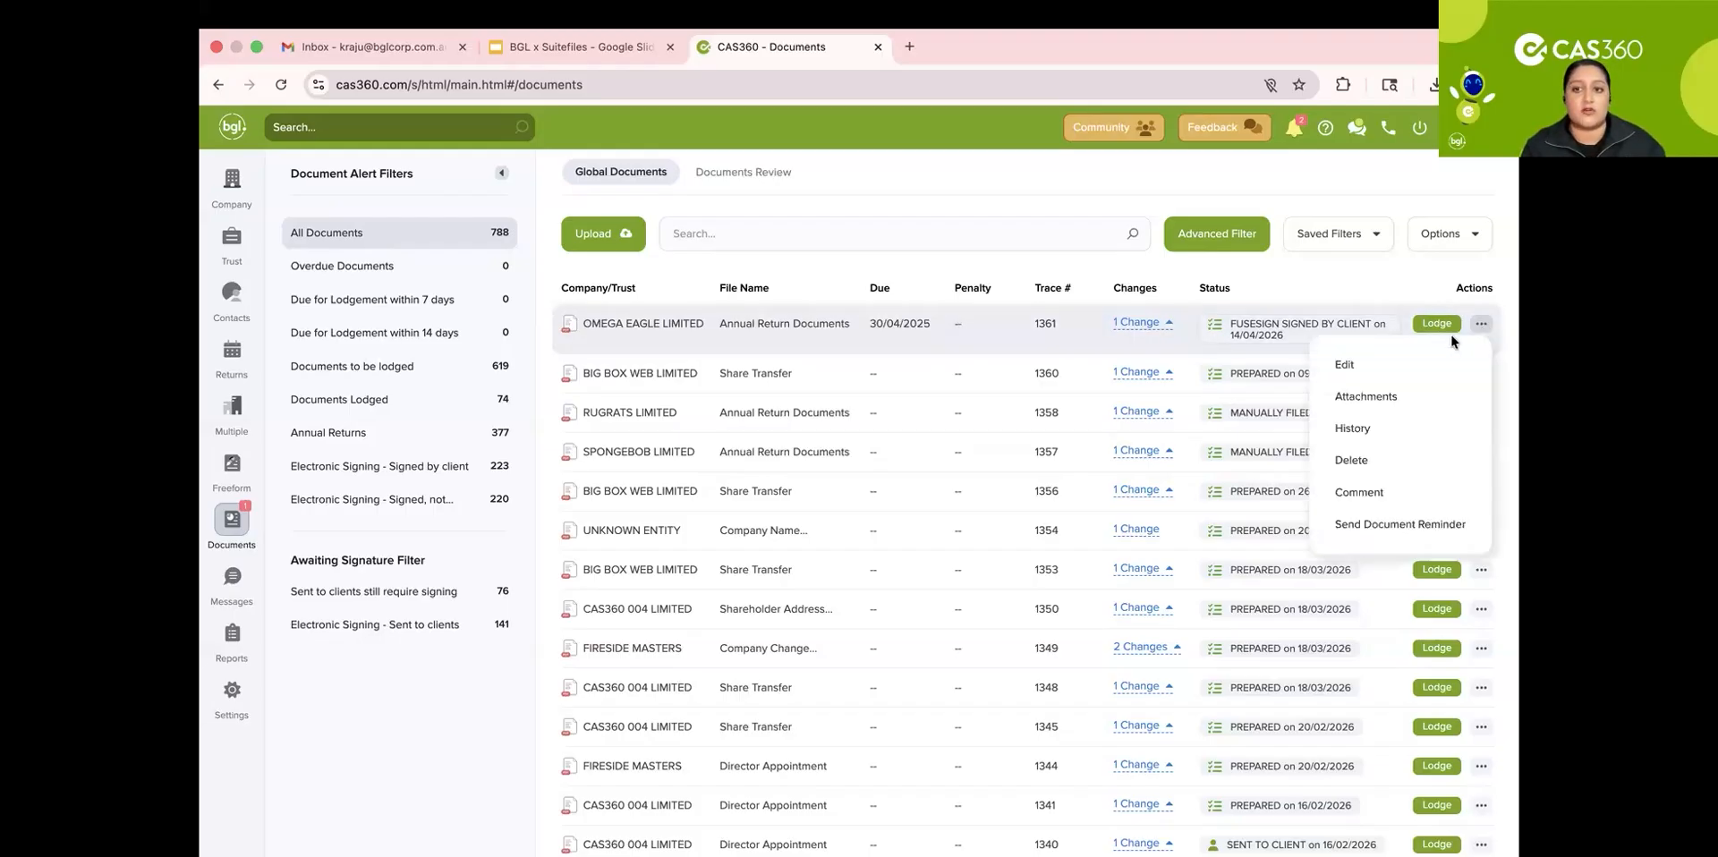
pyautogui.click(1375, 399)
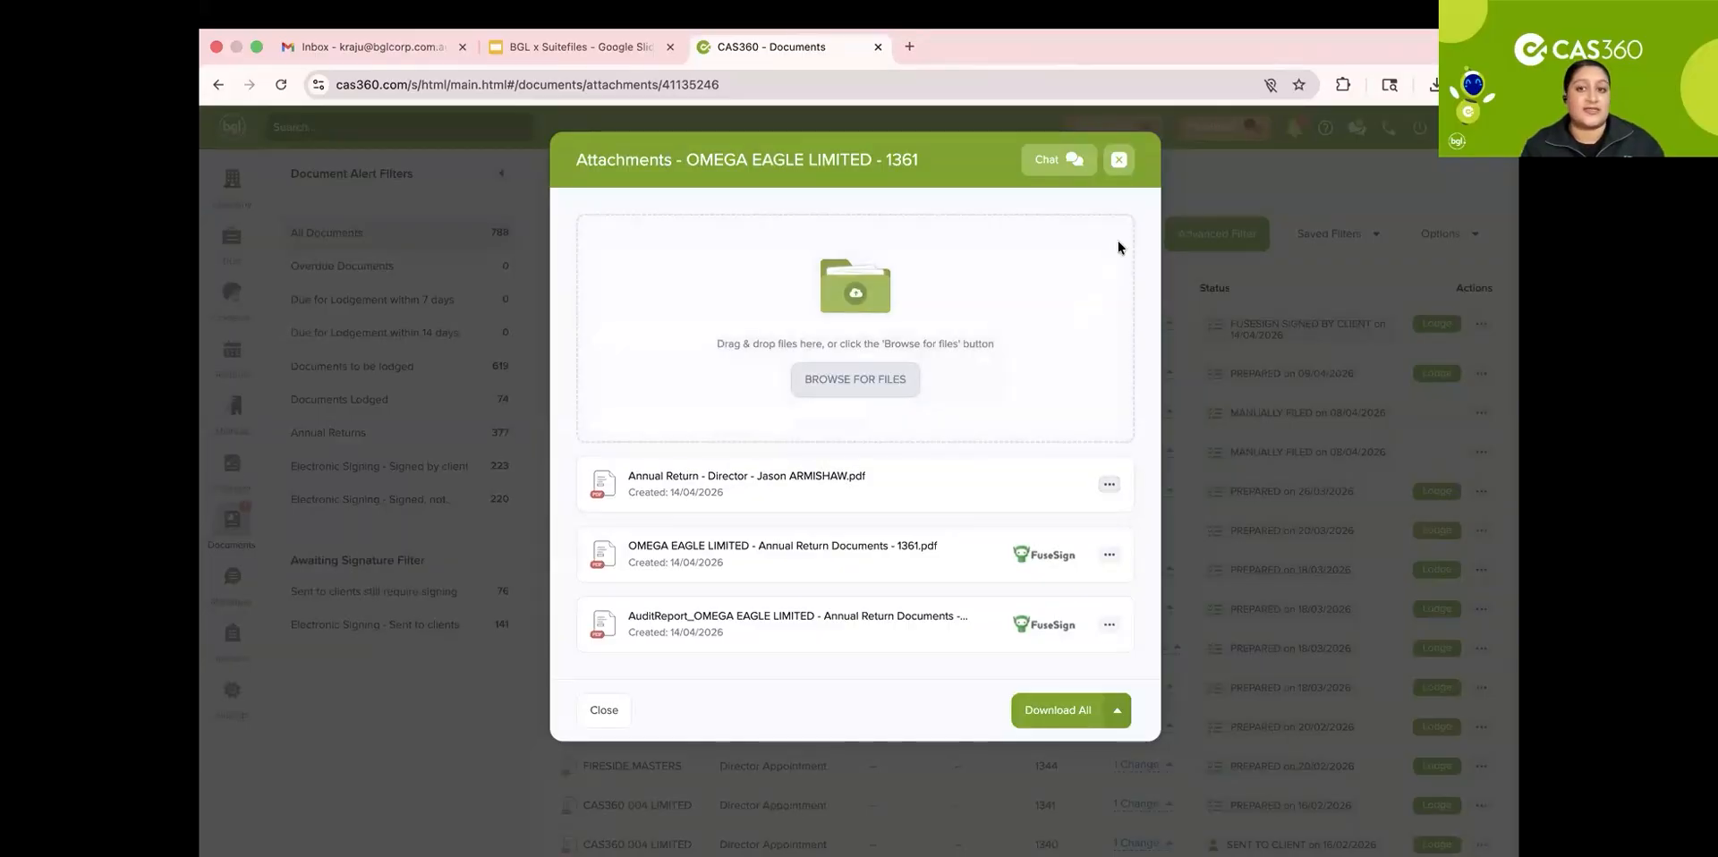
pyautogui.click(1120, 161)
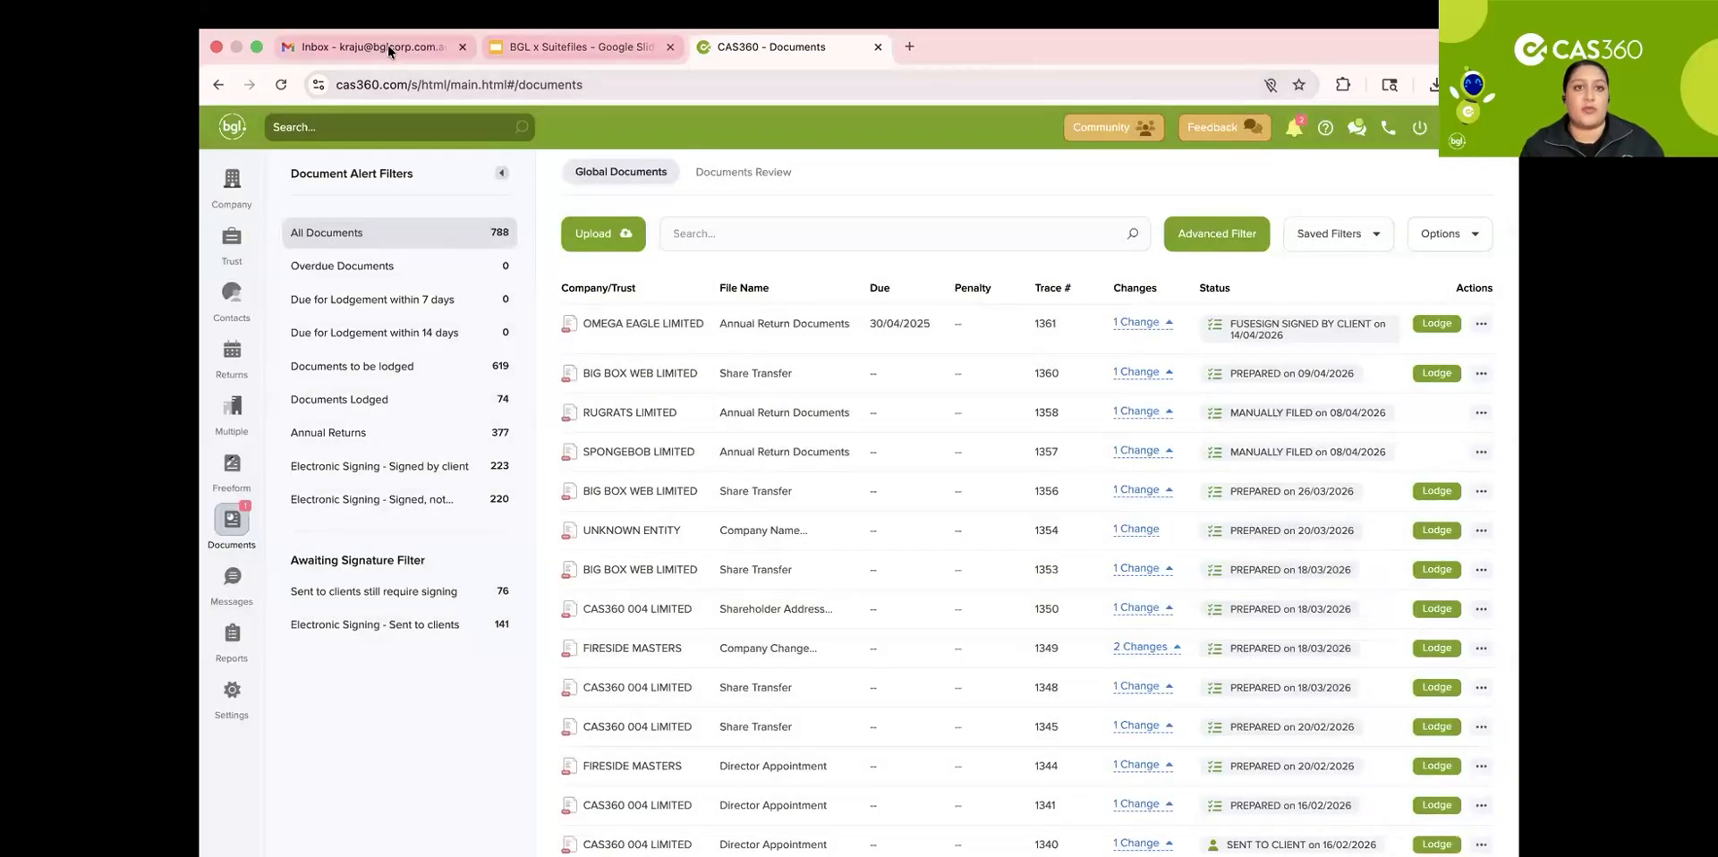
# Step: Switch to Gmail, open the Signed Completed Document email and review its attached OMEGA EAGLE LIMITED Annual Return PDF, then close the mail tab
pyautogui.click(389, 45)
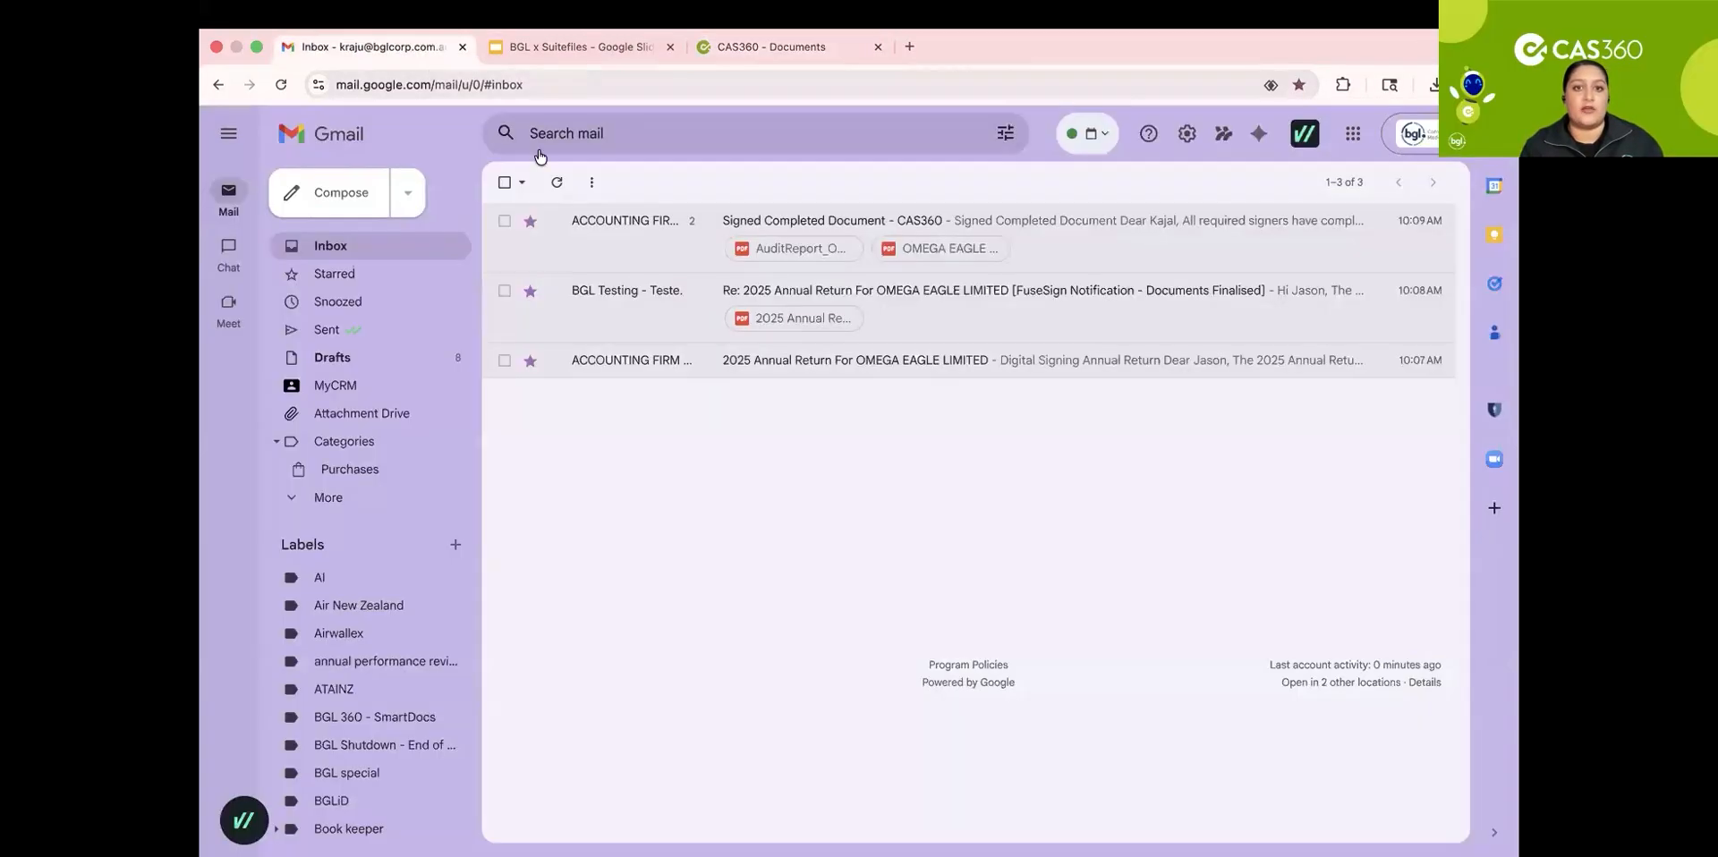
pyautogui.click(1067, 240)
pyautogui.scroll(-5, 940, 564)
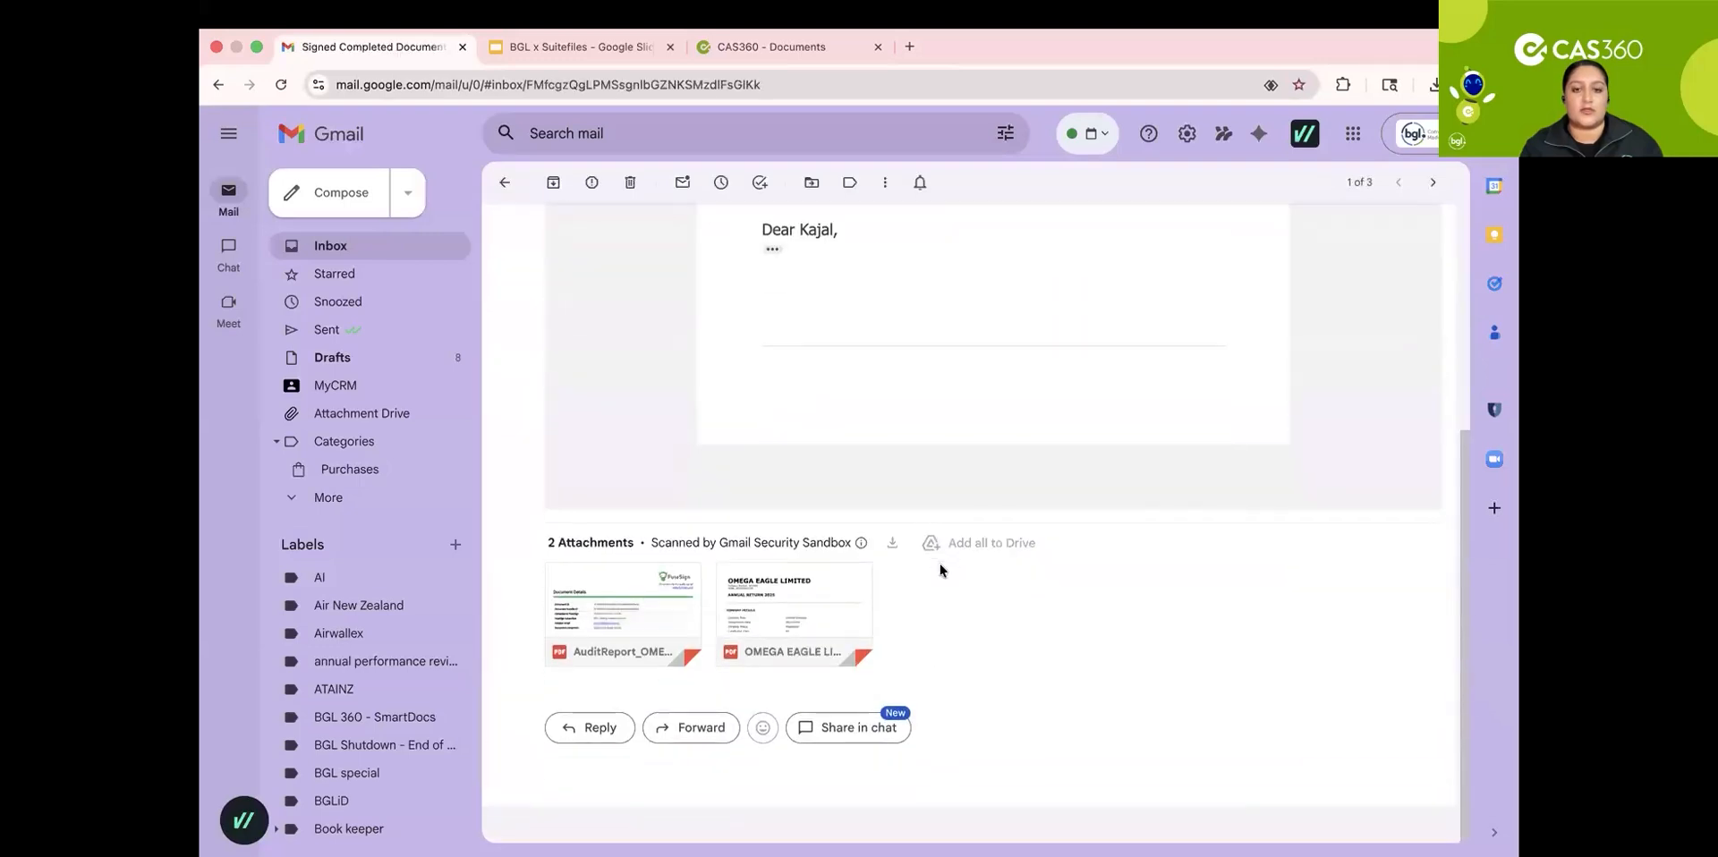
pyautogui.click(781, 601)
pyautogui.scroll(-3, 997, 487)
pyautogui.scroll(3, 997, 489)
pyautogui.scroll(-2, 925, 511)
pyautogui.scroll(-4, 917, 527)
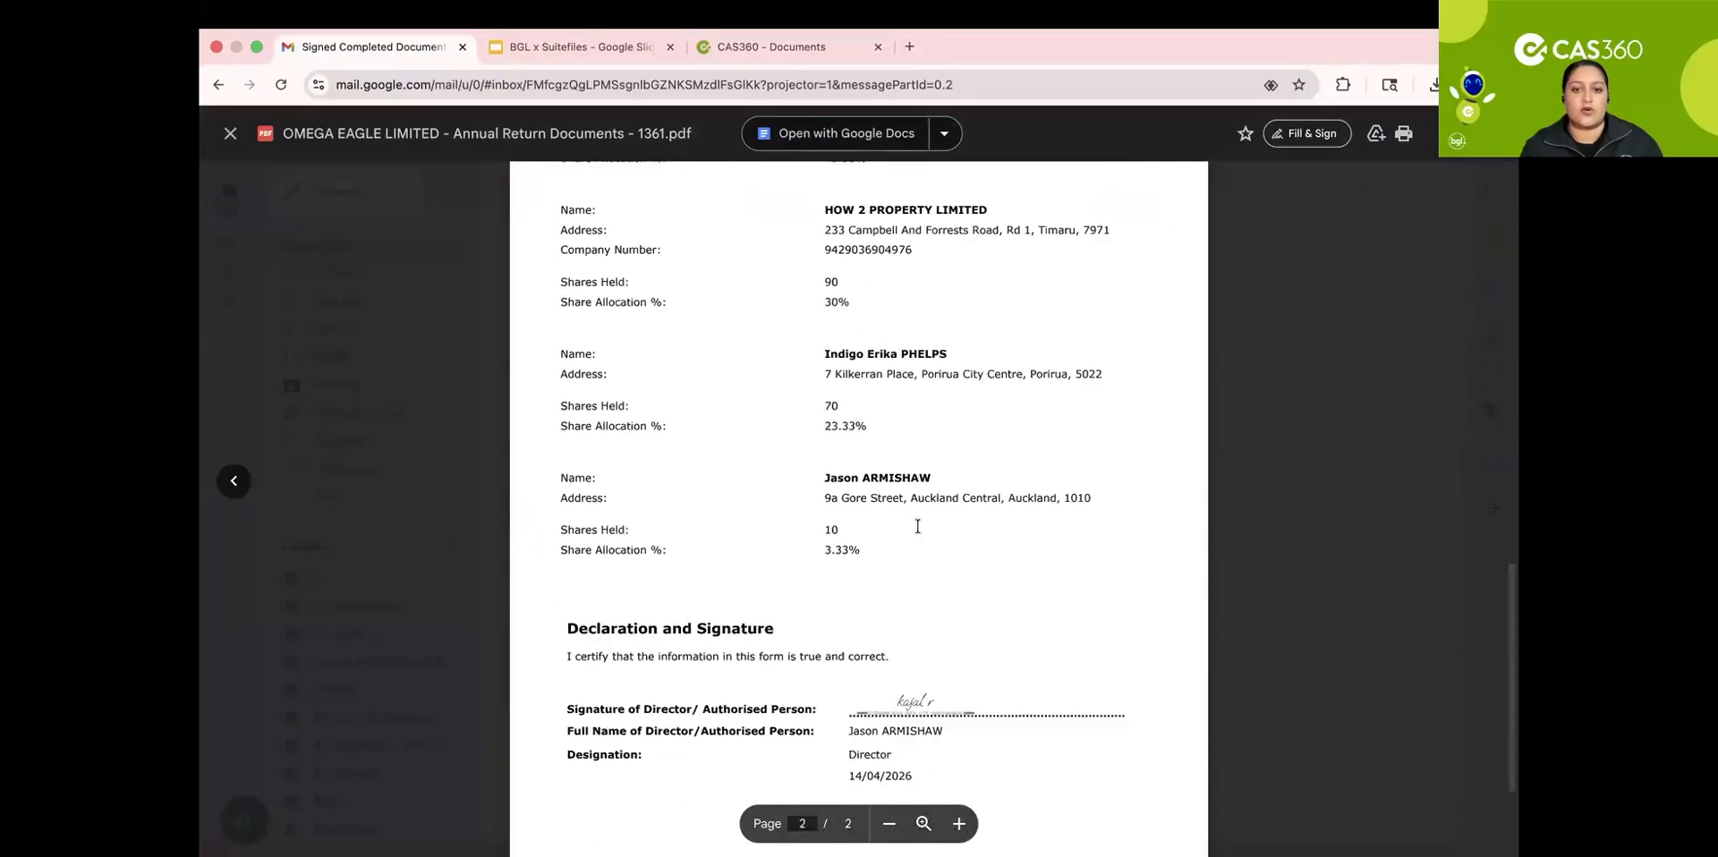
pyautogui.scroll(10, 962, 522)
pyautogui.scroll(3, 886, 564)
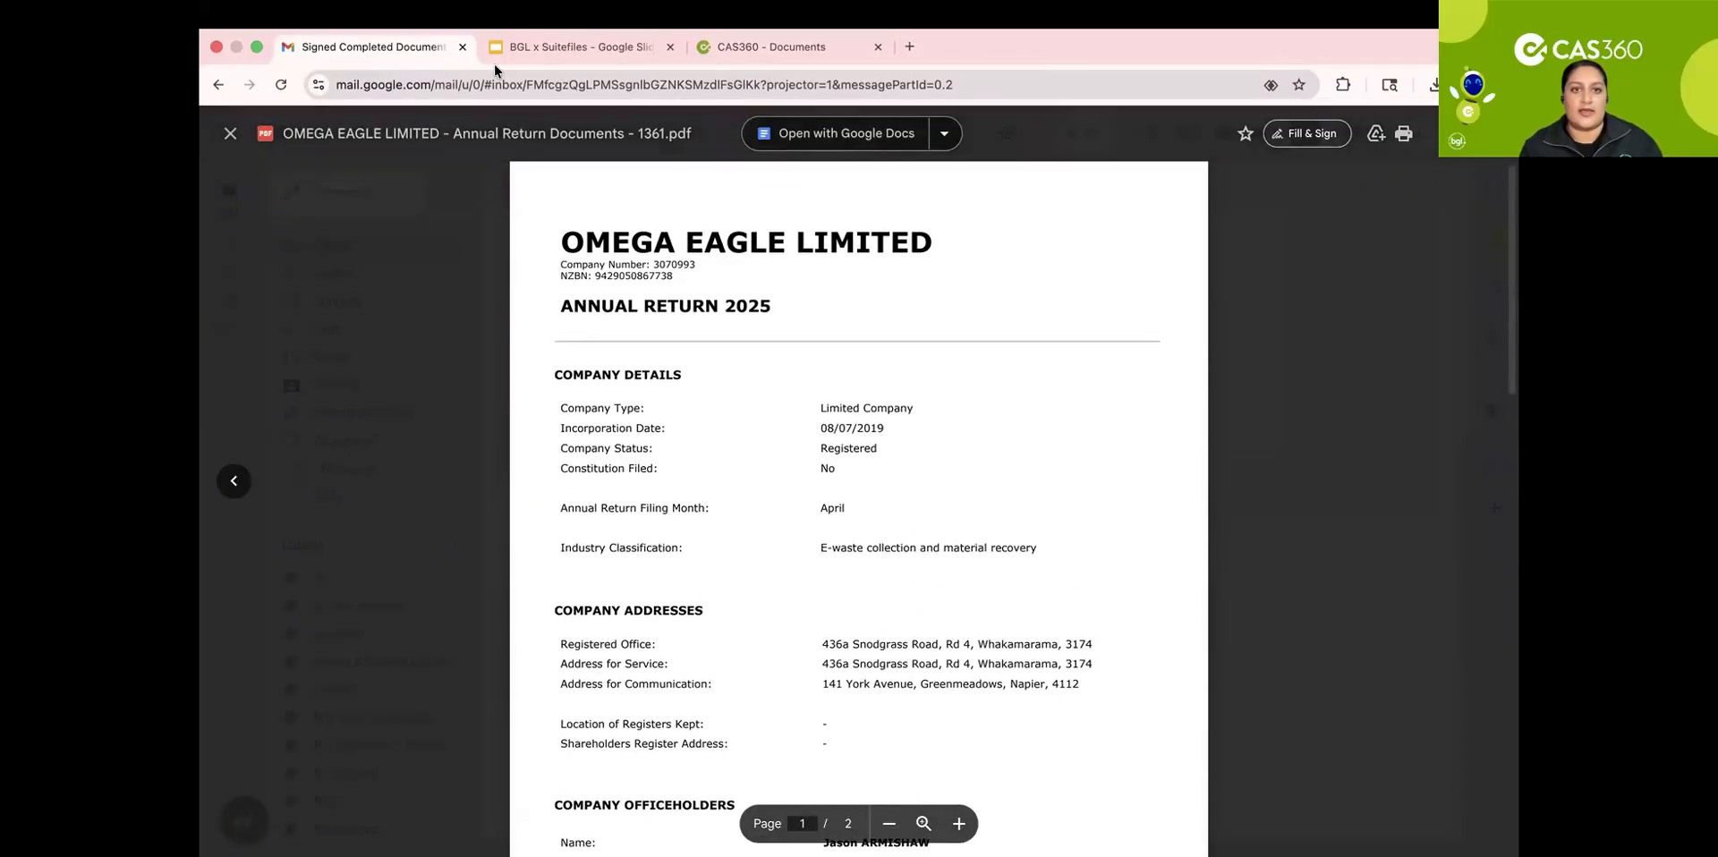
pyautogui.click(463, 46)
pyautogui.click(551, 45)
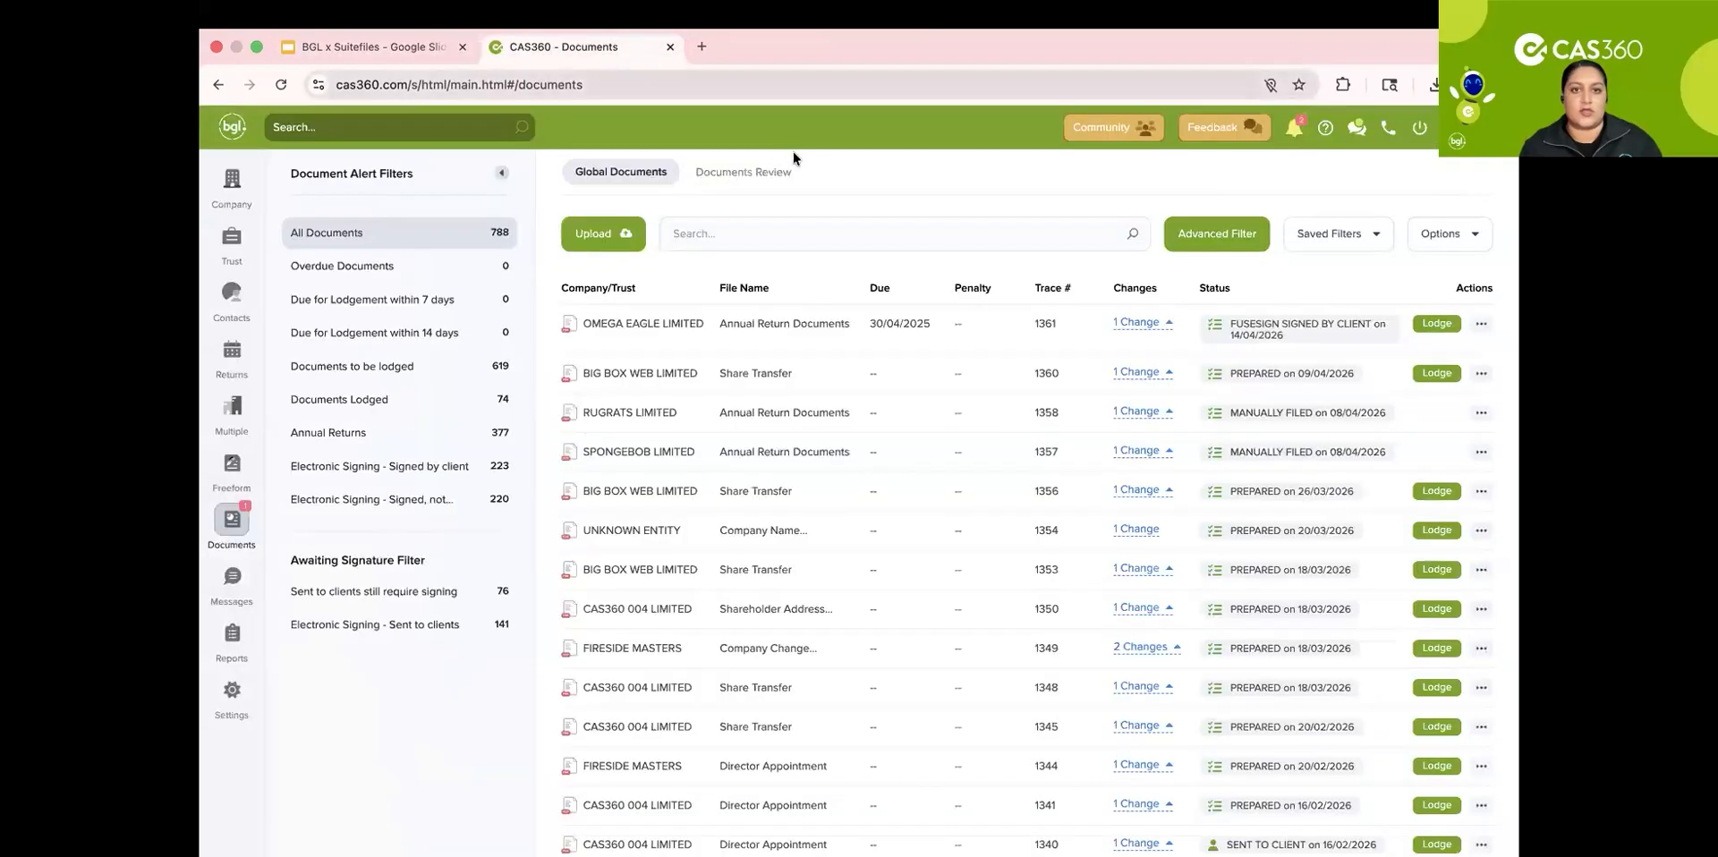
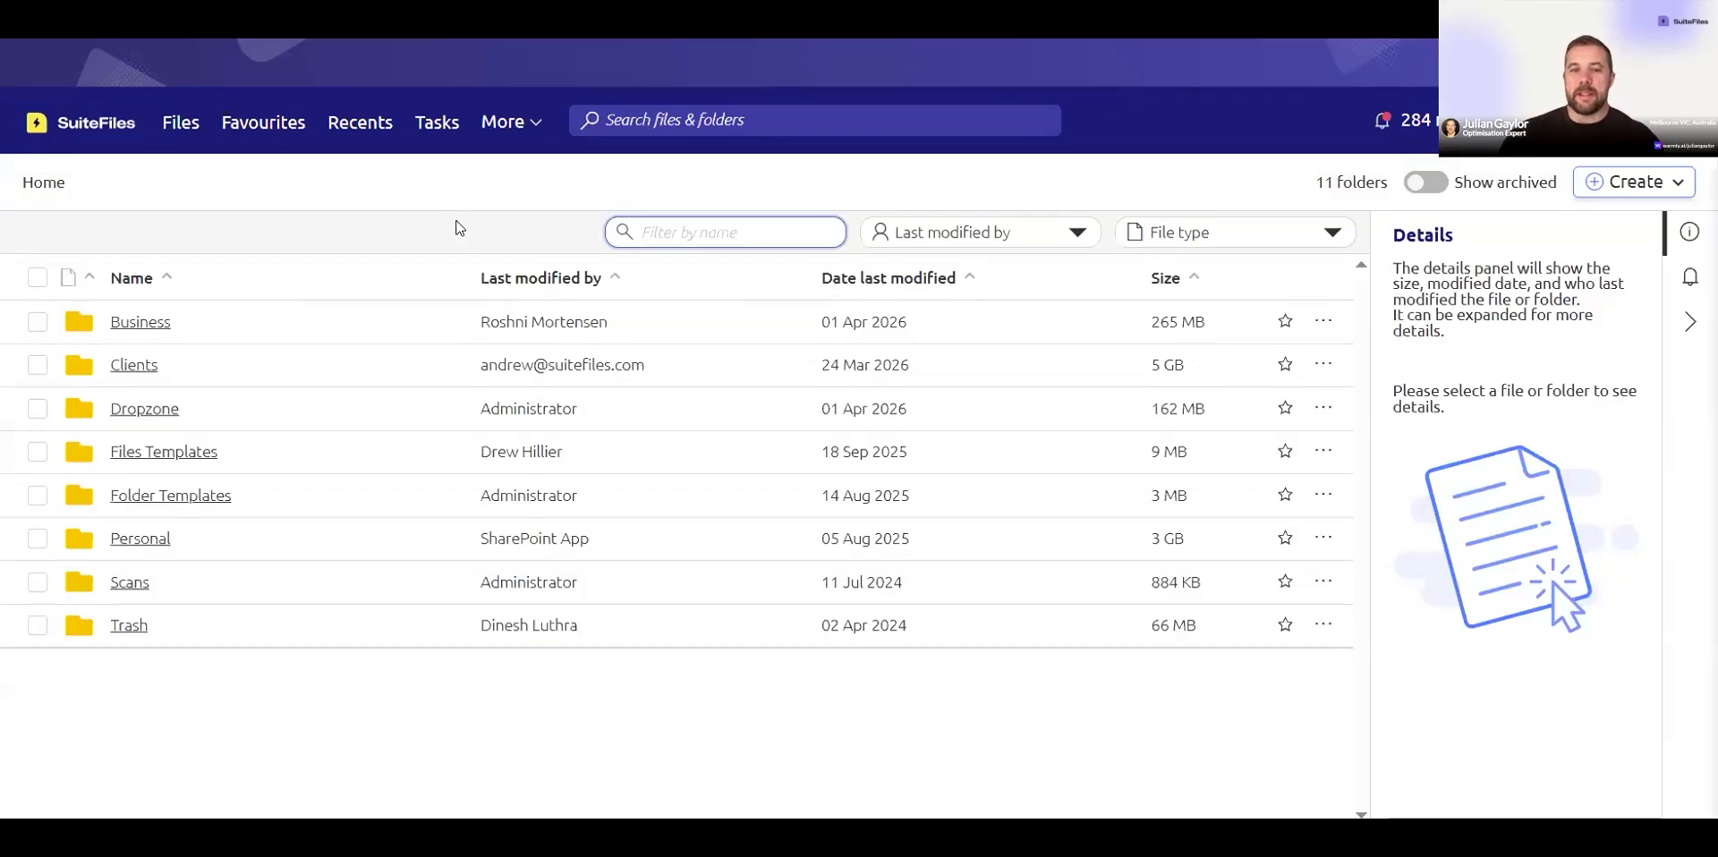
# Step: In SuiteFiles, filter the Clients folders for omeg and open Omega Eagle Limited's CAS-360 folder holding the Annual Return PDF
pyautogui.click(584, 230)
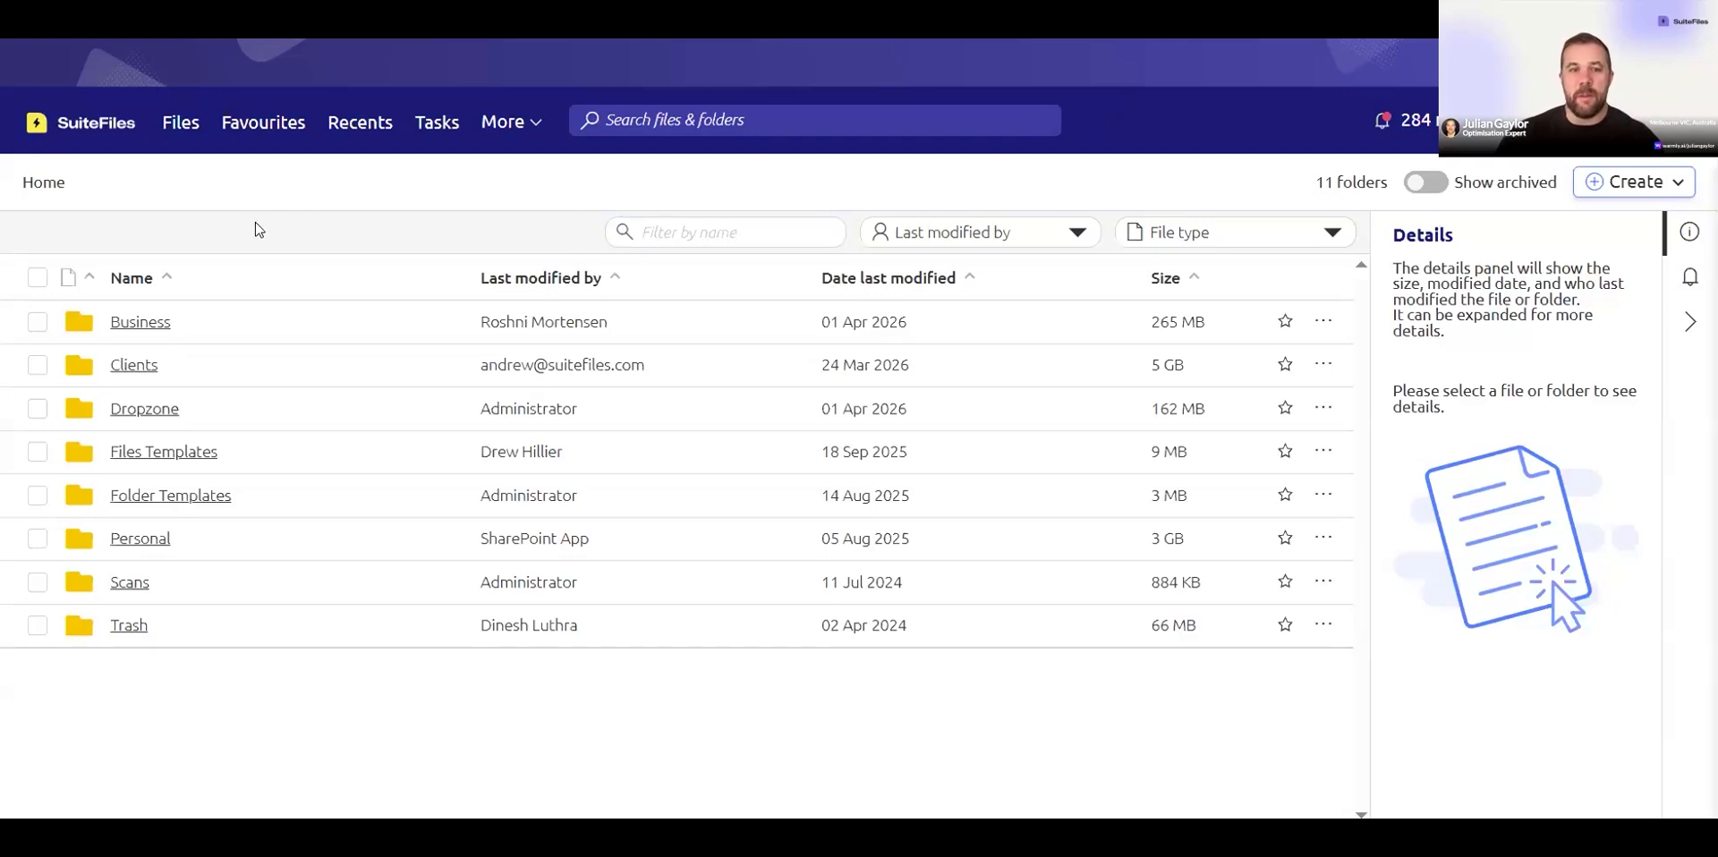
pyautogui.click(142, 365)
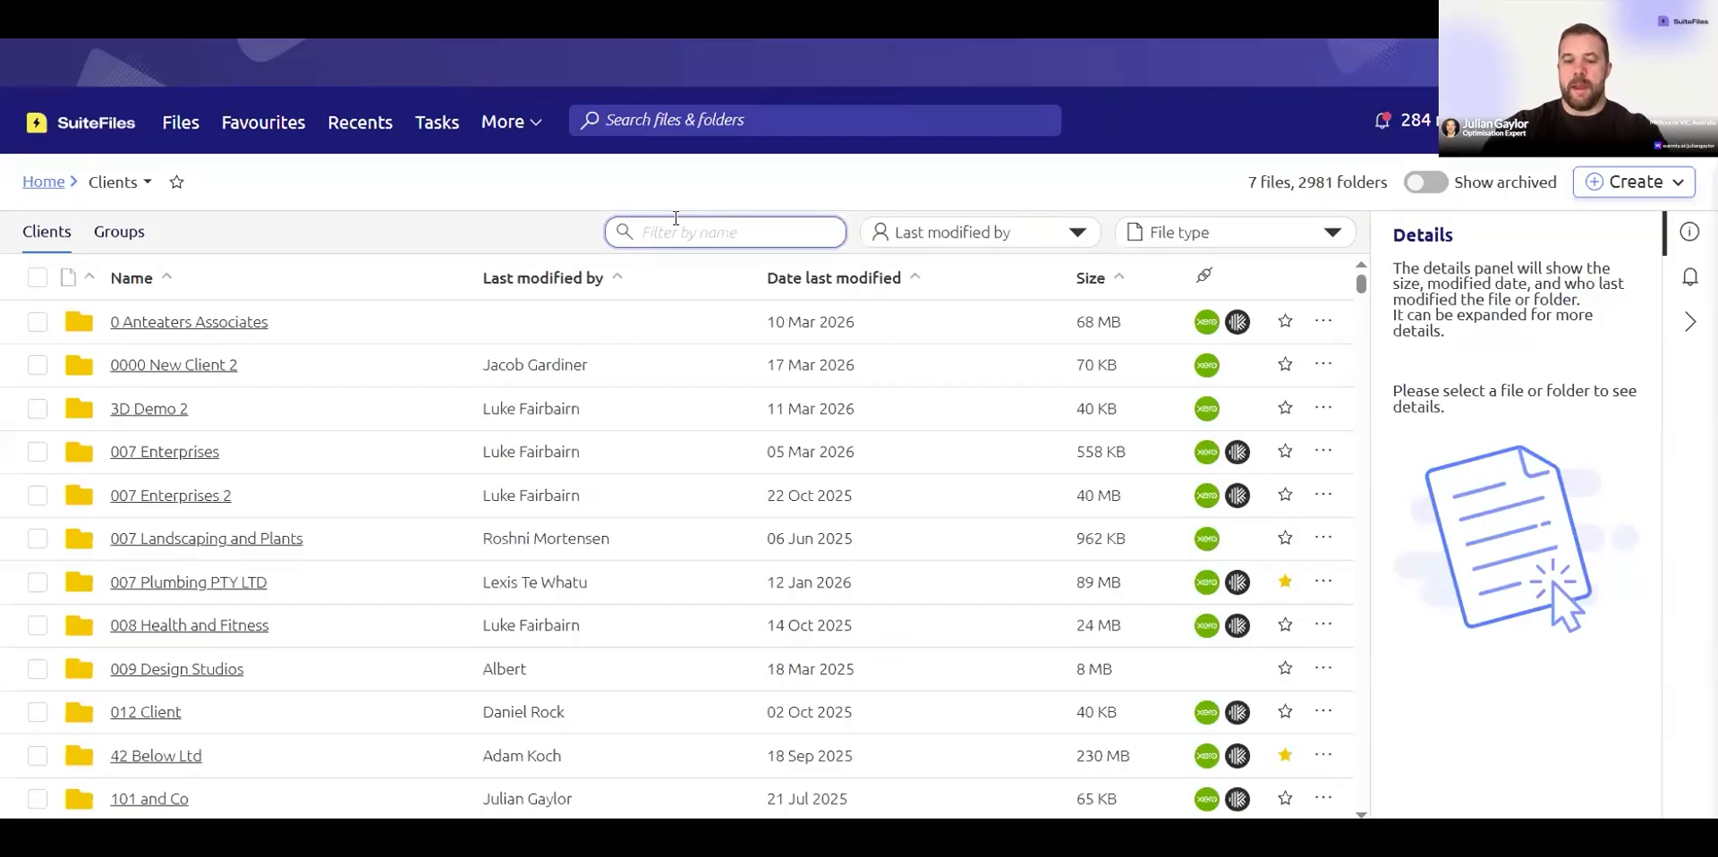
pyautogui.write('omeg')
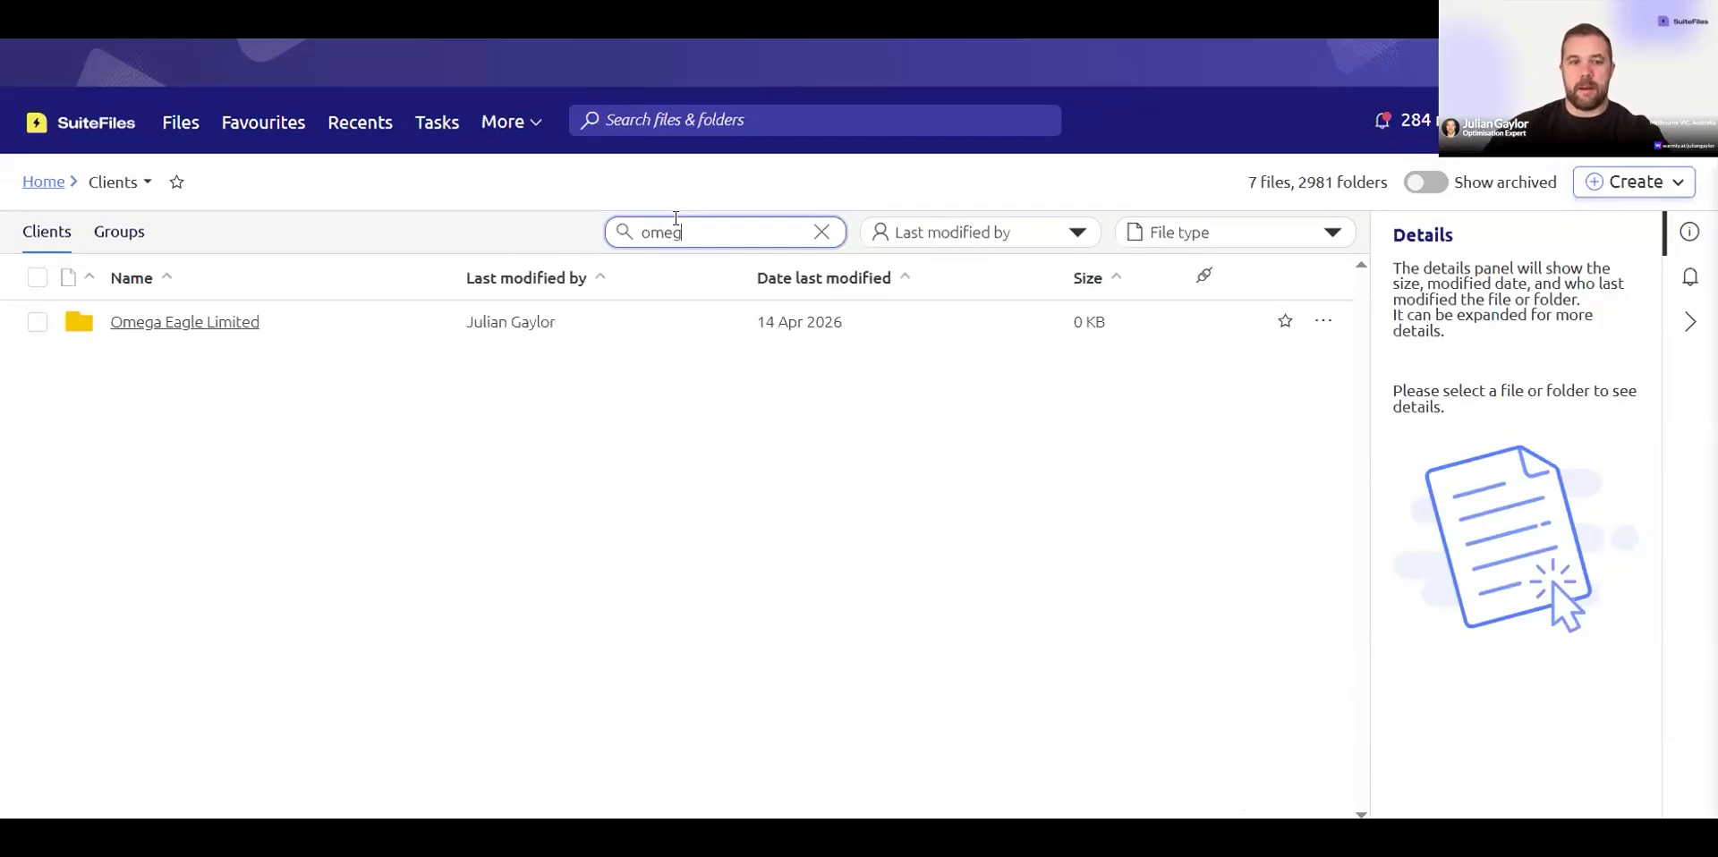
pyautogui.click(159, 324)
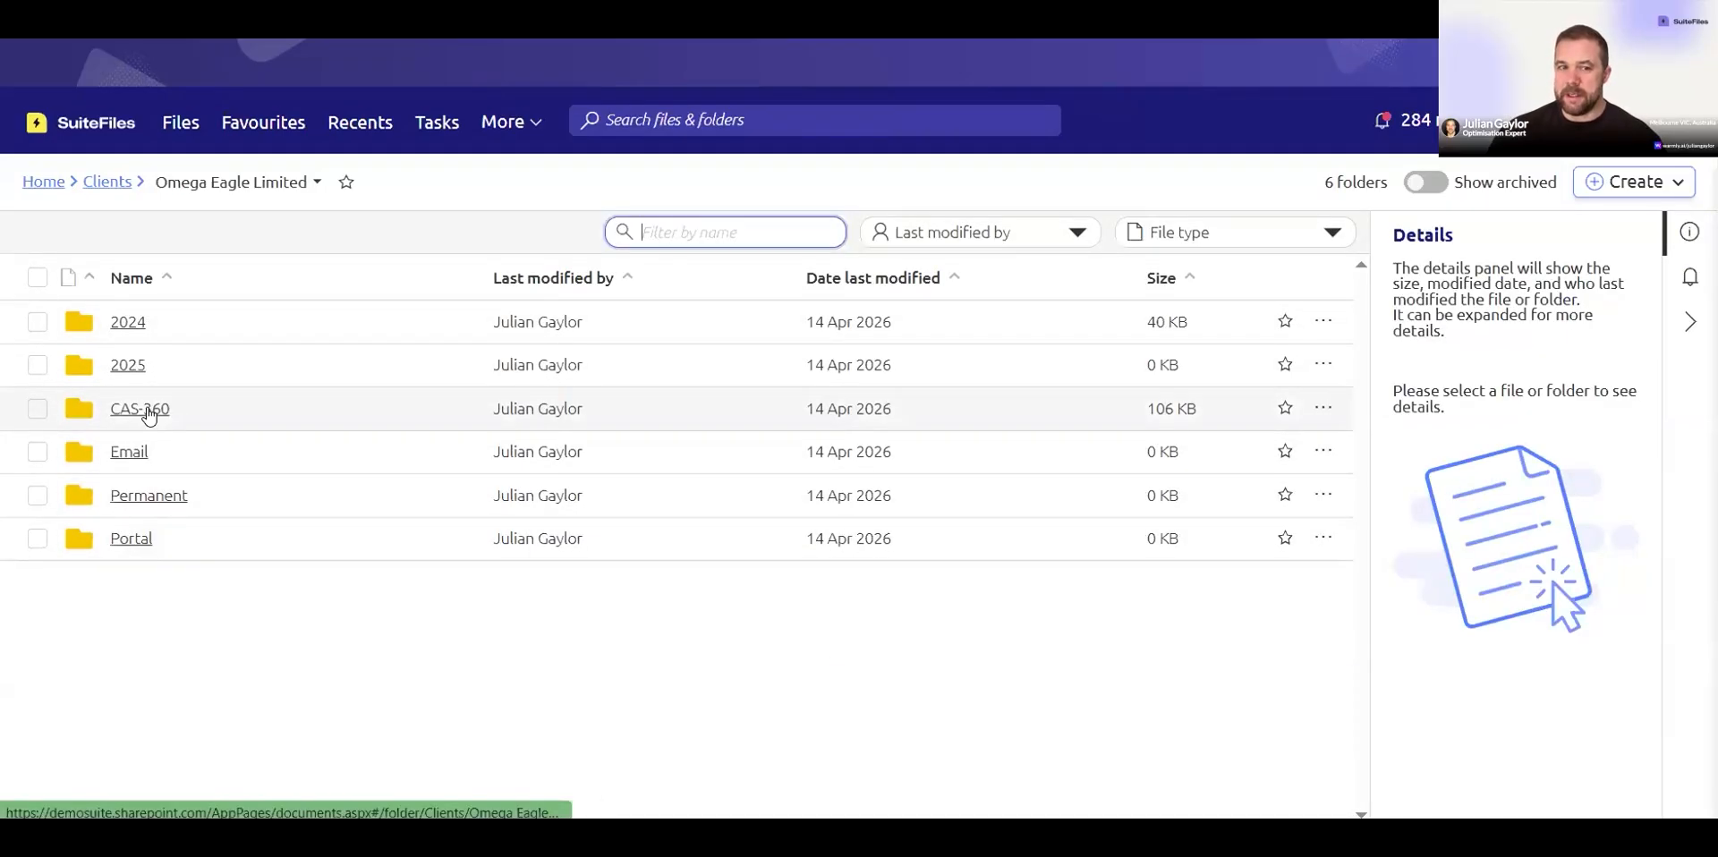
pyautogui.click(141, 409)
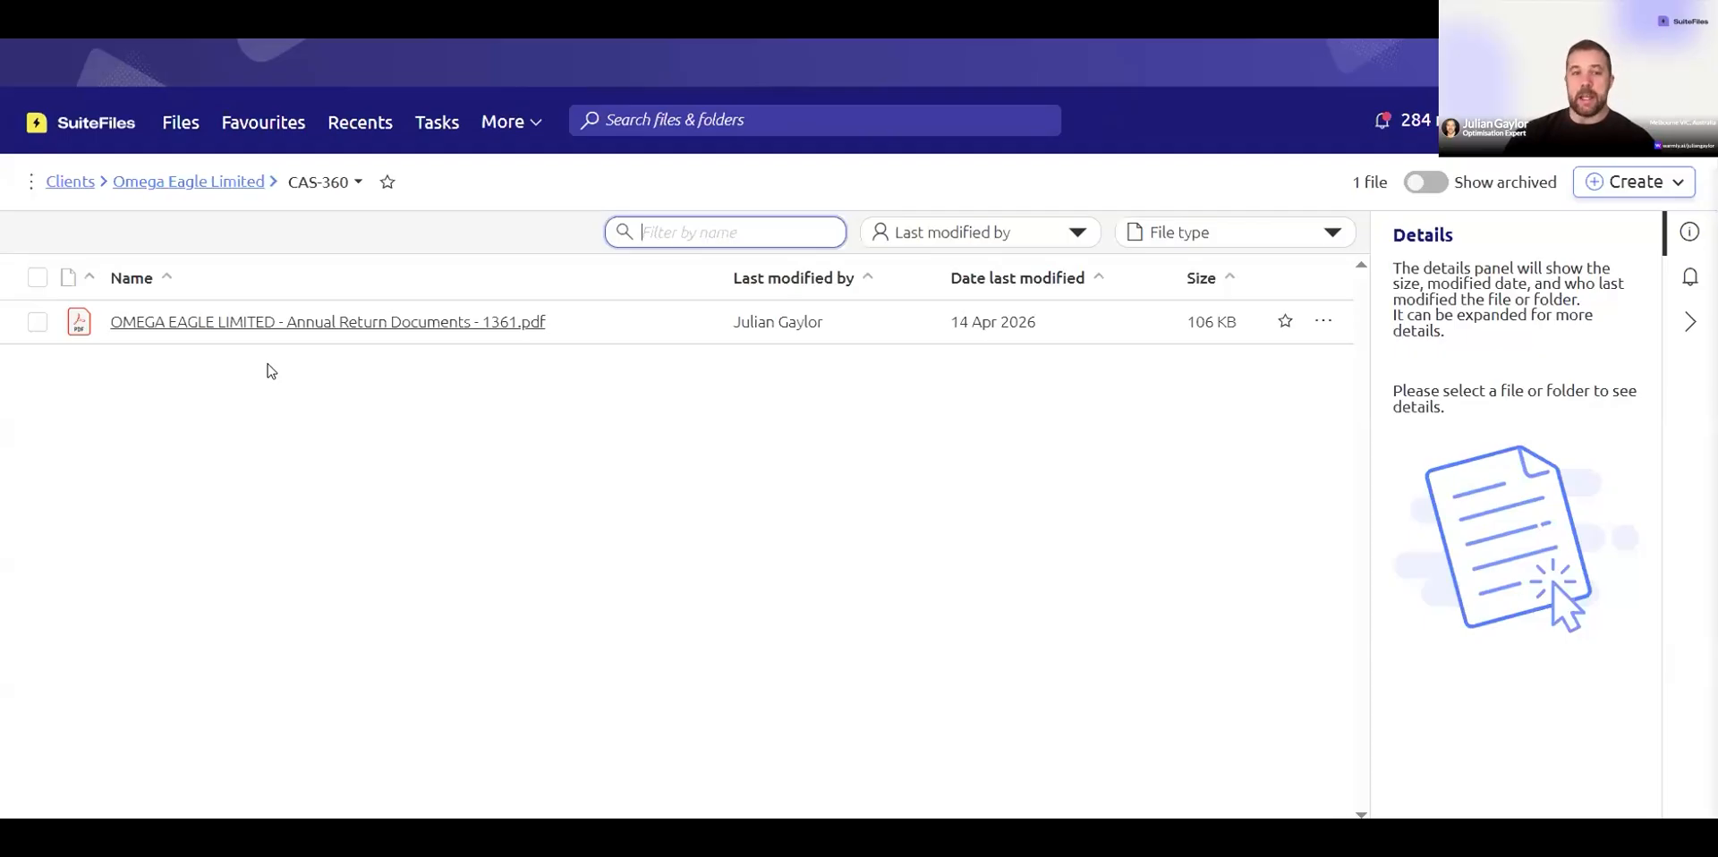
# Step: Open 007 Plumbing PTY LTD's 2026 Proposal Docs folder and start a file from the Onboarding template Abacus Accounting XPM Demo Letter
pyautogui.click(63, 186)
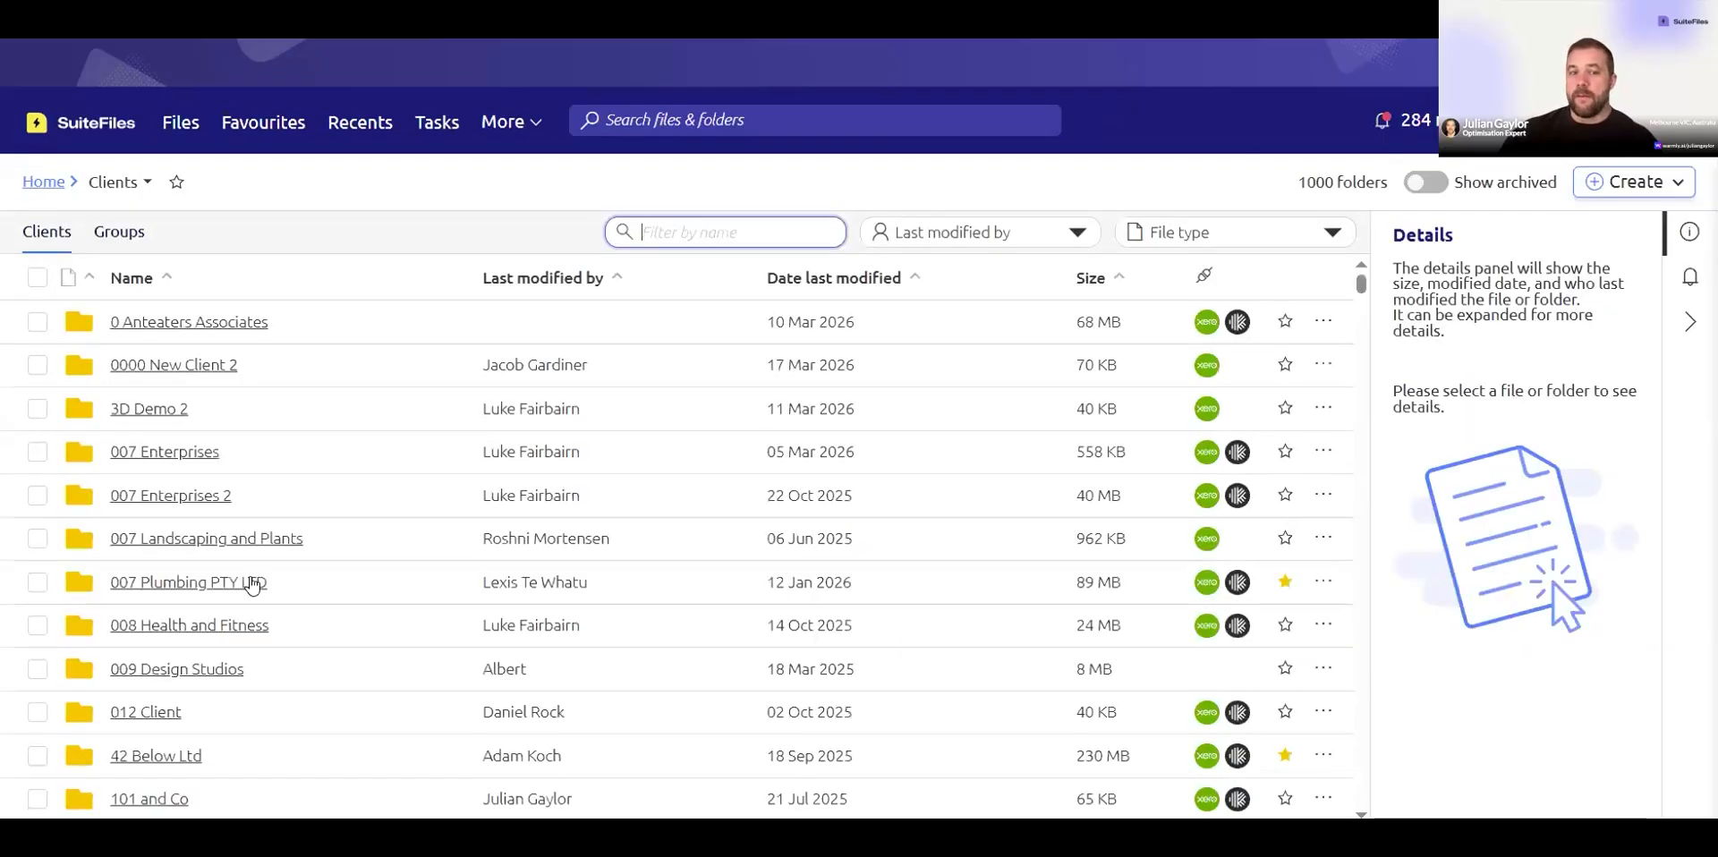
pyautogui.click(398, 568)
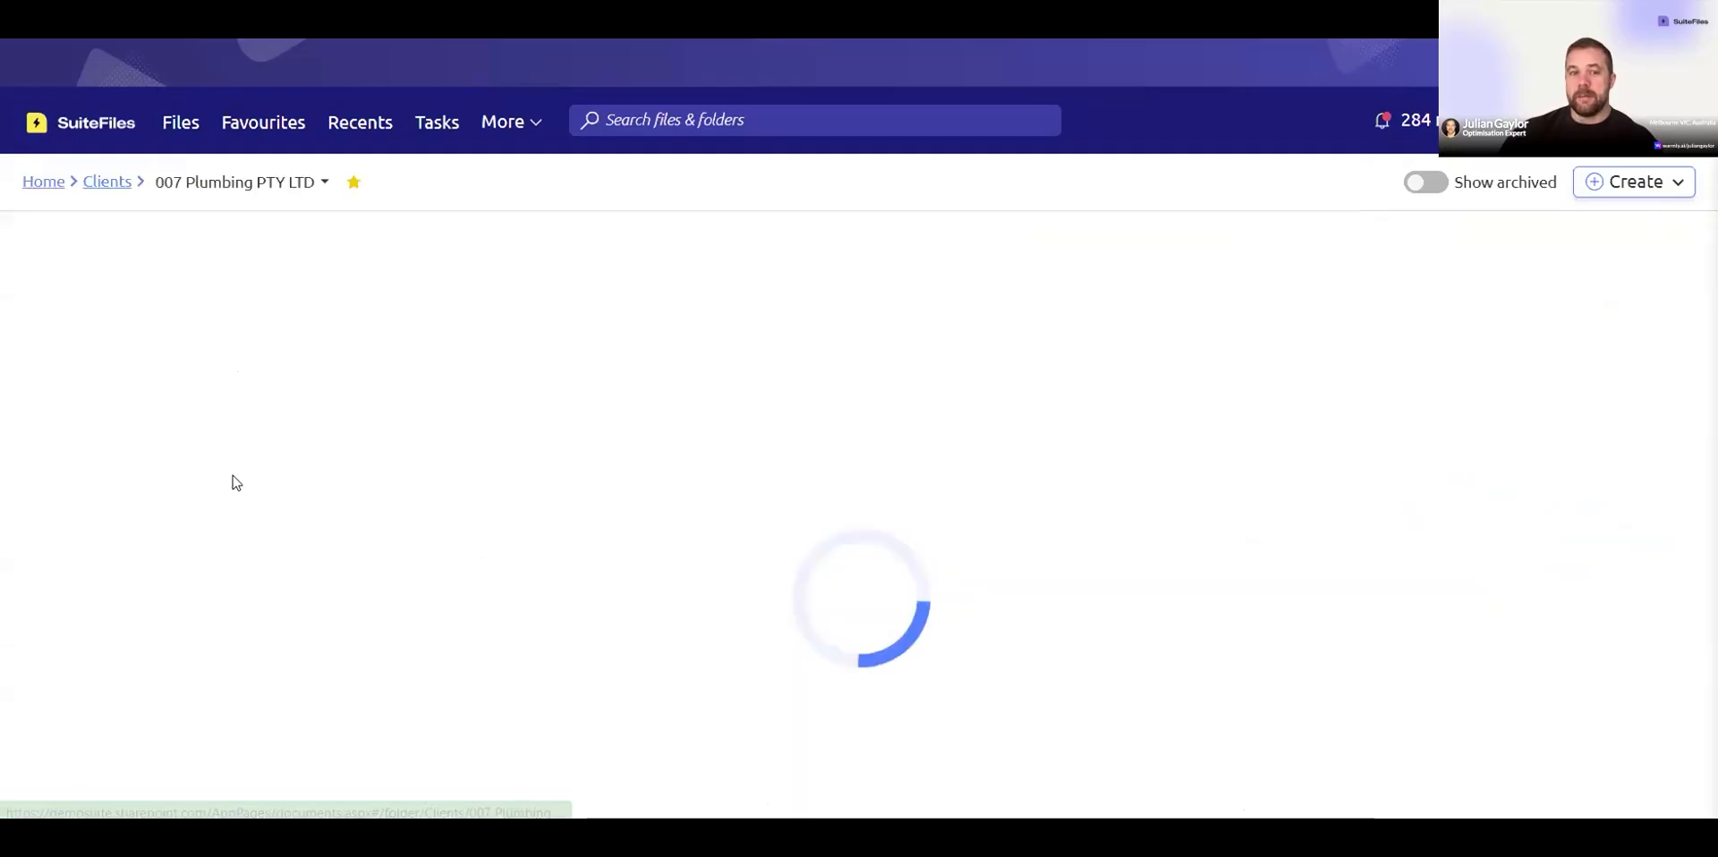
pyautogui.click(127, 447)
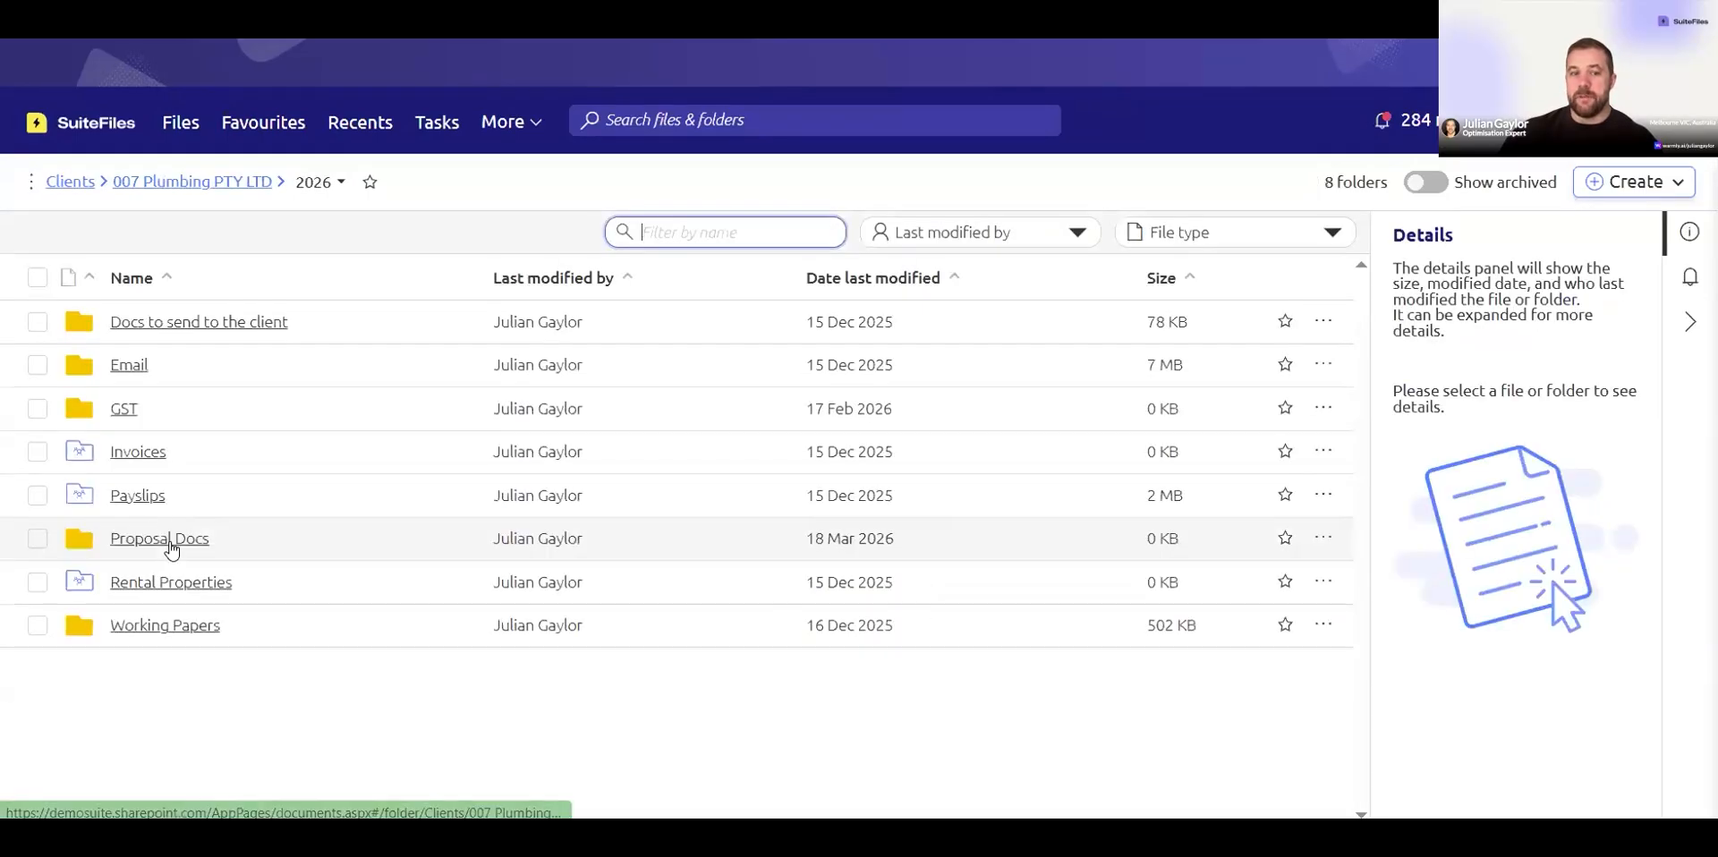
pyautogui.click(128, 540)
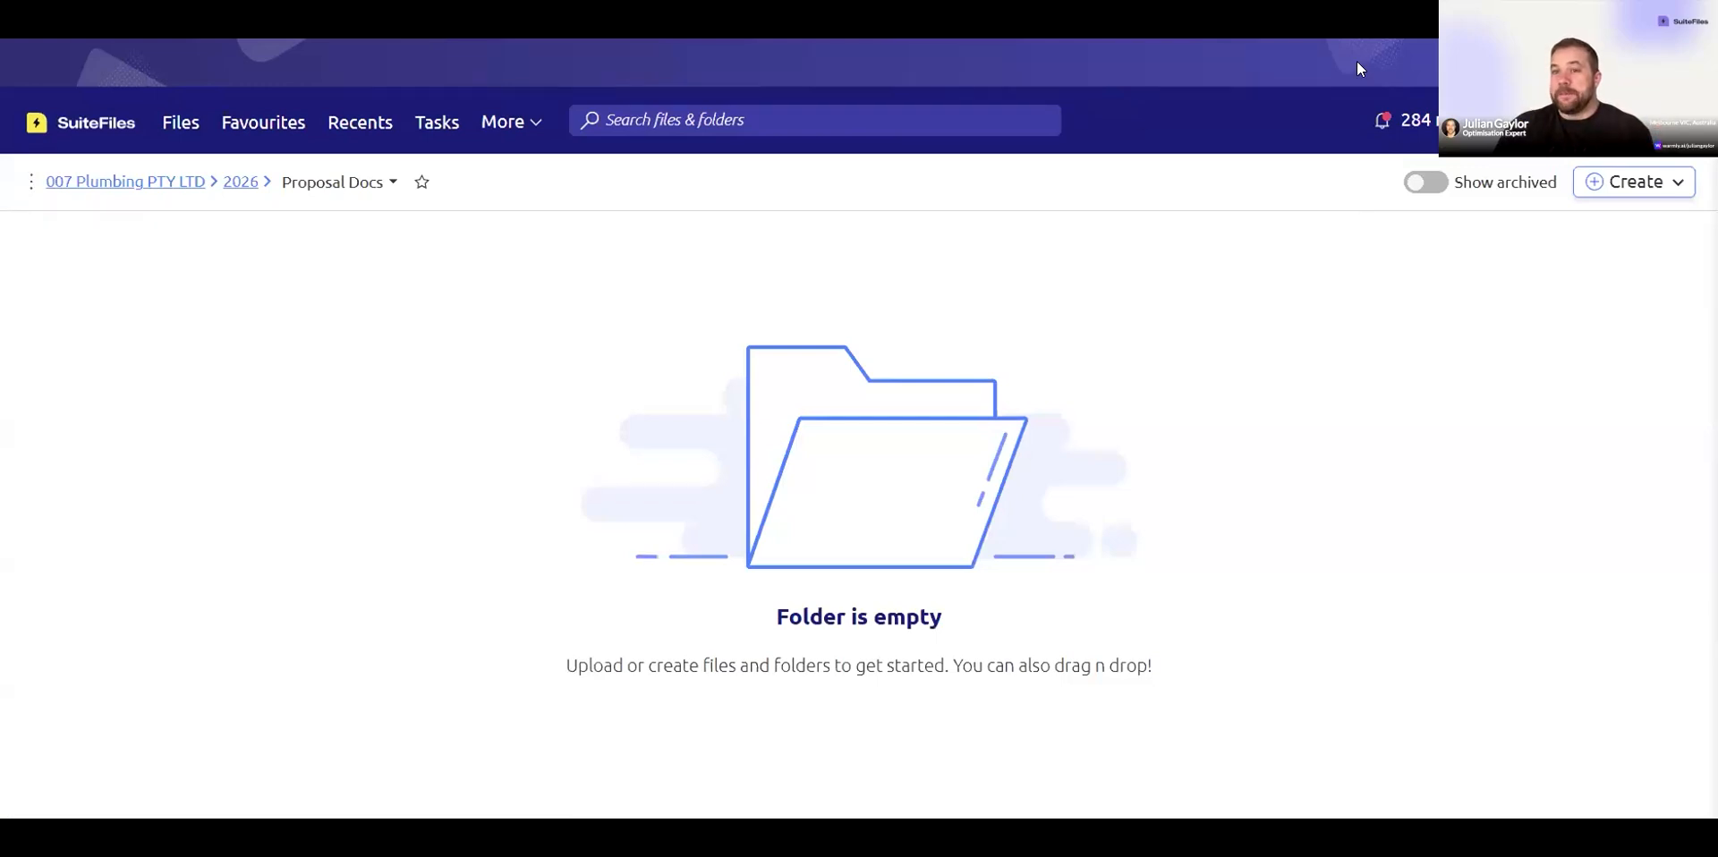
pyautogui.click(1631, 184)
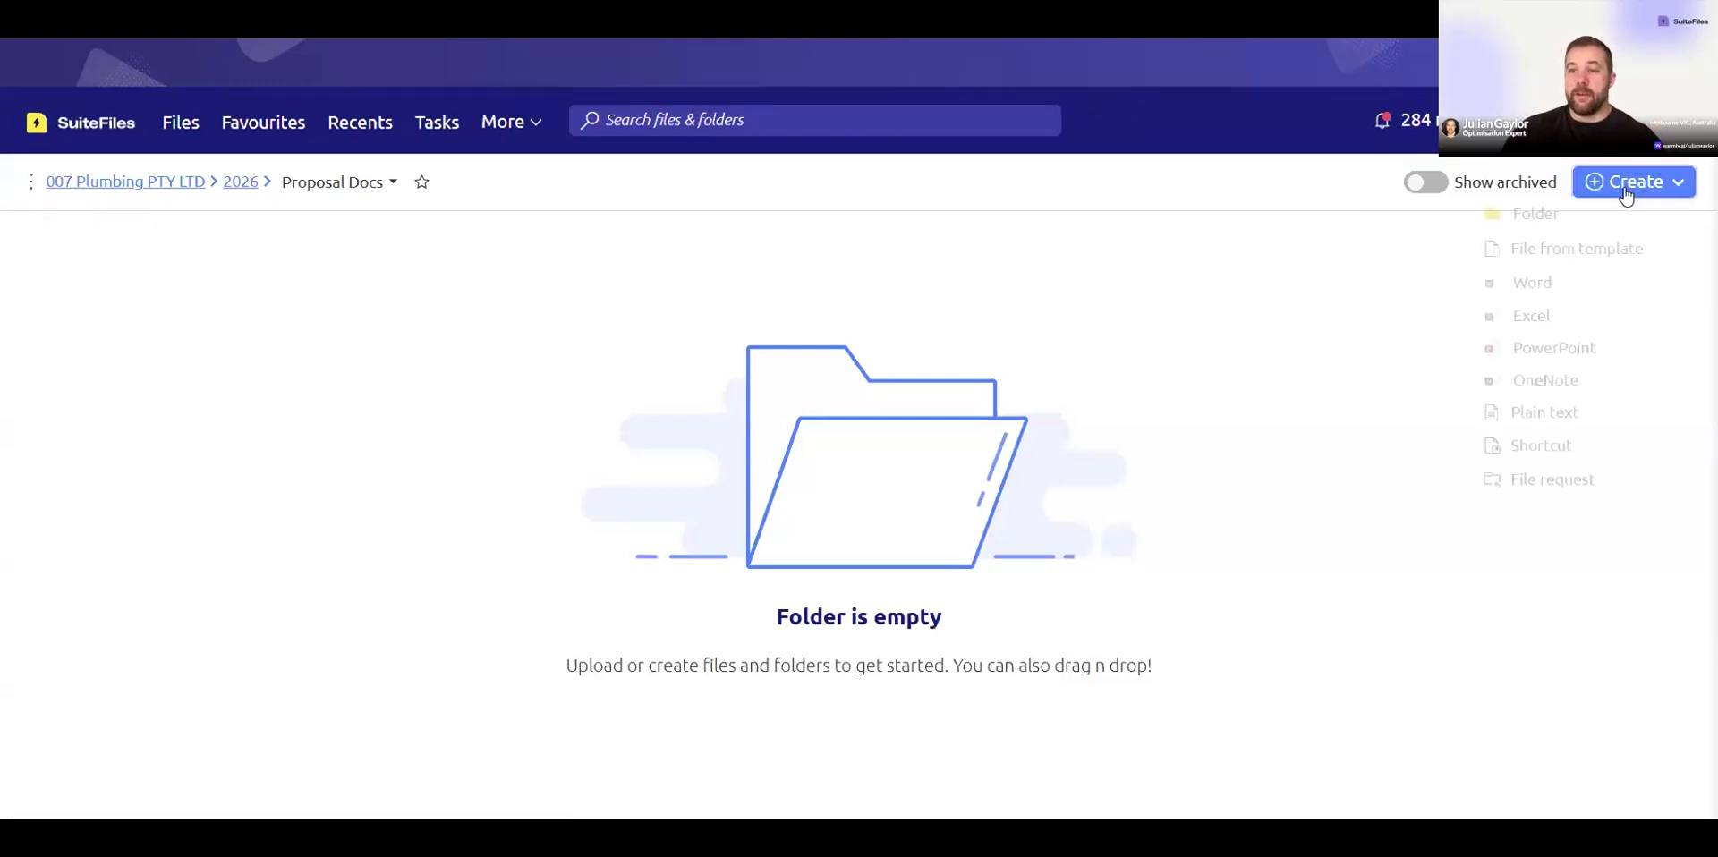
pyautogui.click(1545, 246)
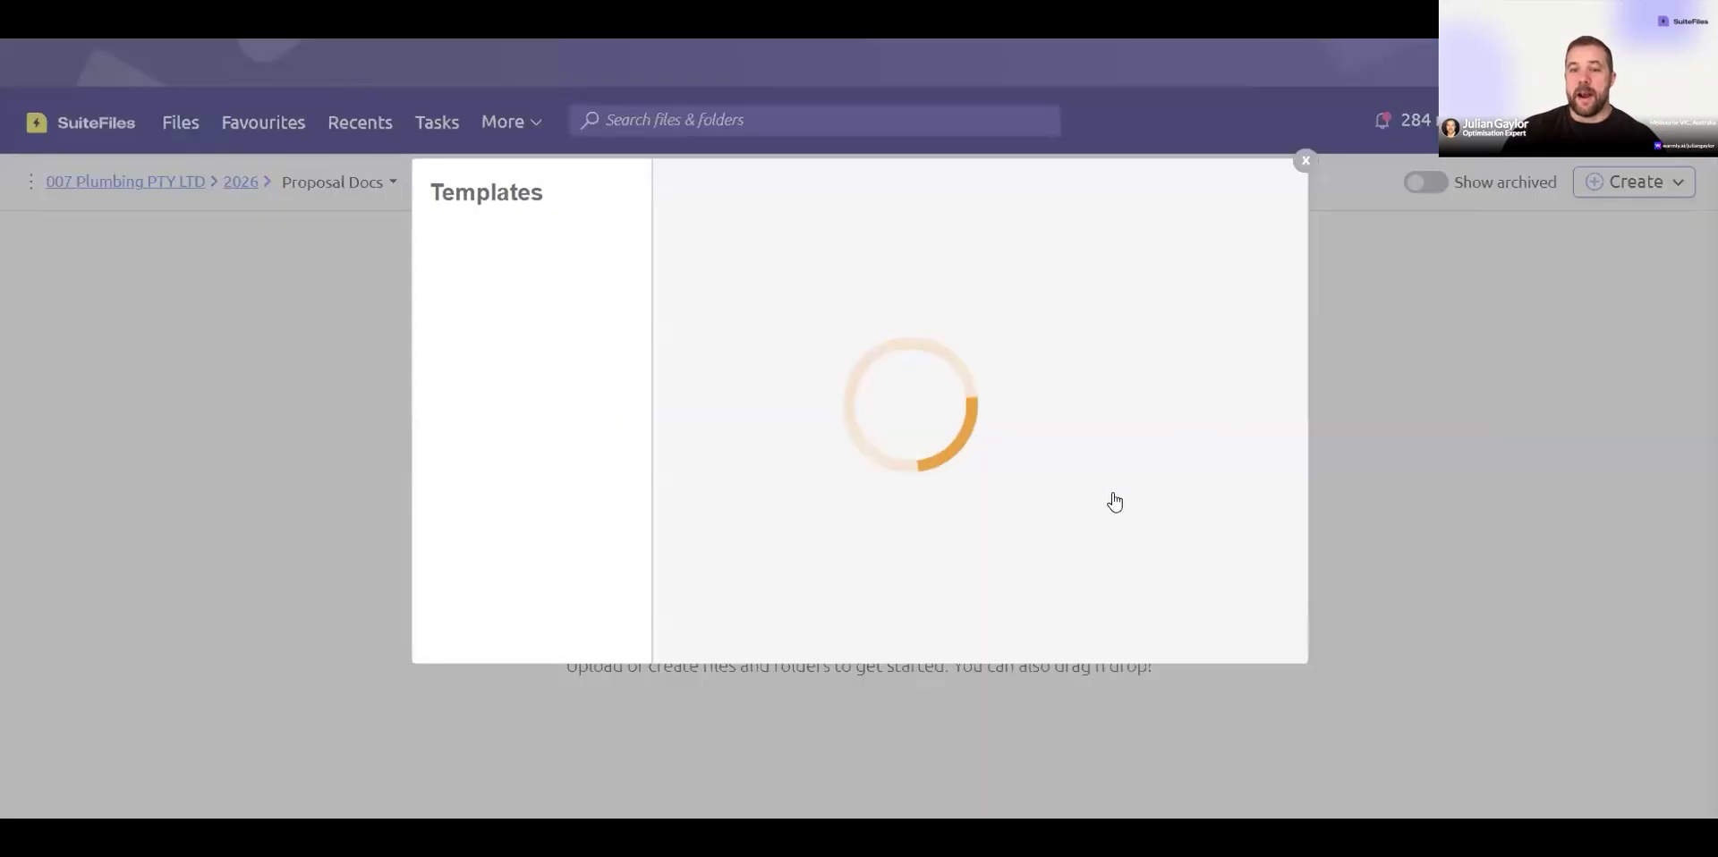
pyautogui.click(478, 394)
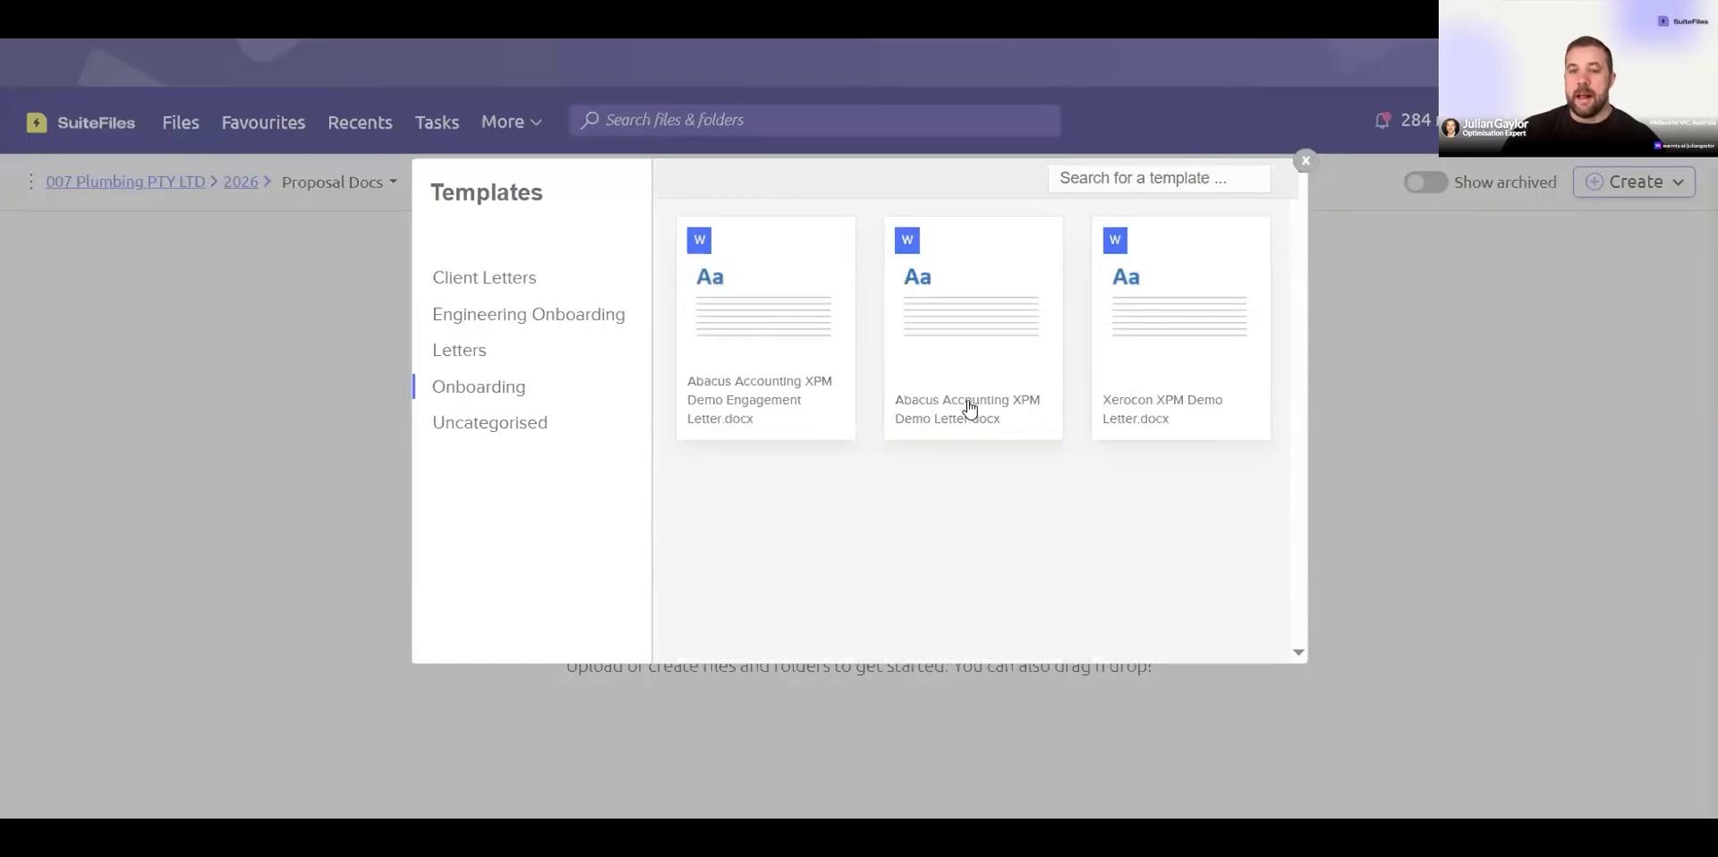
pyautogui.click(970, 409)
# Step: Name the new file CAS360 Demo Letter, review its prepopulated field values and create the document
pyautogui.tripleClick(611, 588)
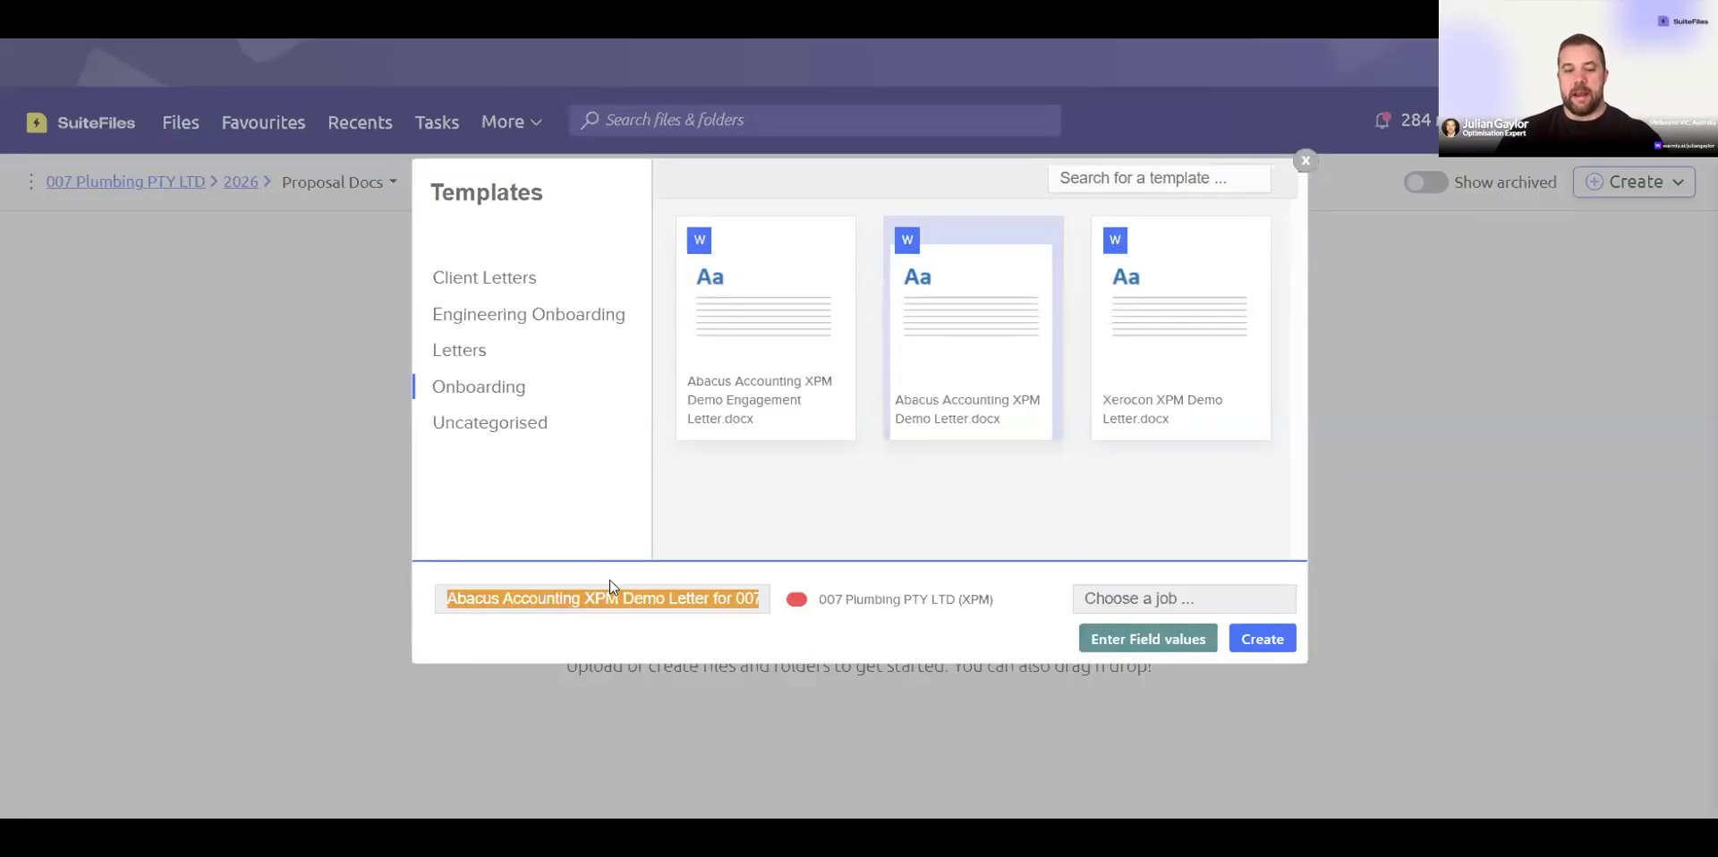
pyautogui.write('CAS3')
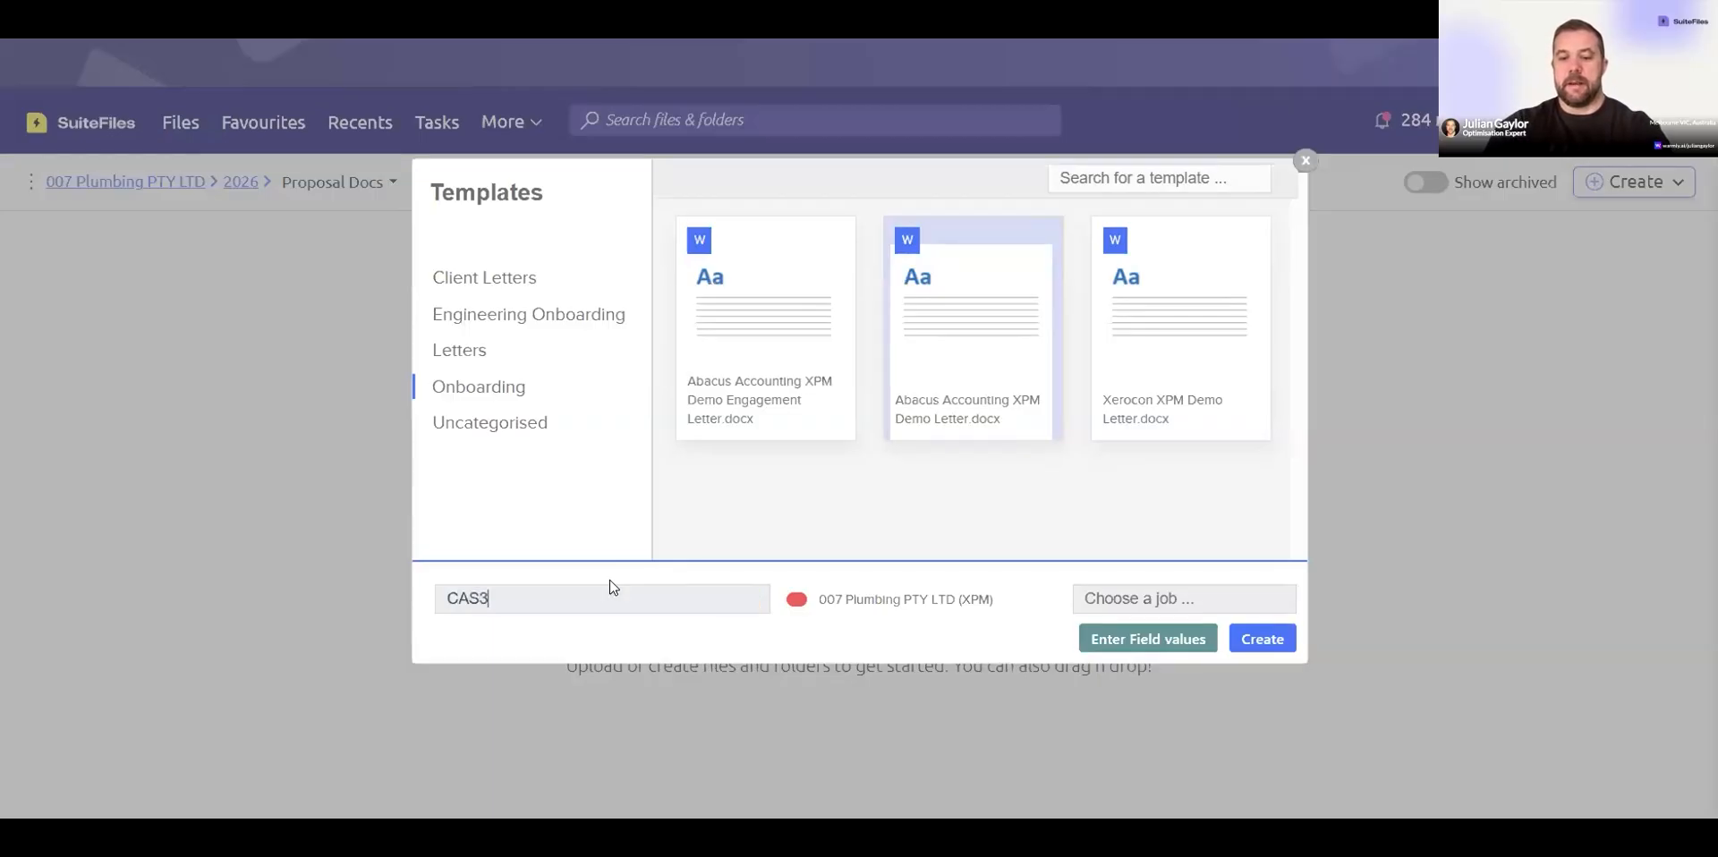
pyautogui.write('60 De')
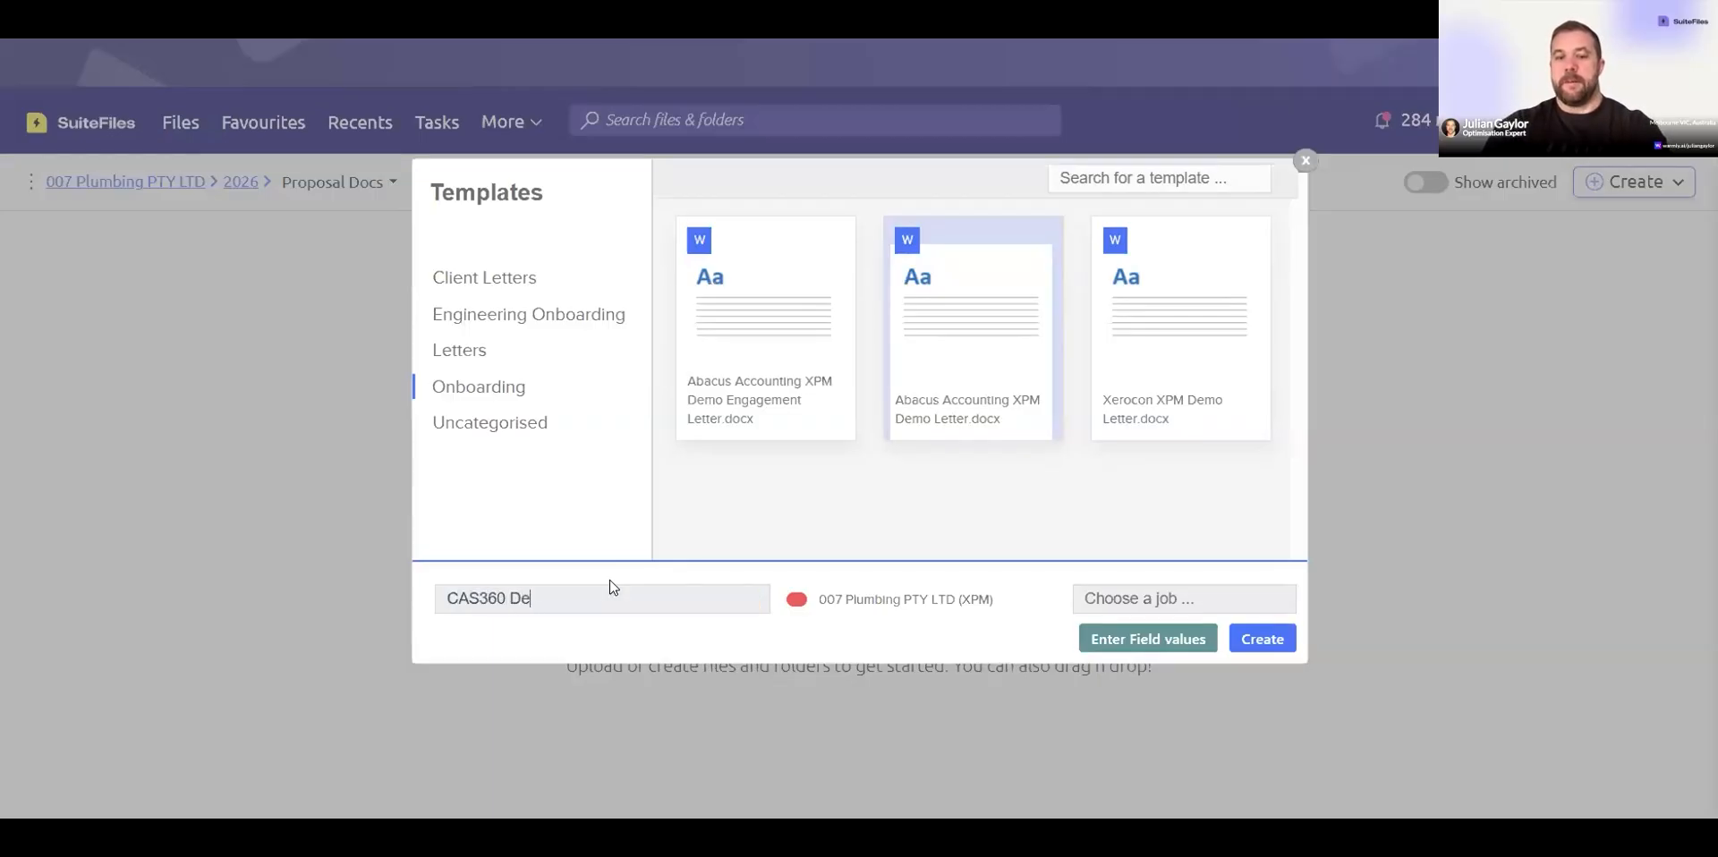
pyautogui.write('mo Letter')
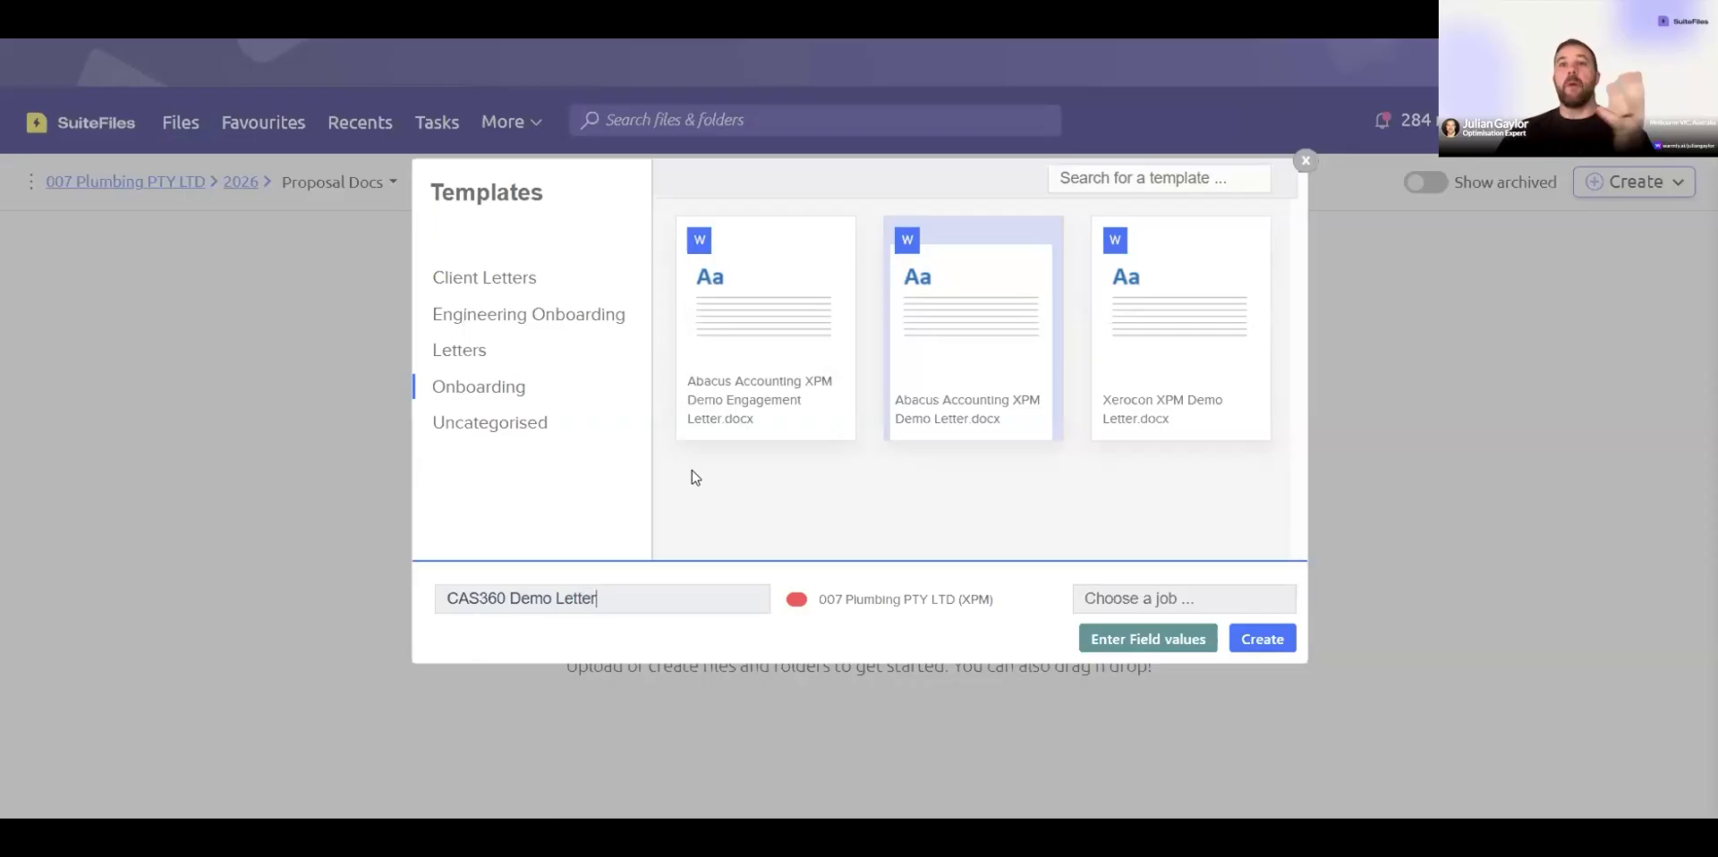
pyautogui.click(1092, 644)
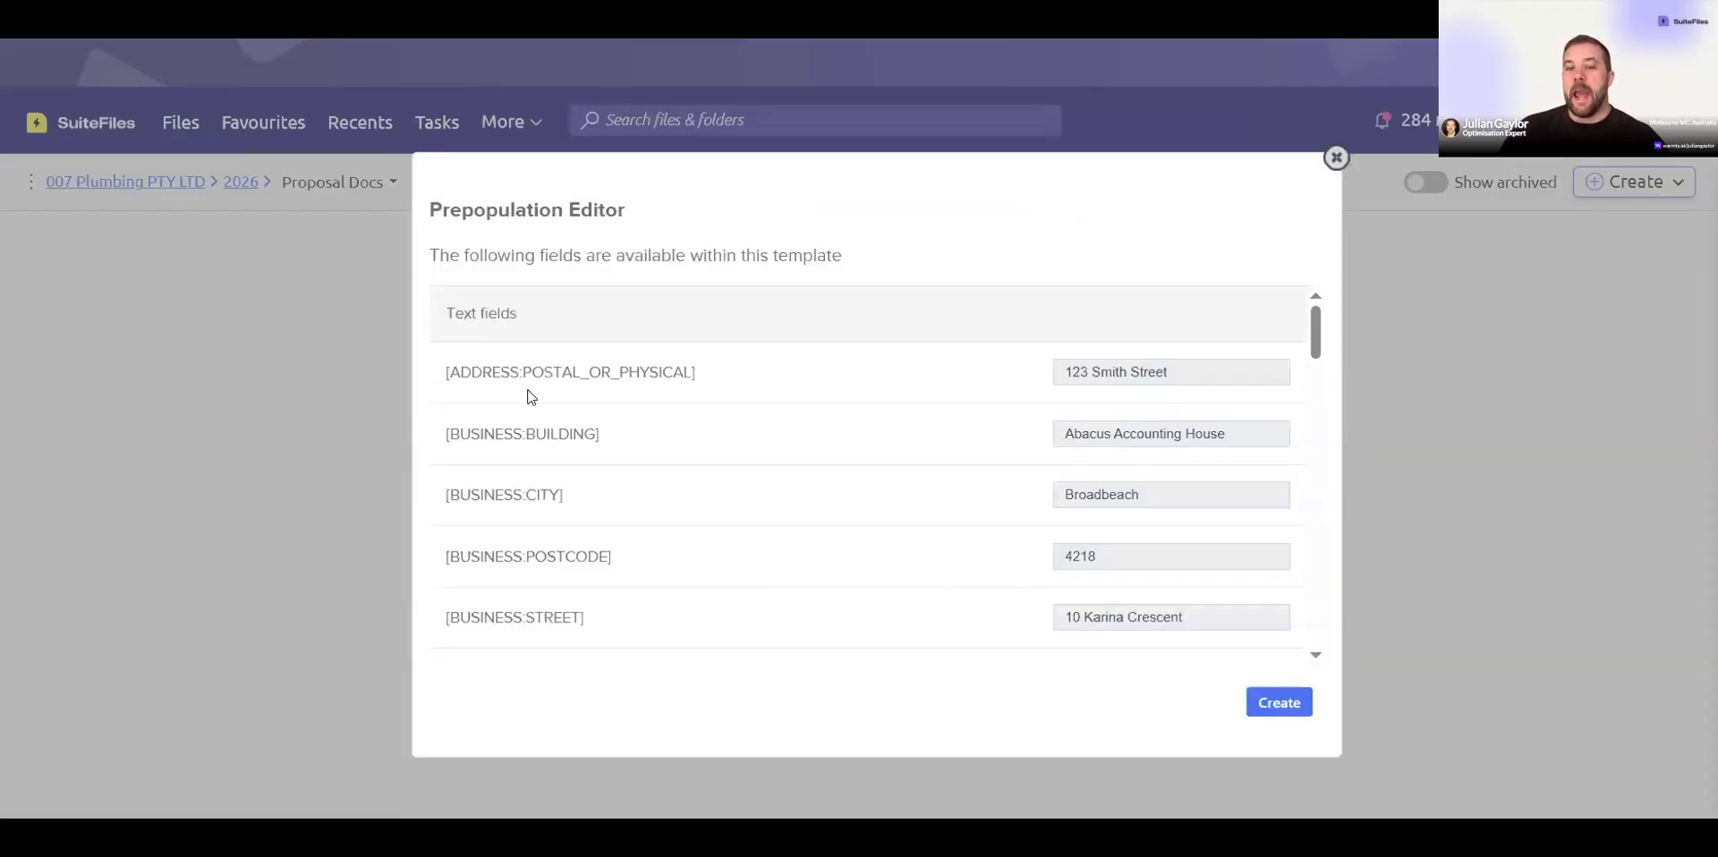
pyautogui.scroll(-1, 554, 591)
pyautogui.scroll(-5, 555, 591)
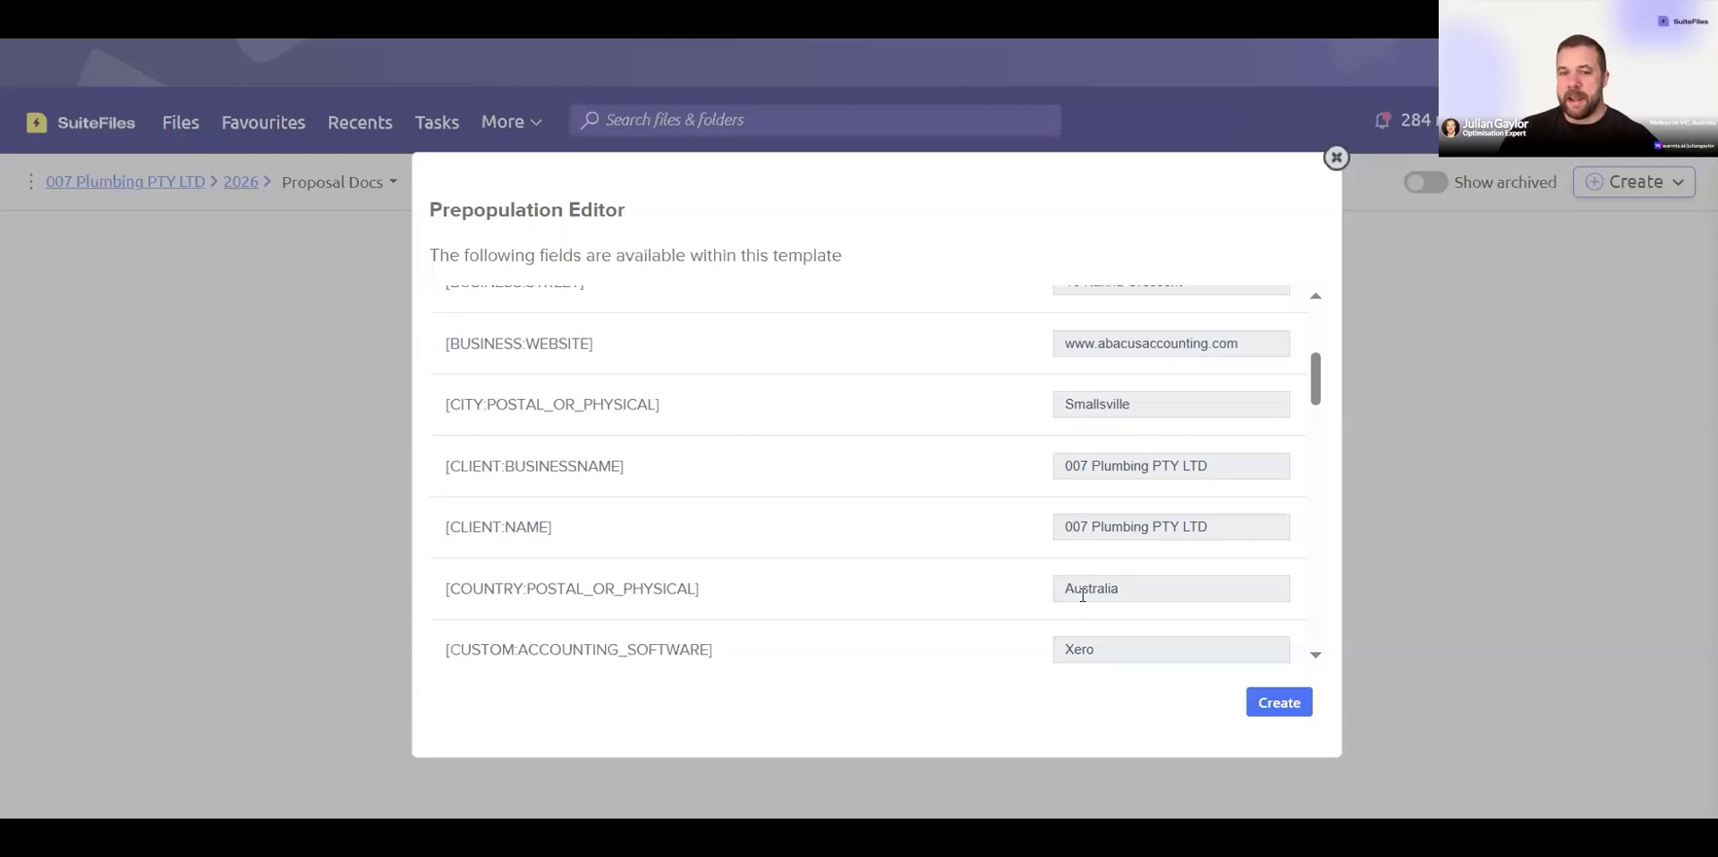
pyautogui.click(1253, 702)
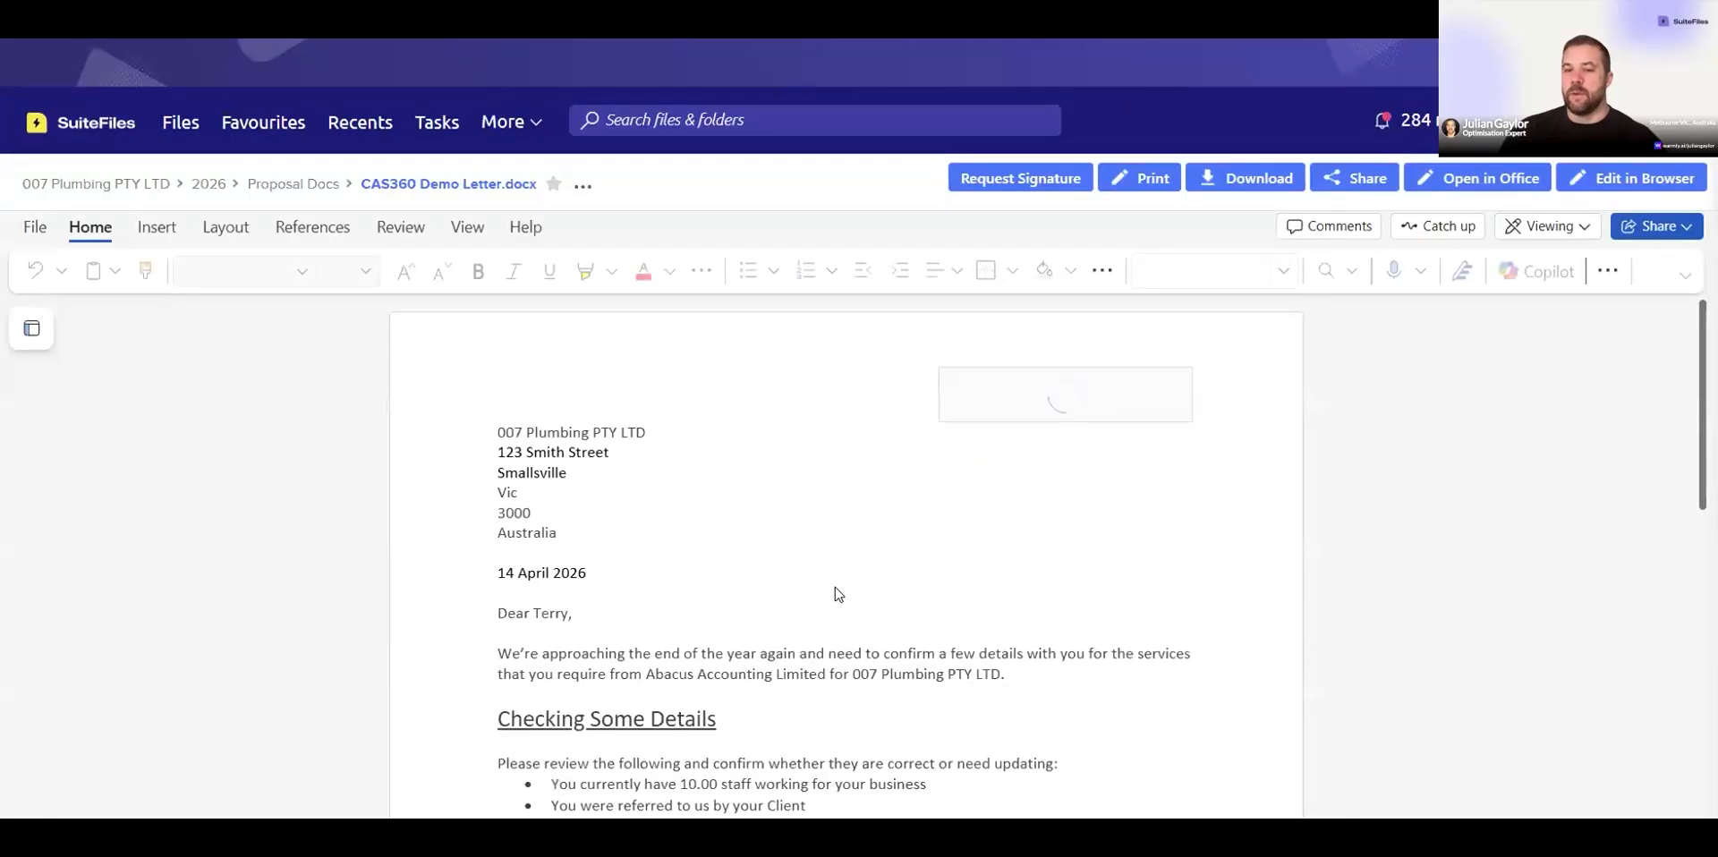
# Step: Scroll through the generated CAS360 Demo Letter to review its contents and confirmation signature section
pyautogui.scroll(-3, 748, 586)
pyautogui.scroll(-4, 748, 588)
pyautogui.scroll(-2, 747, 590)
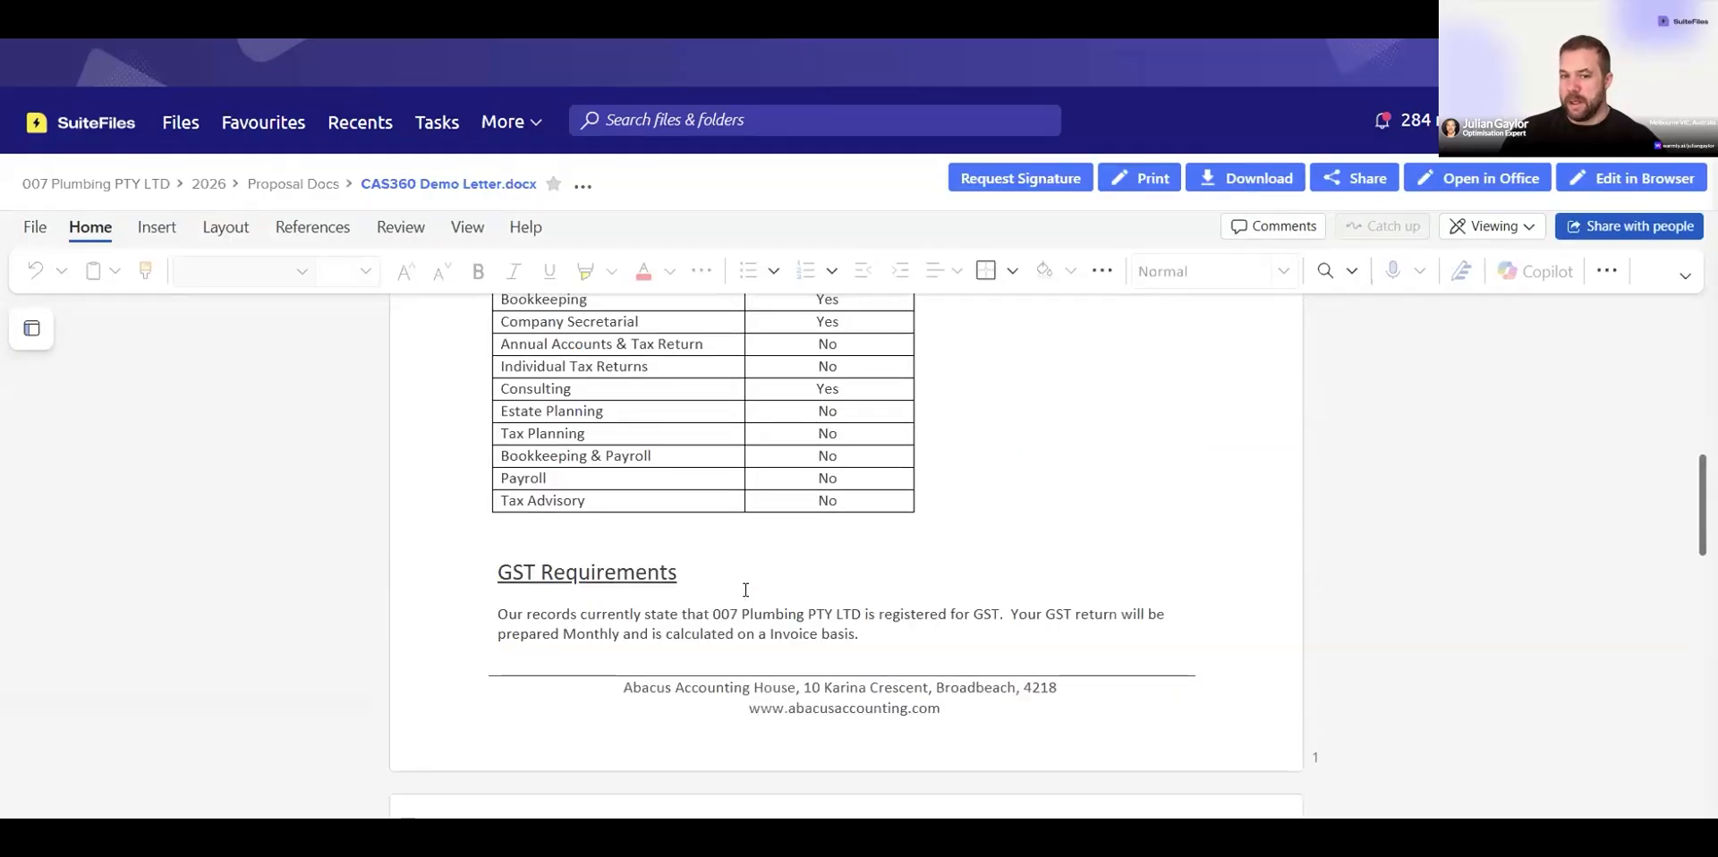
pyautogui.scroll(-8, 745, 590)
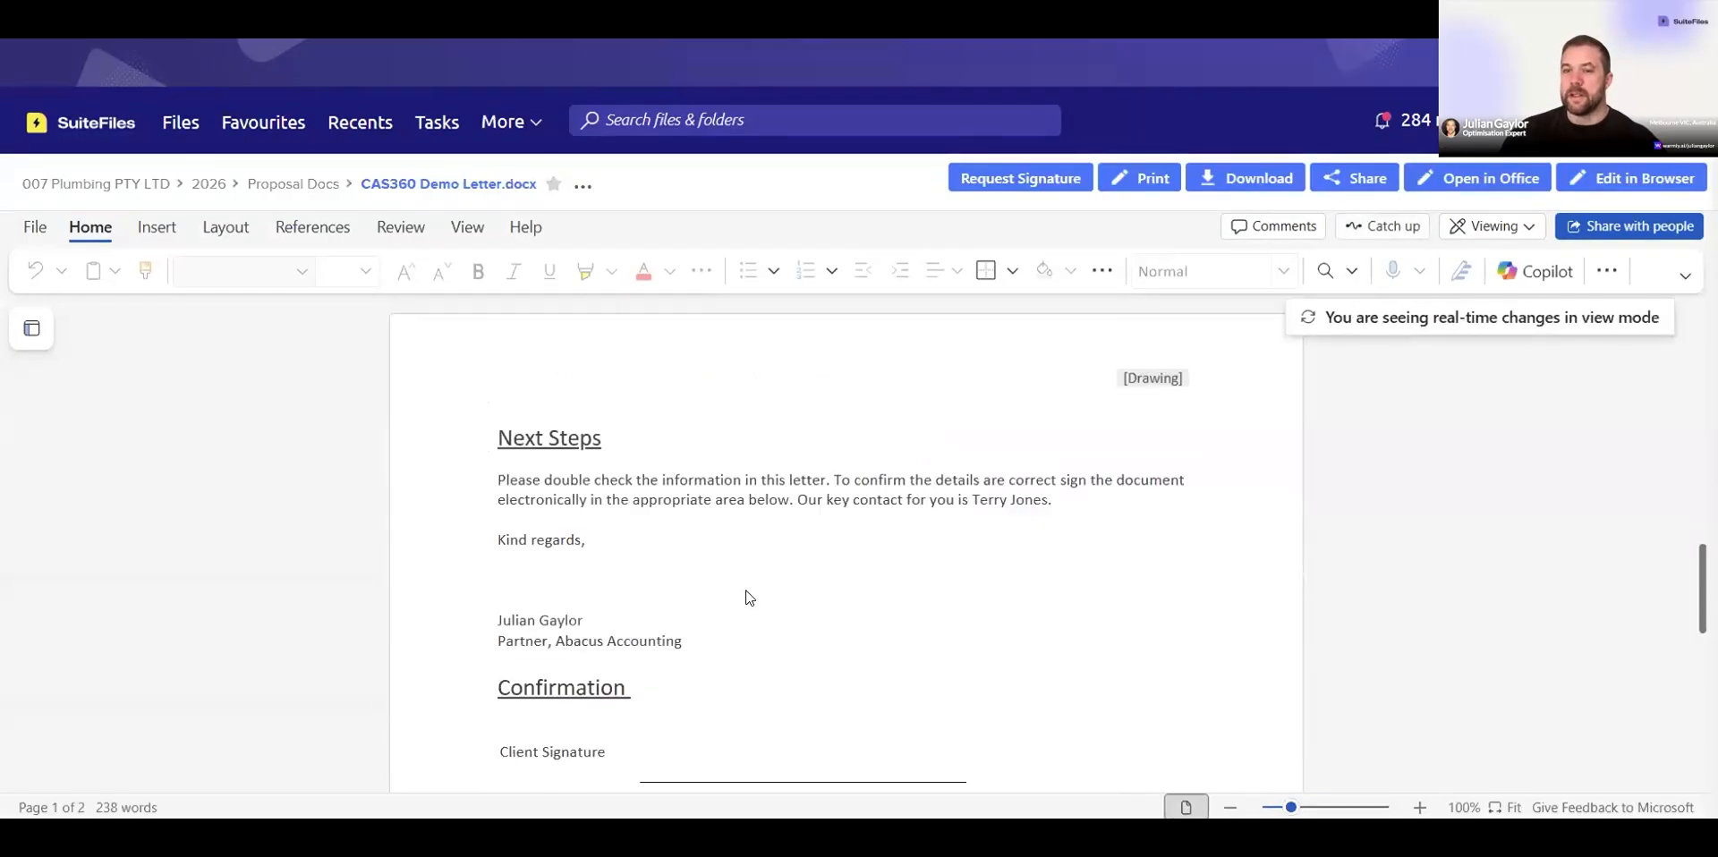
pyautogui.scroll(-1, 745, 590)
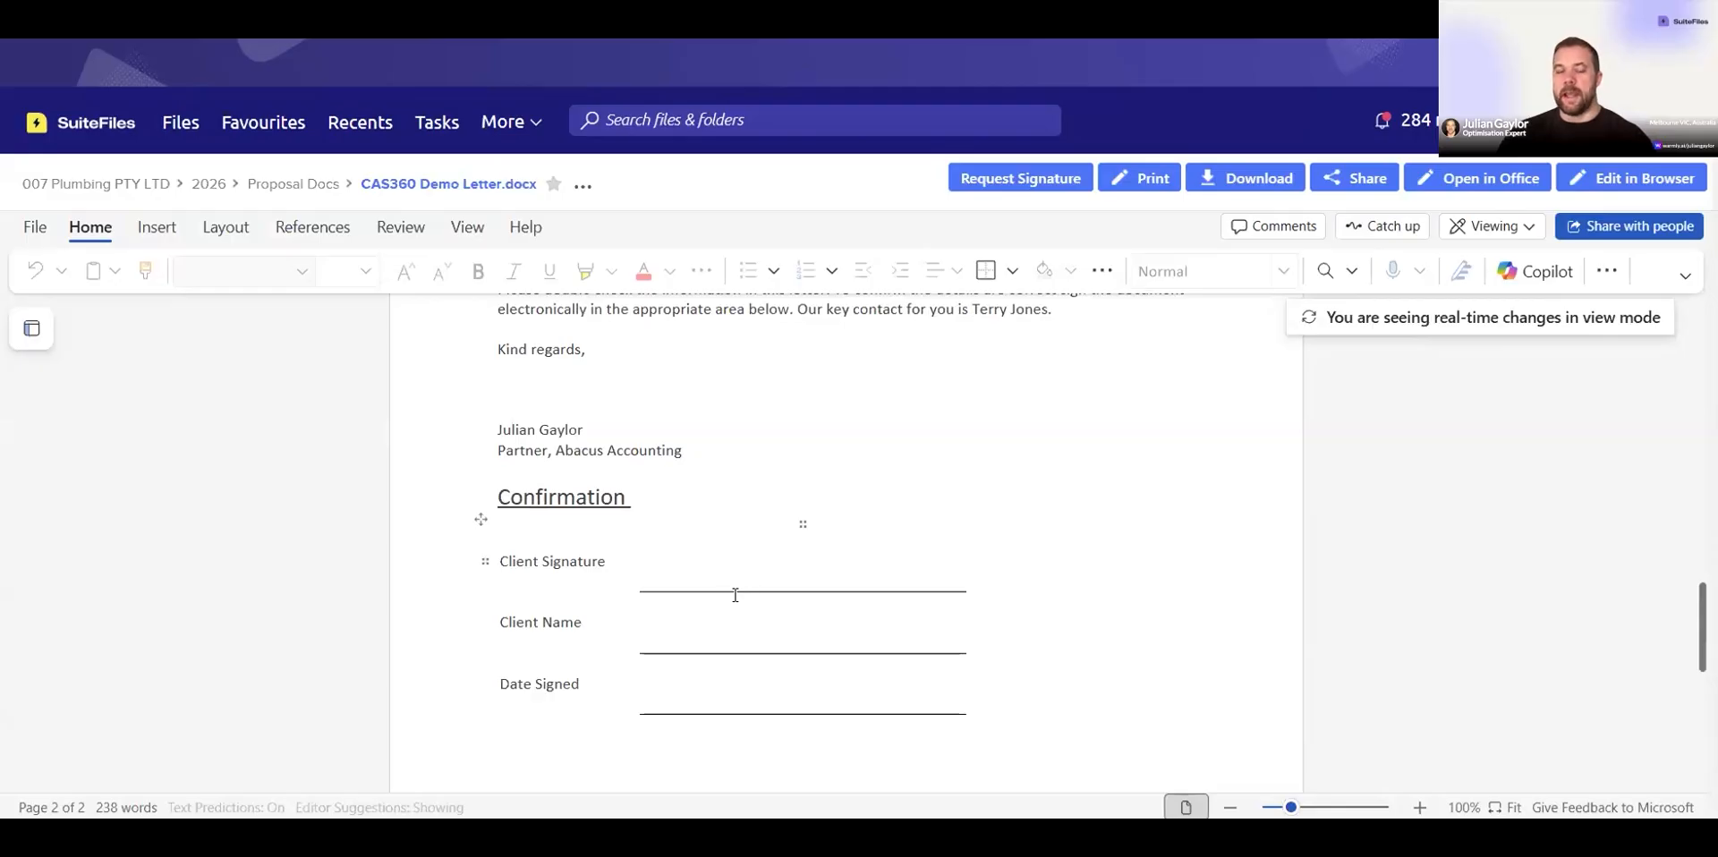
pyautogui.scroll(-5, 724, 615)
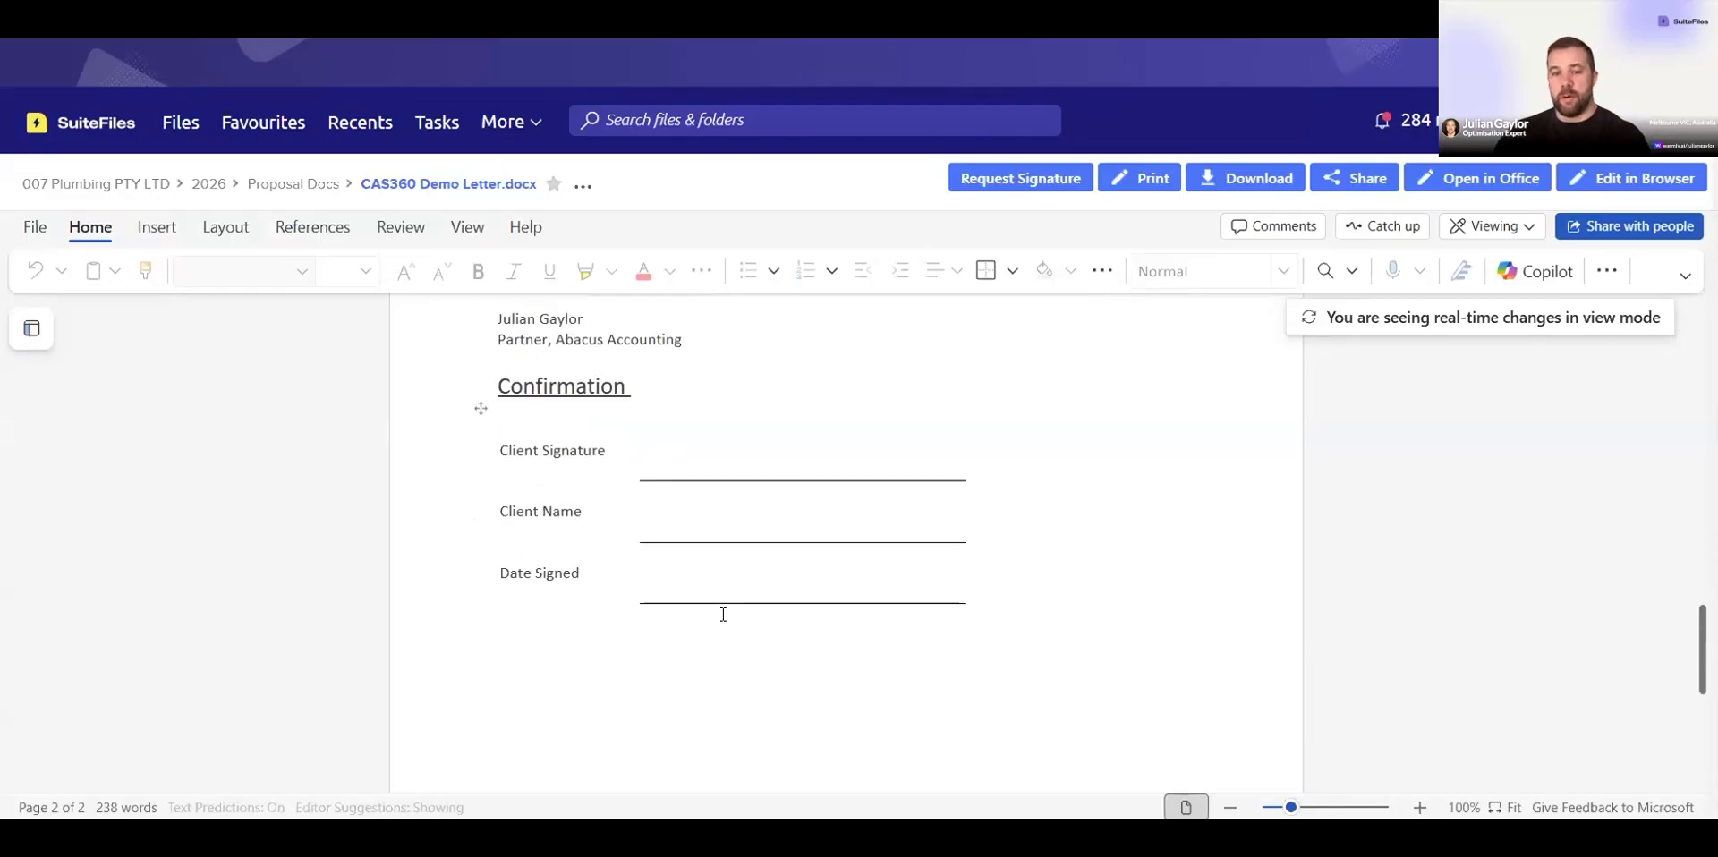
pyautogui.scroll(7, 723, 614)
pyautogui.scroll(3, 723, 615)
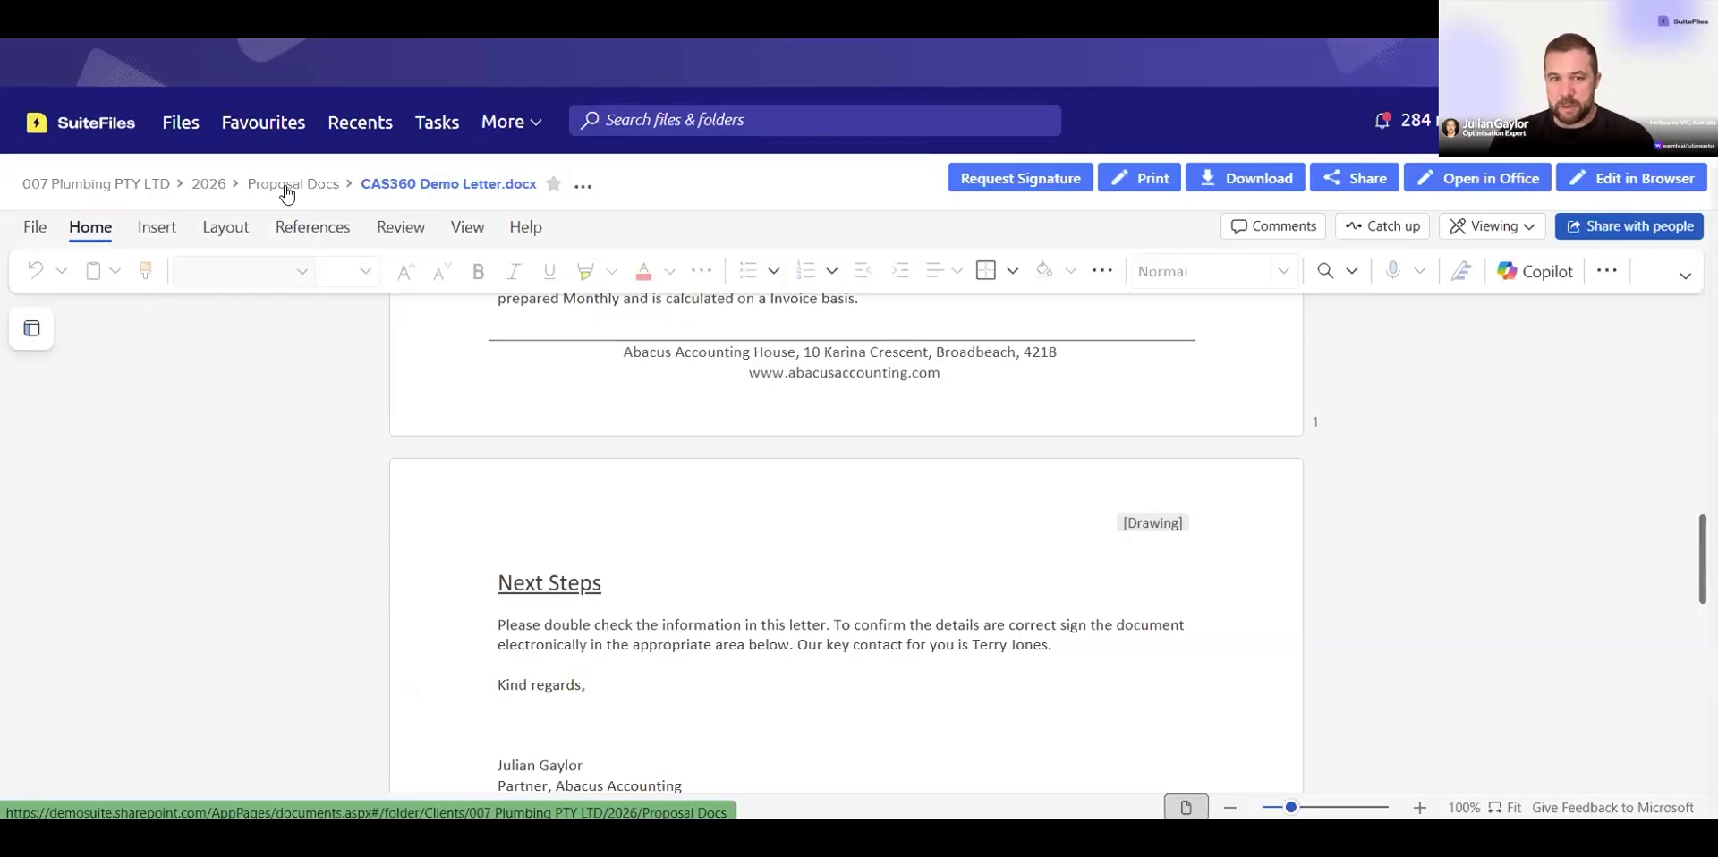
# Step: Upload 2024 BANK STATEMENTS.pdf to the Payslips folder through the client portal, then refresh that folder in SuiteFiles
pyautogui.click(221, 184)
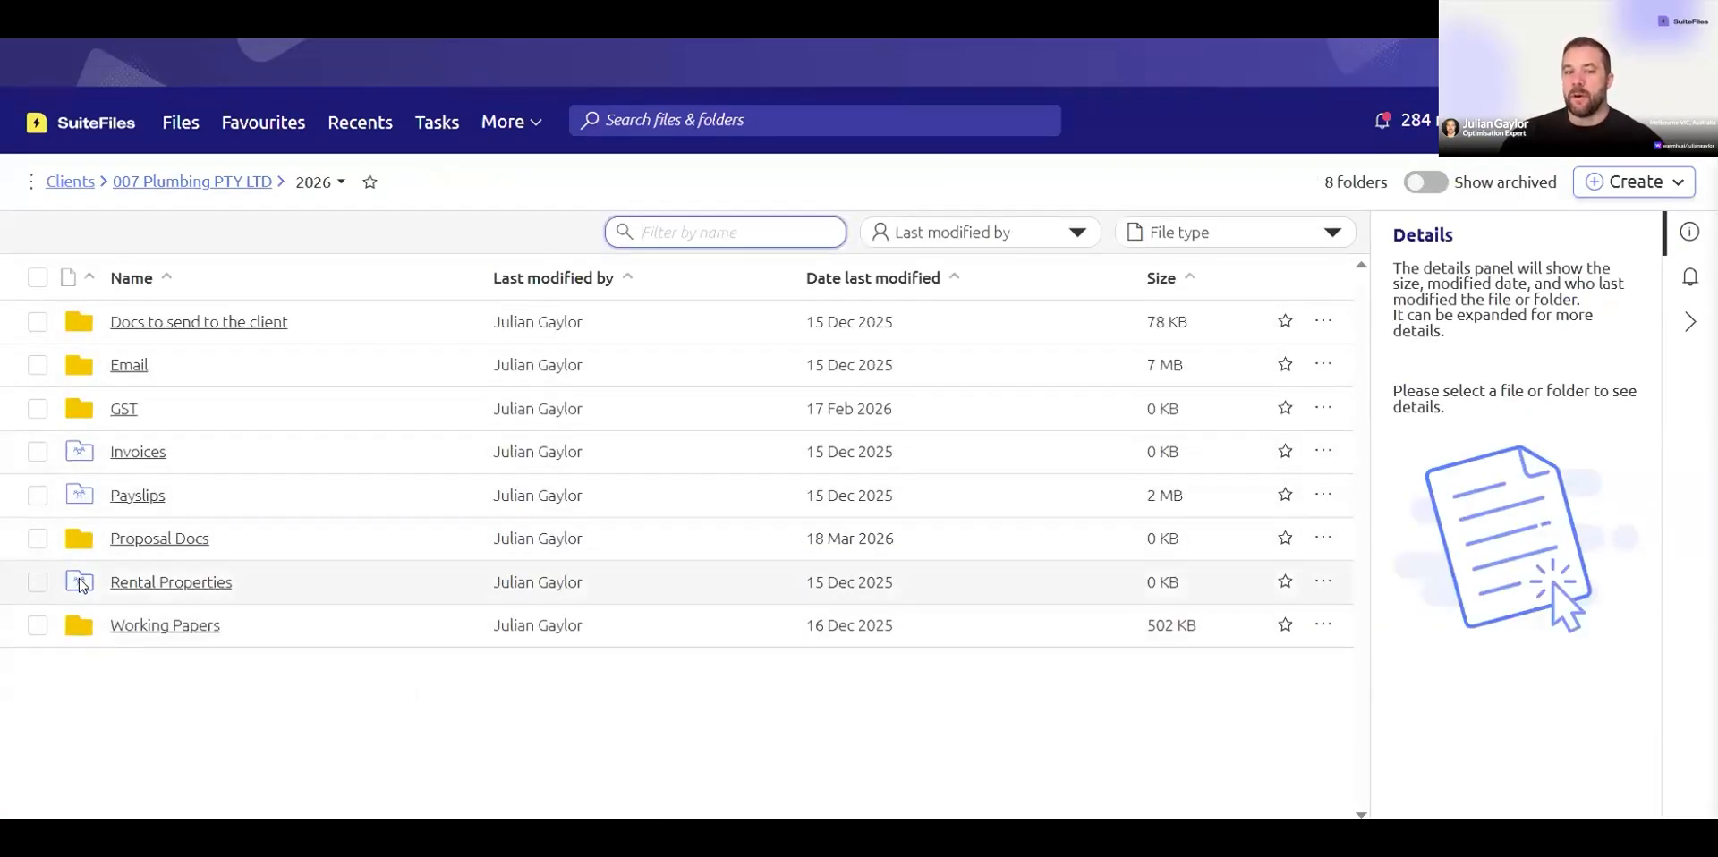
pyautogui.click(139, 497)
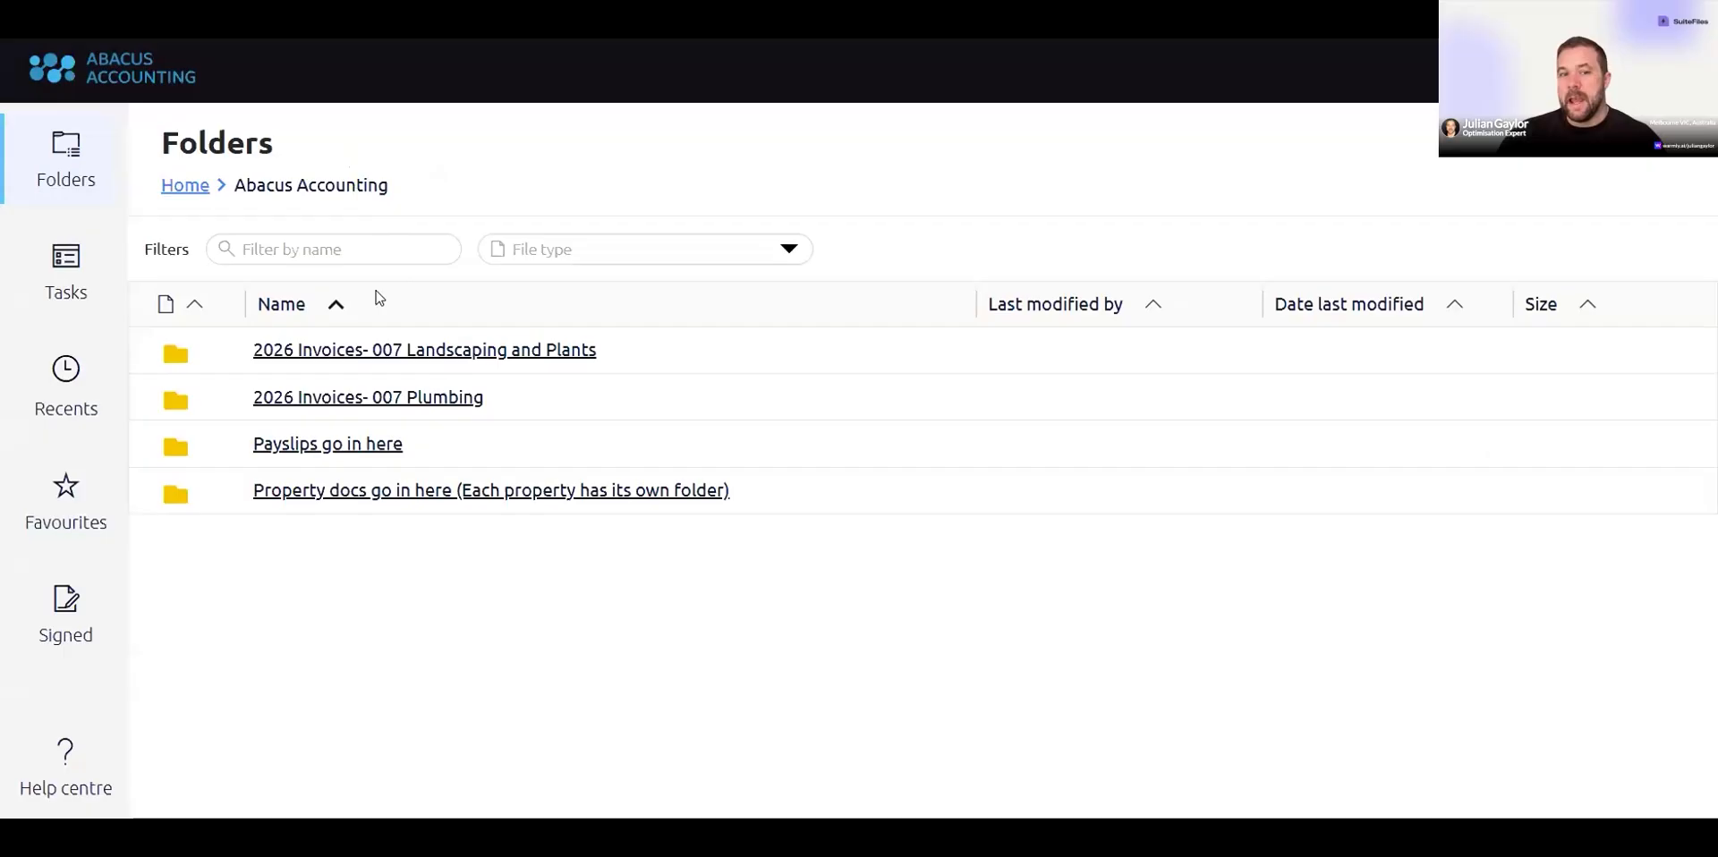
pyautogui.click(331, 444)
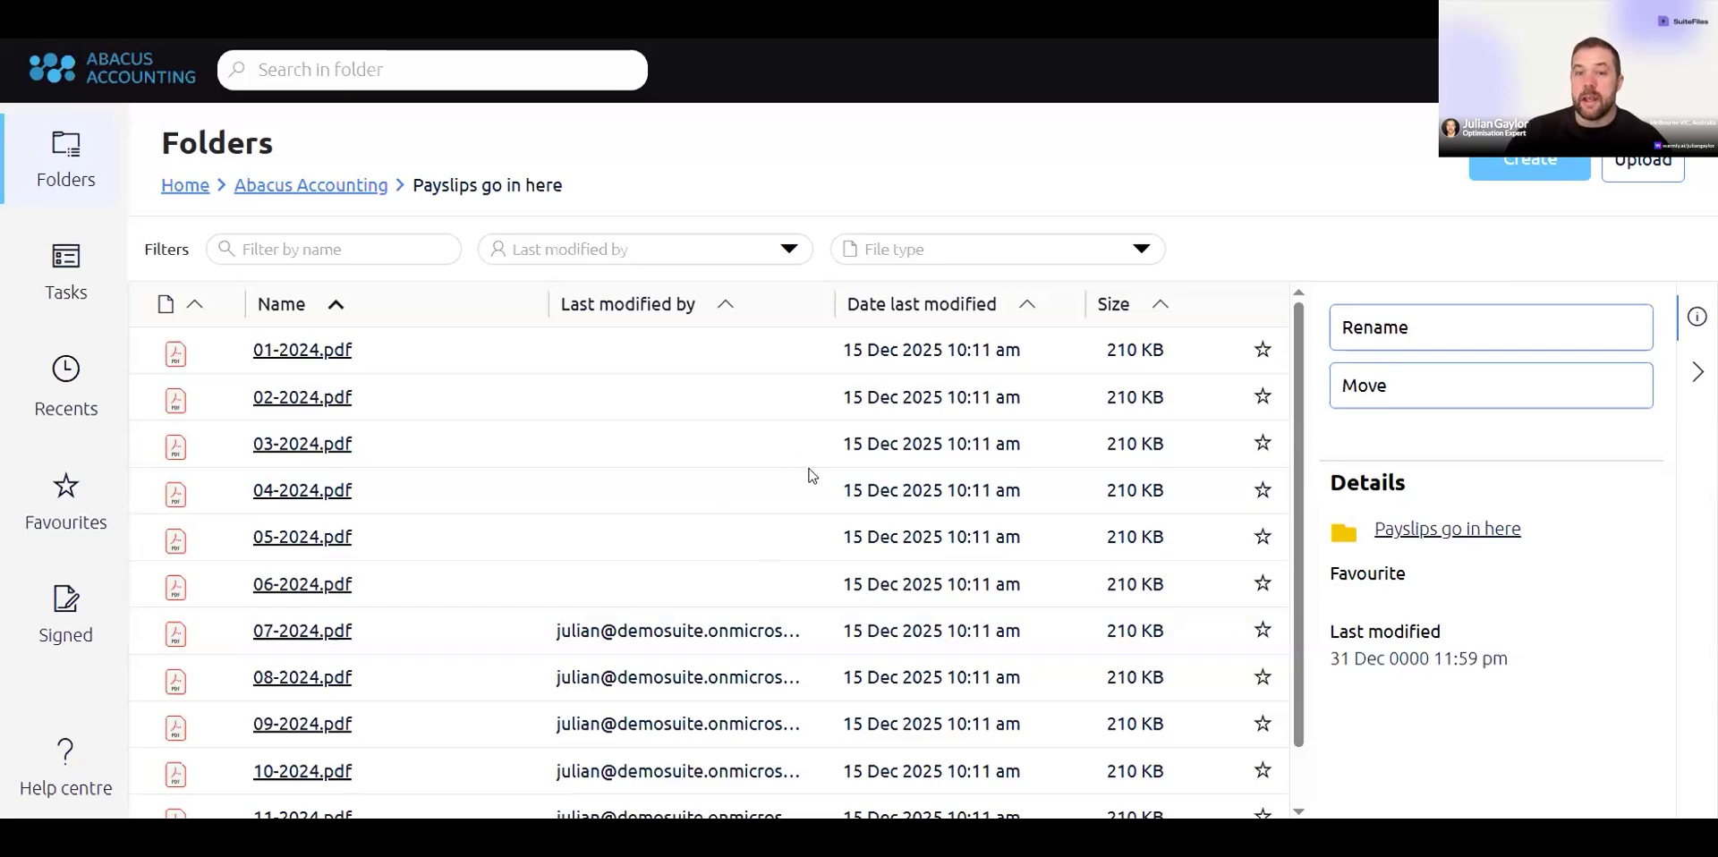
pyautogui.doubleClick(895, 260)
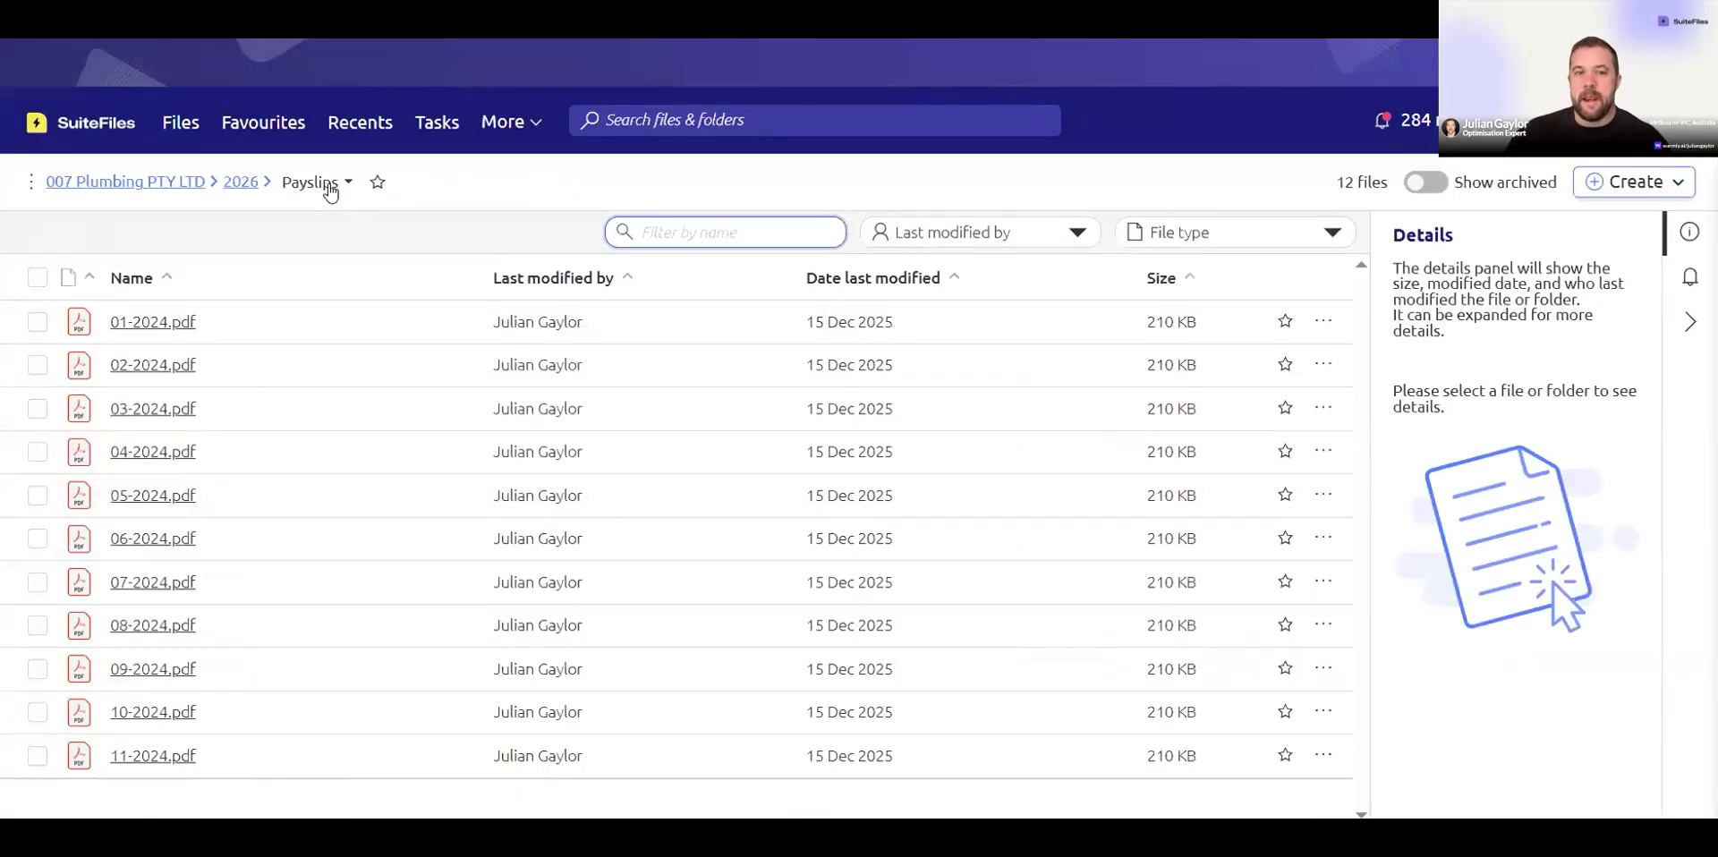
pyautogui.click(336, 183)
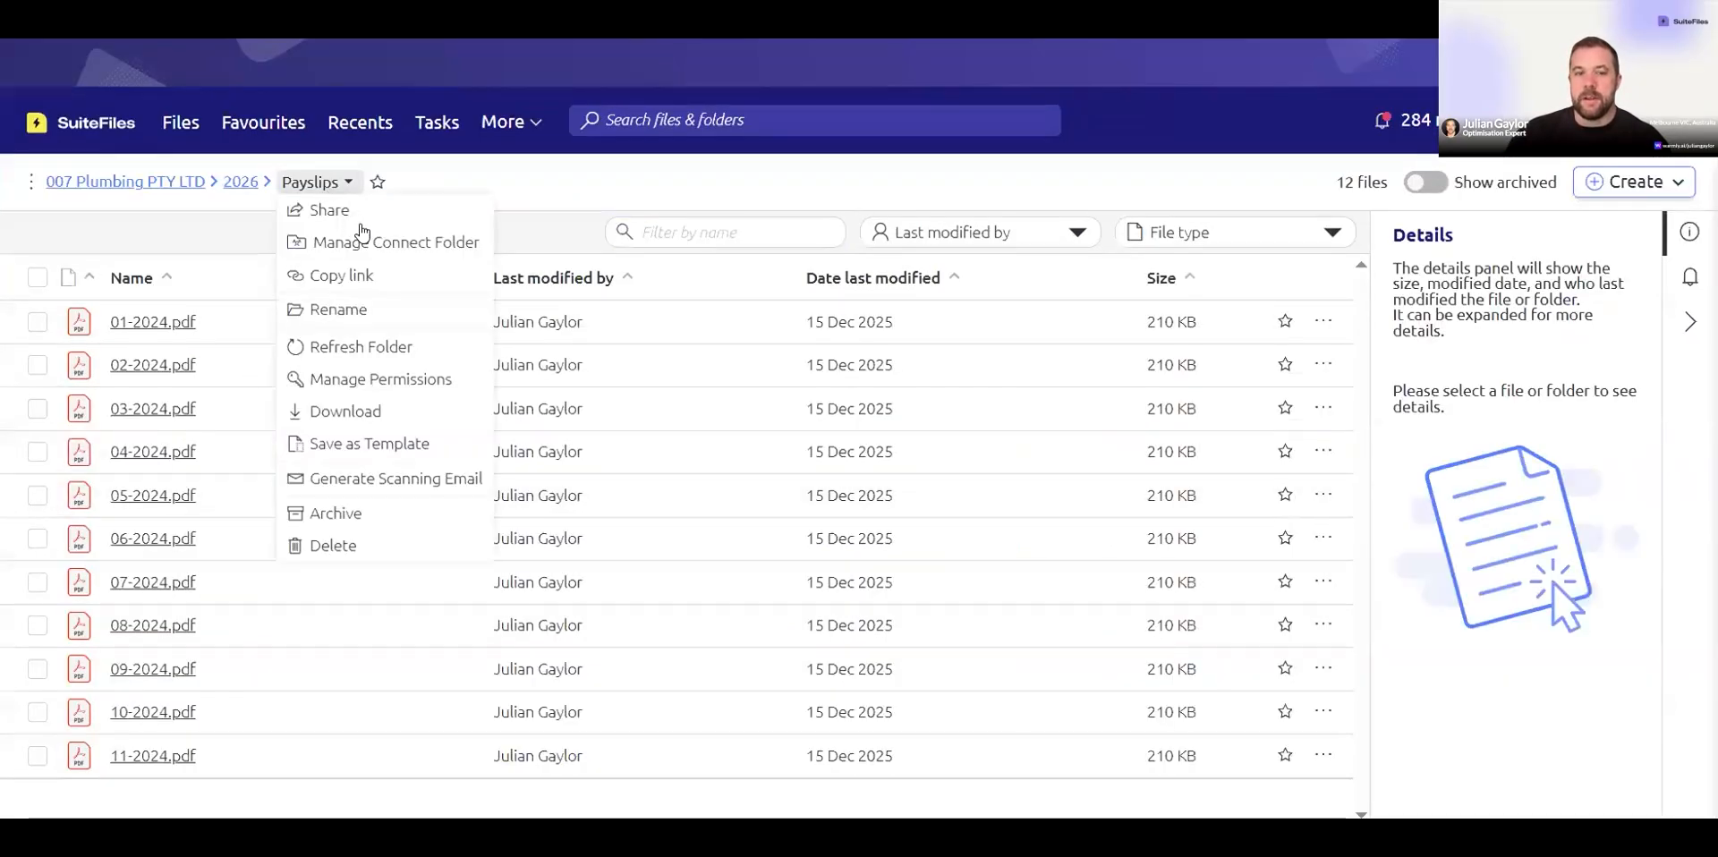
pyautogui.click(434, 347)
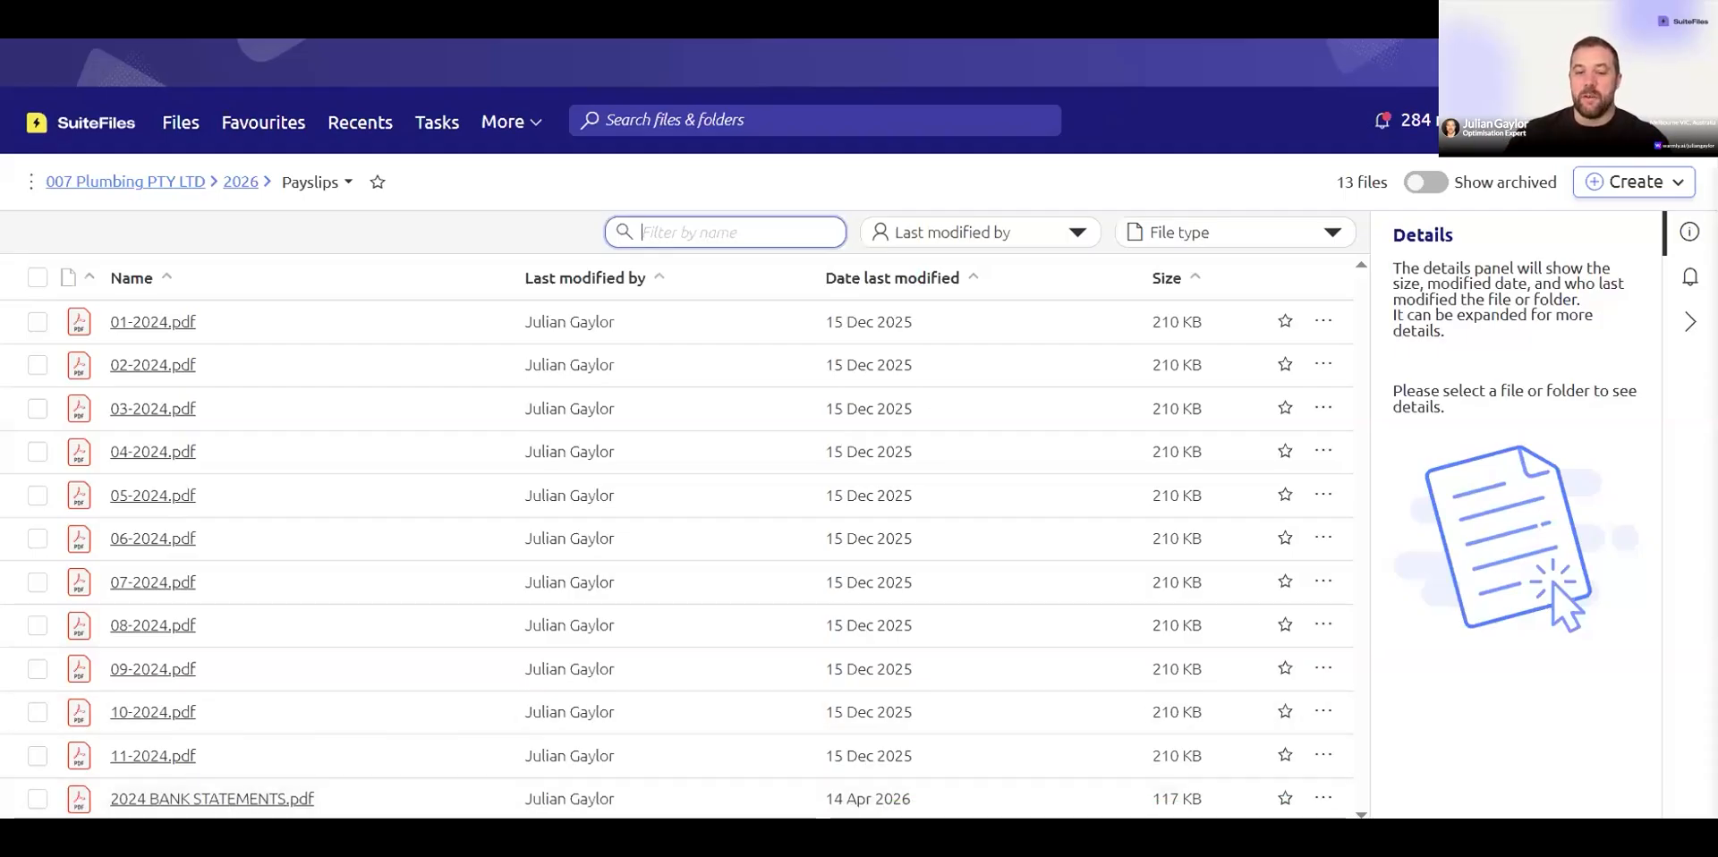
# Step: Switch to Outlook and browse the SuiteFiles sidebar to 007 Plumbing PTY LTD's 2026 Payslips folder
pyautogui.hotkey('alt', 'Tab')
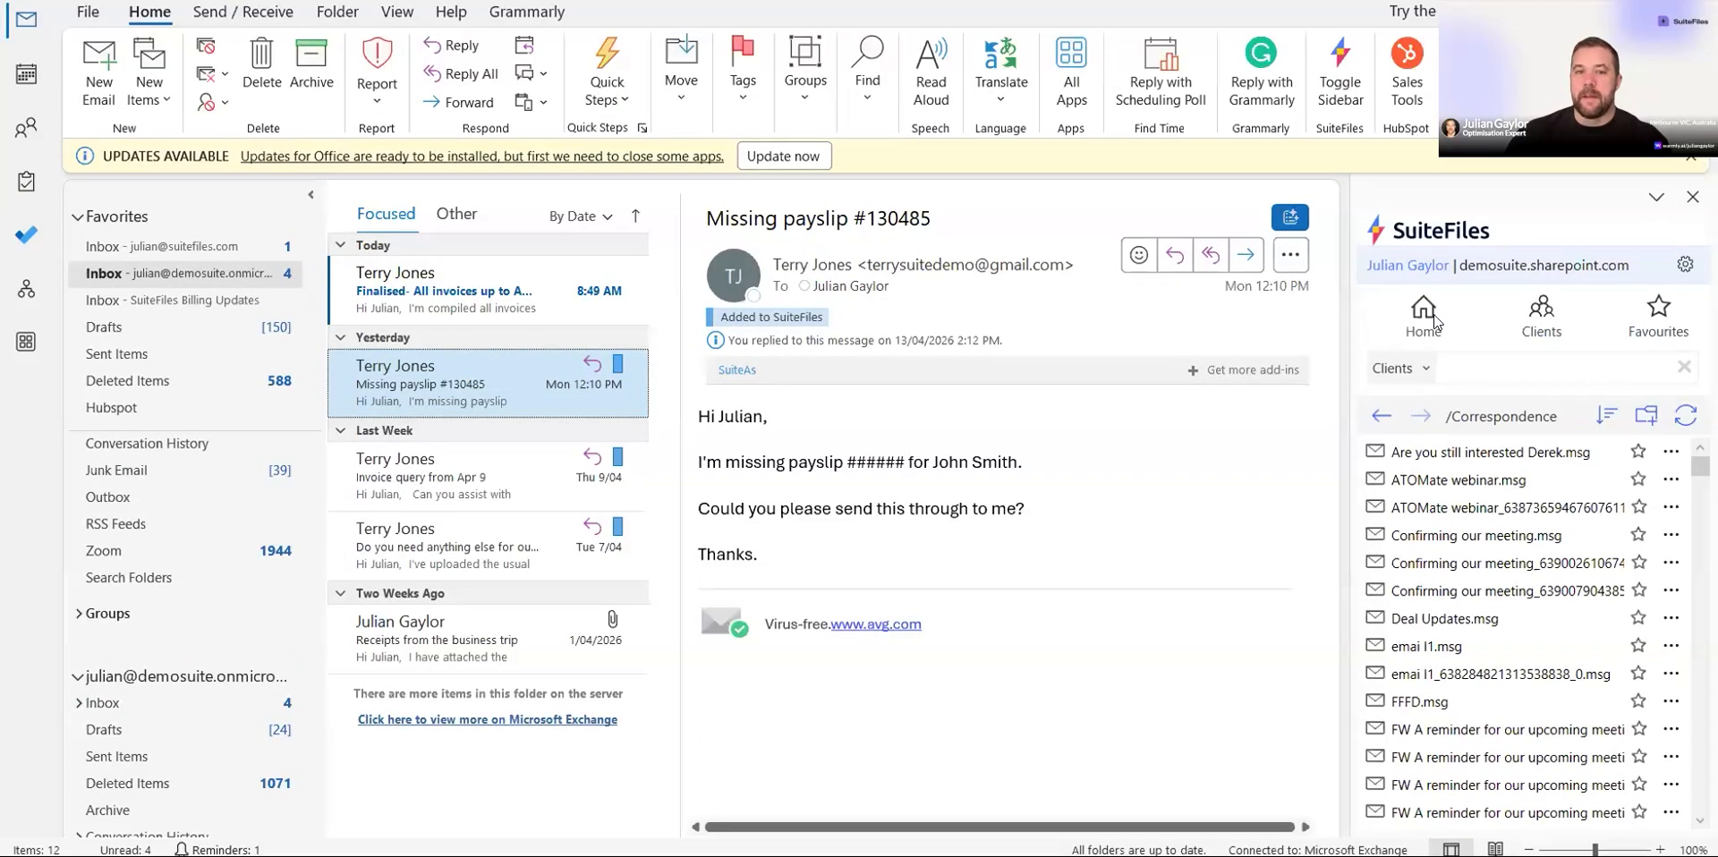
pyautogui.click(1430, 279)
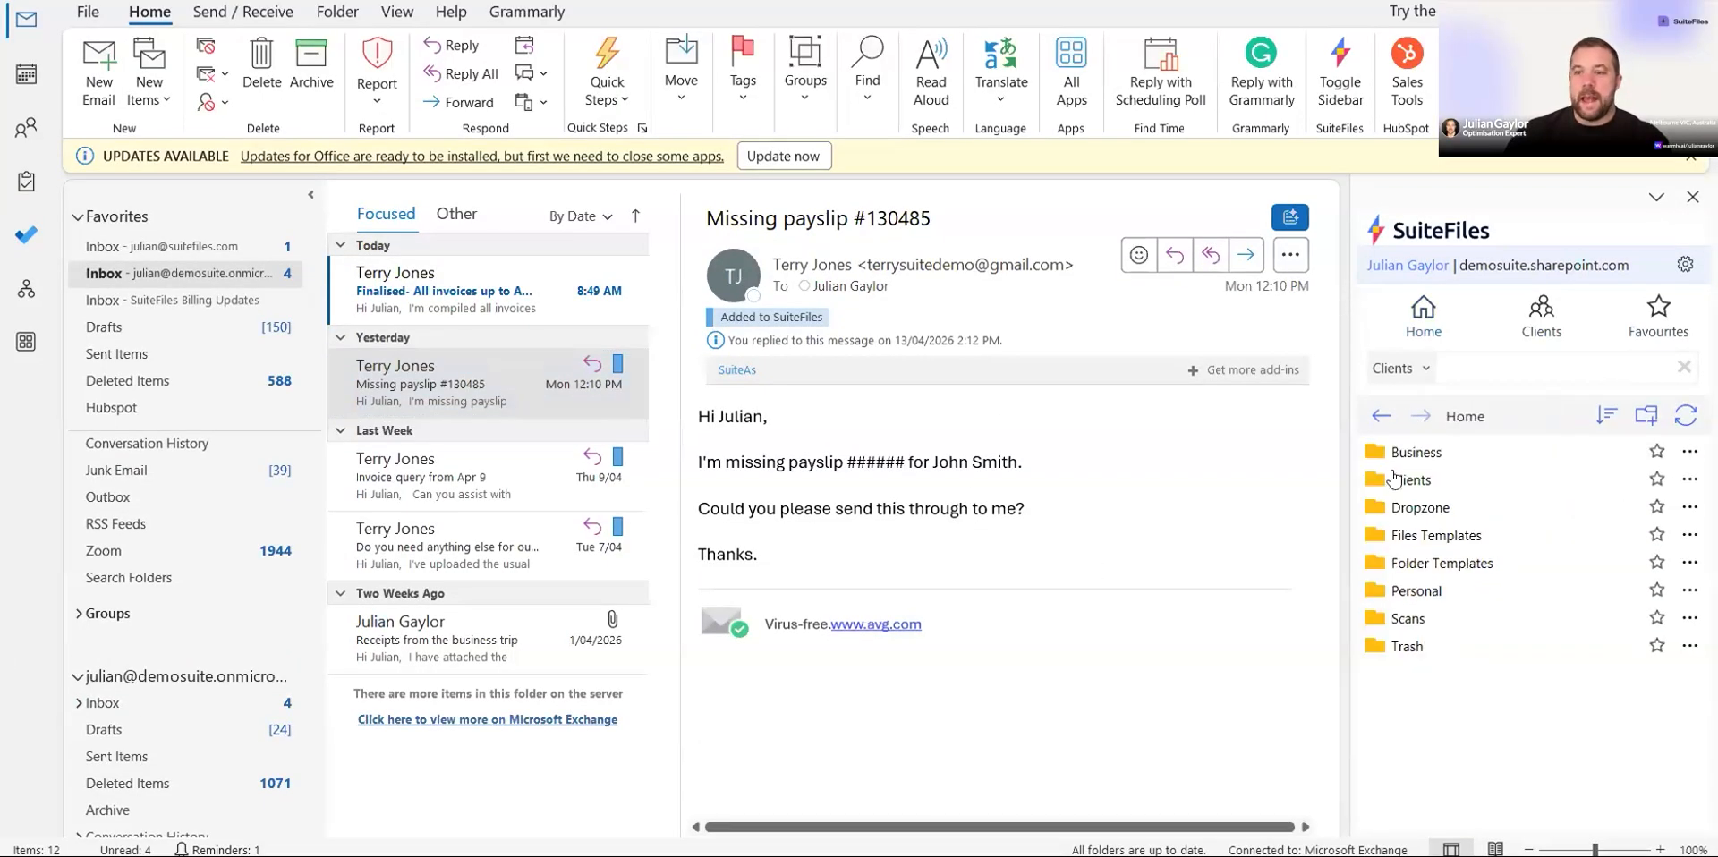
pyautogui.click(1424, 481)
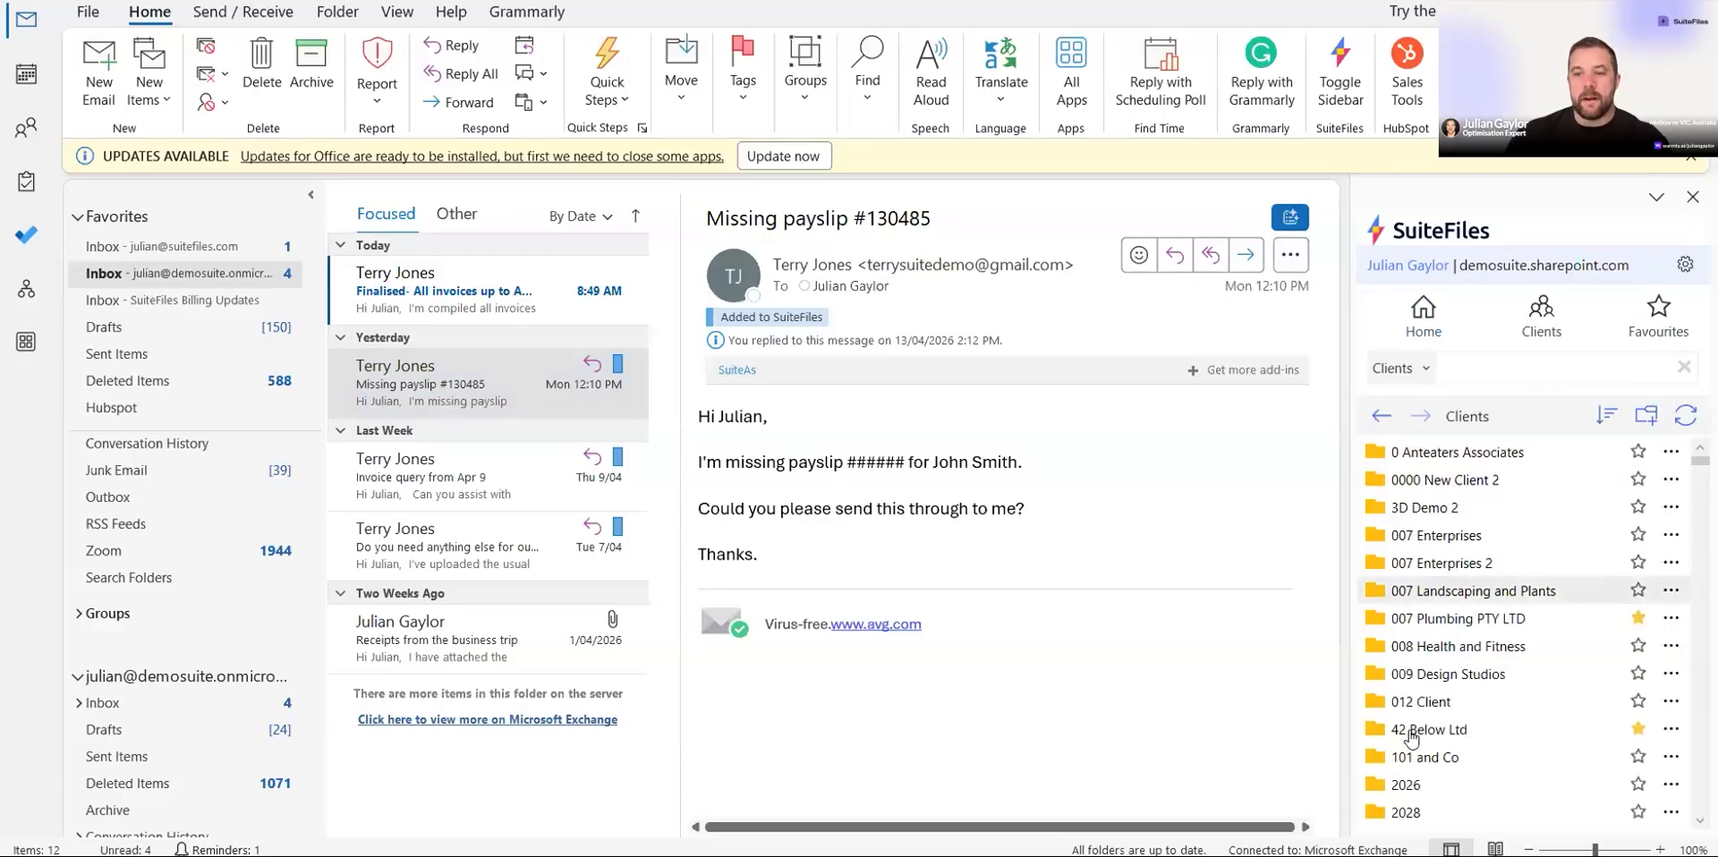
pyautogui.click(1452, 622)
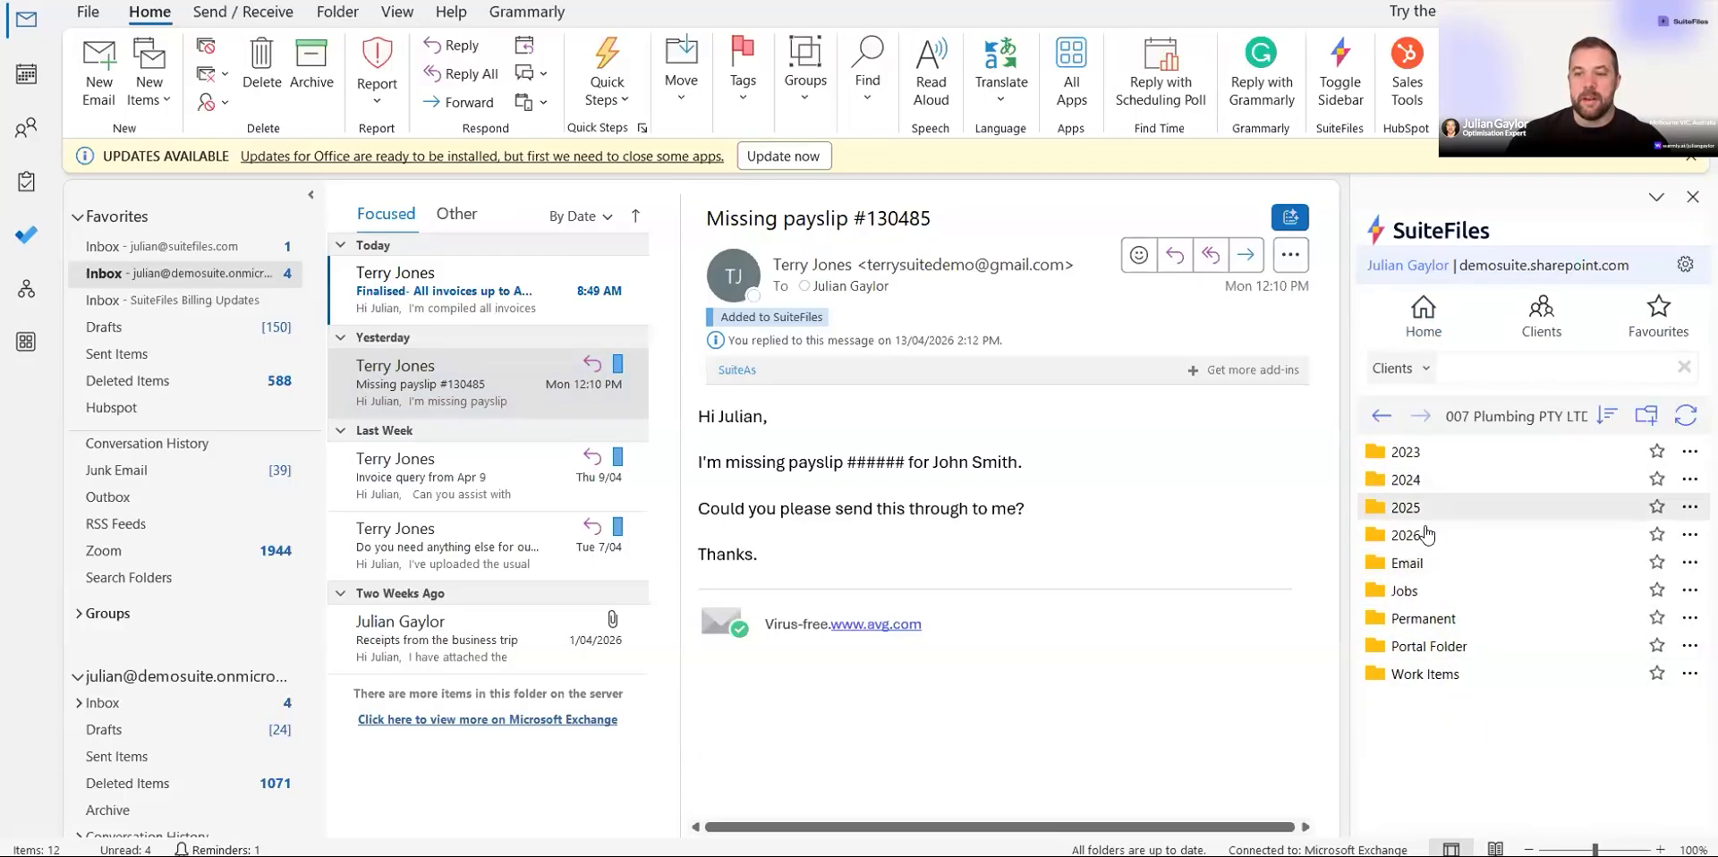
pyautogui.click(1511, 480)
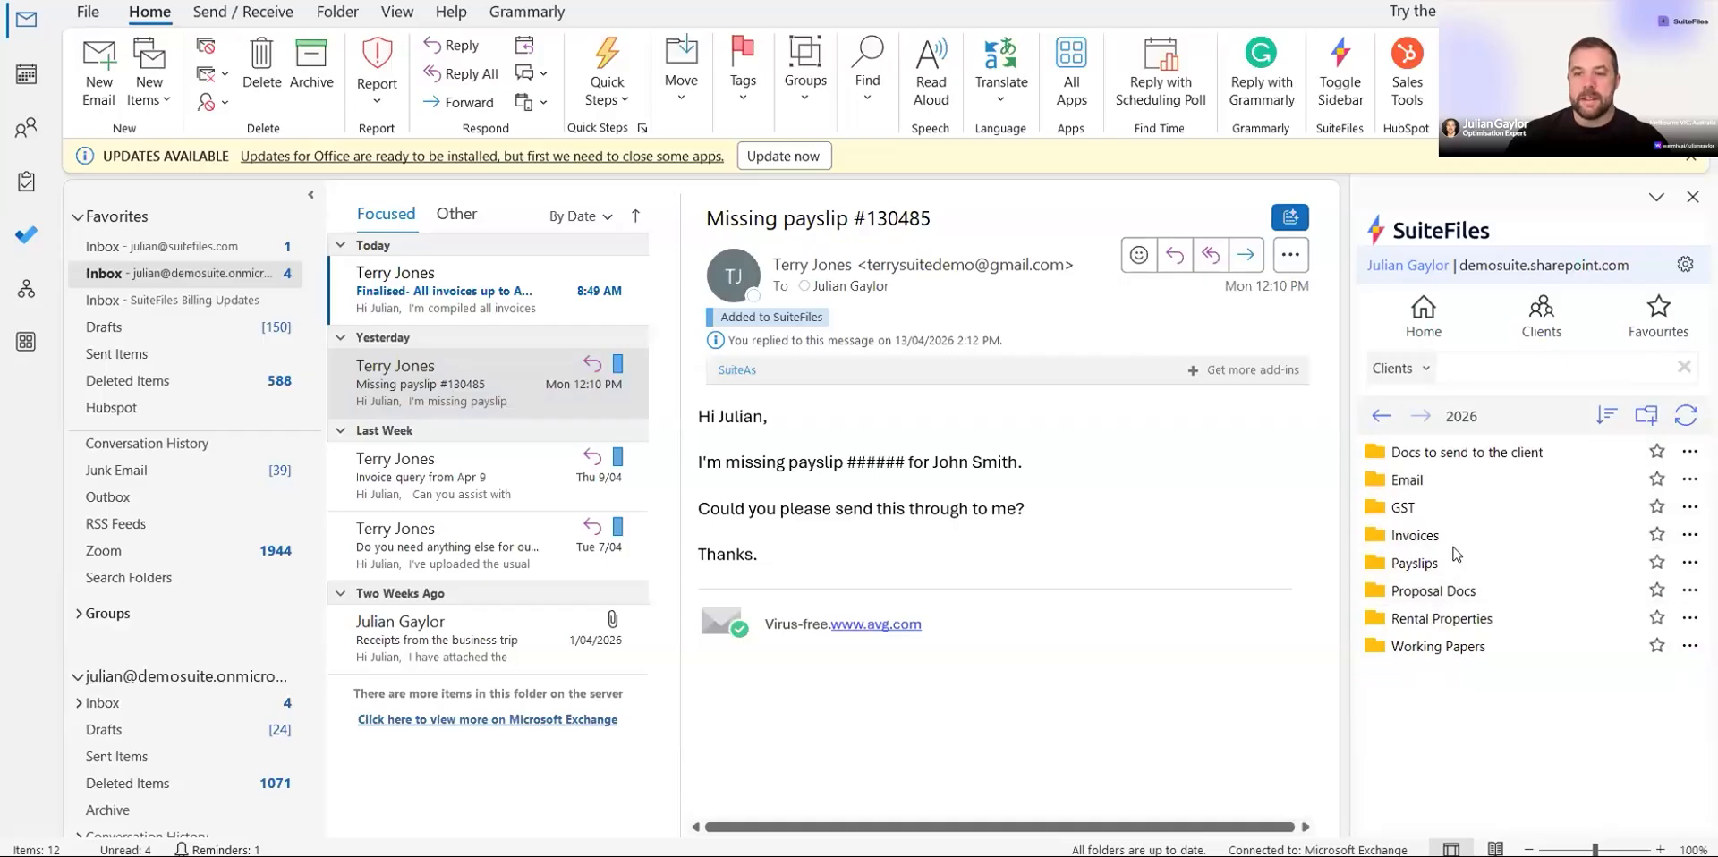
pyautogui.click(1432, 564)
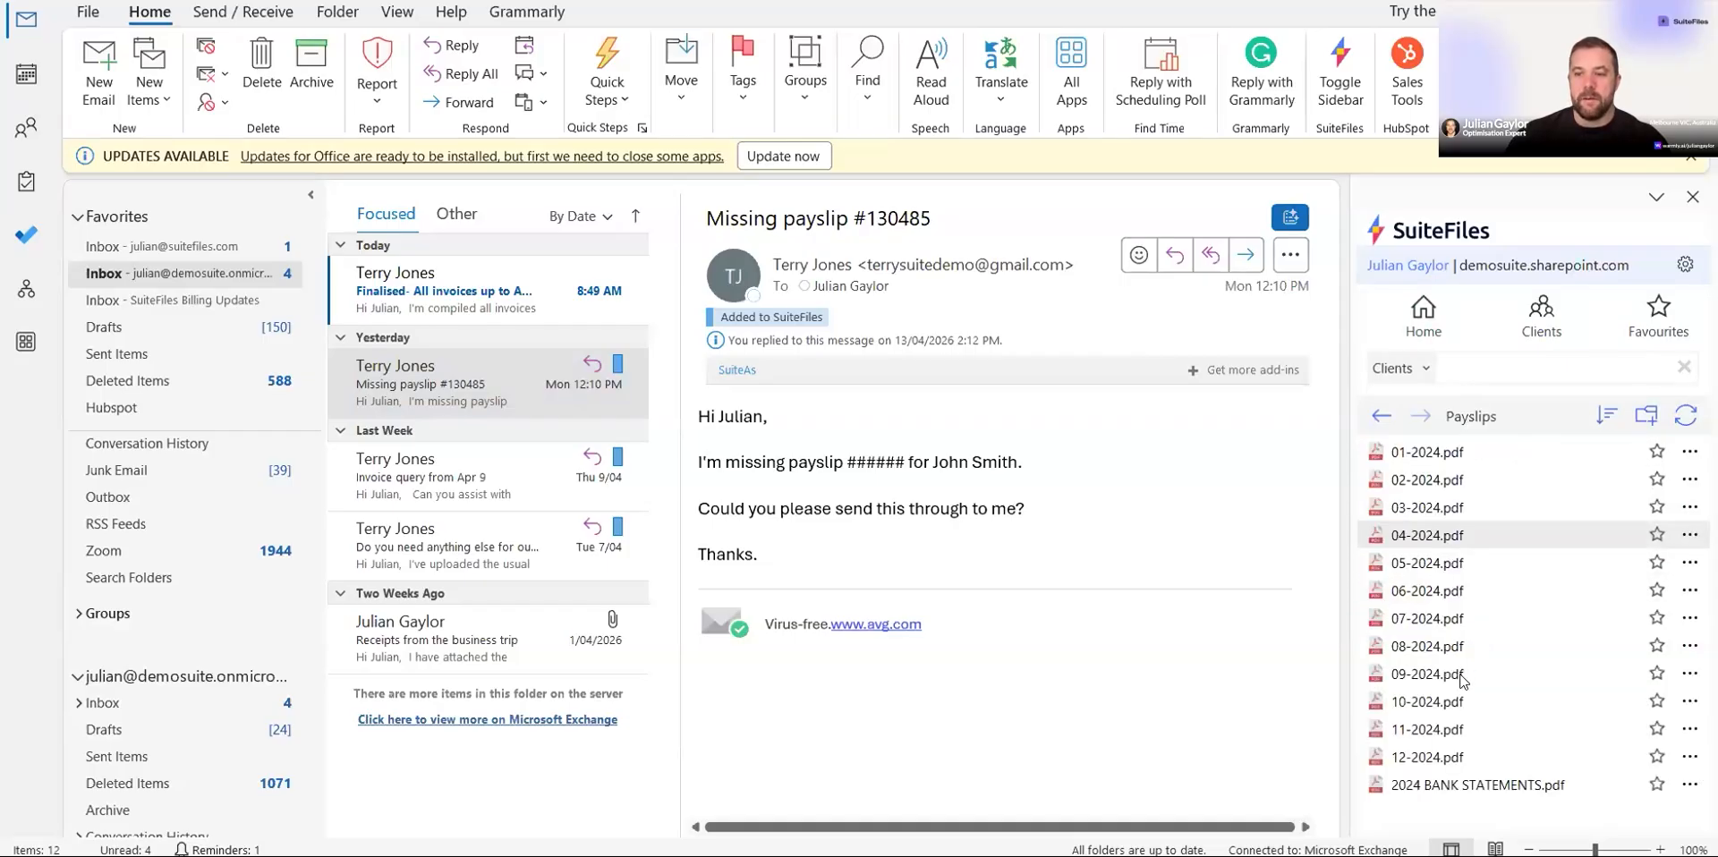
# Step: File the 'Finalised- All invoices up to Apr 14' email into the client's 2026 Email folder from the sidebar
pyautogui.click(1382, 417)
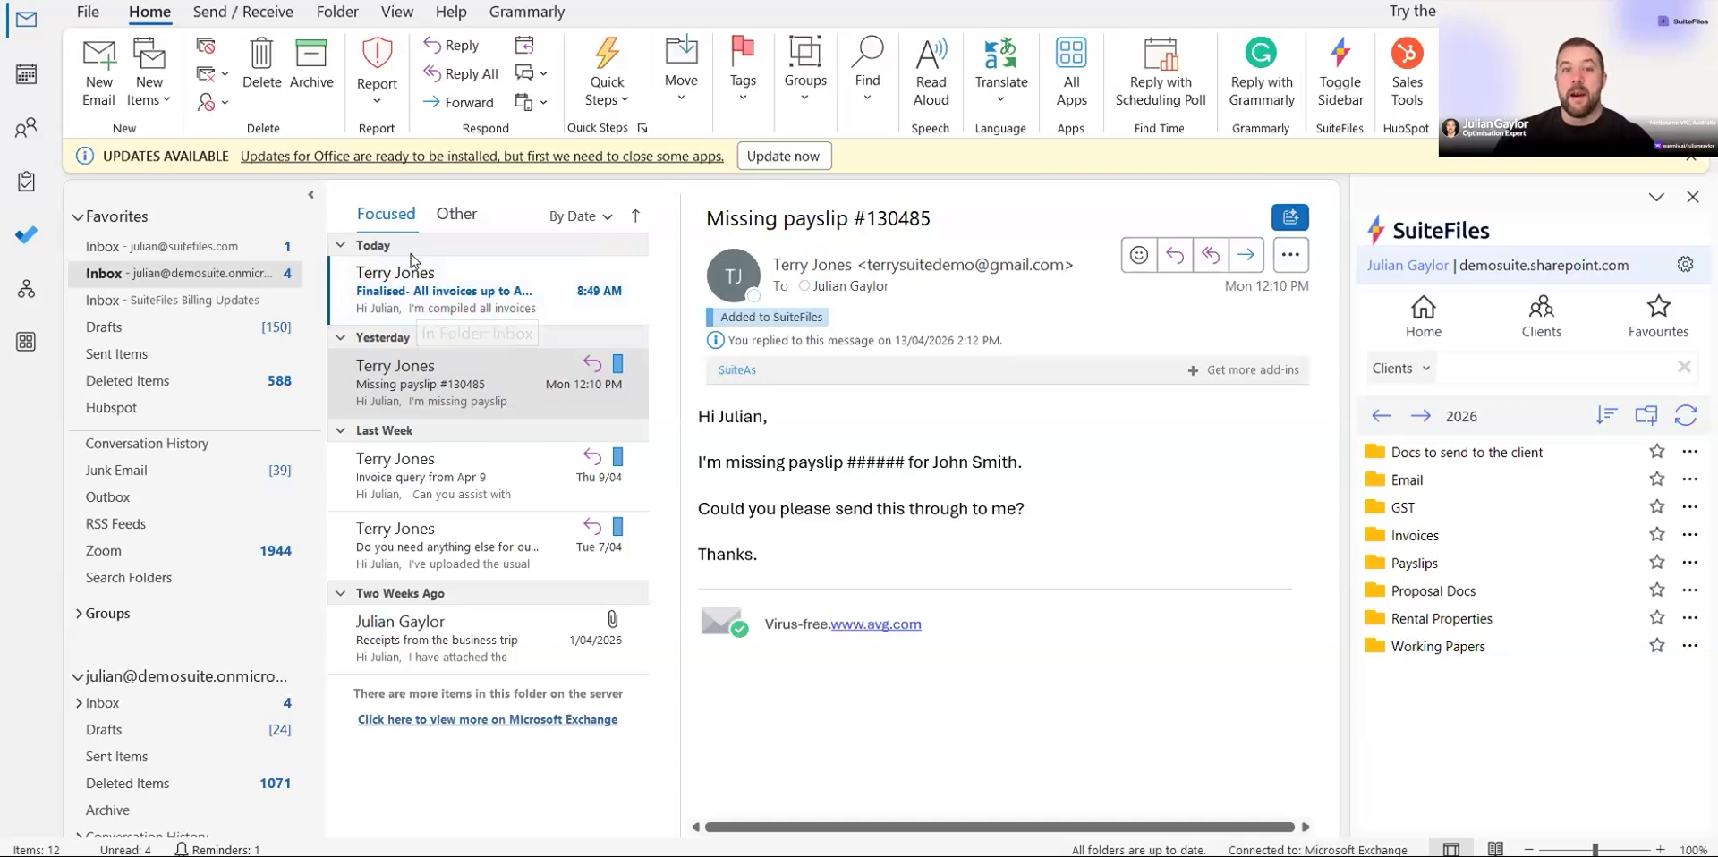
pyautogui.moveTo(401, 285); pyautogui.dragTo(1394, 481)
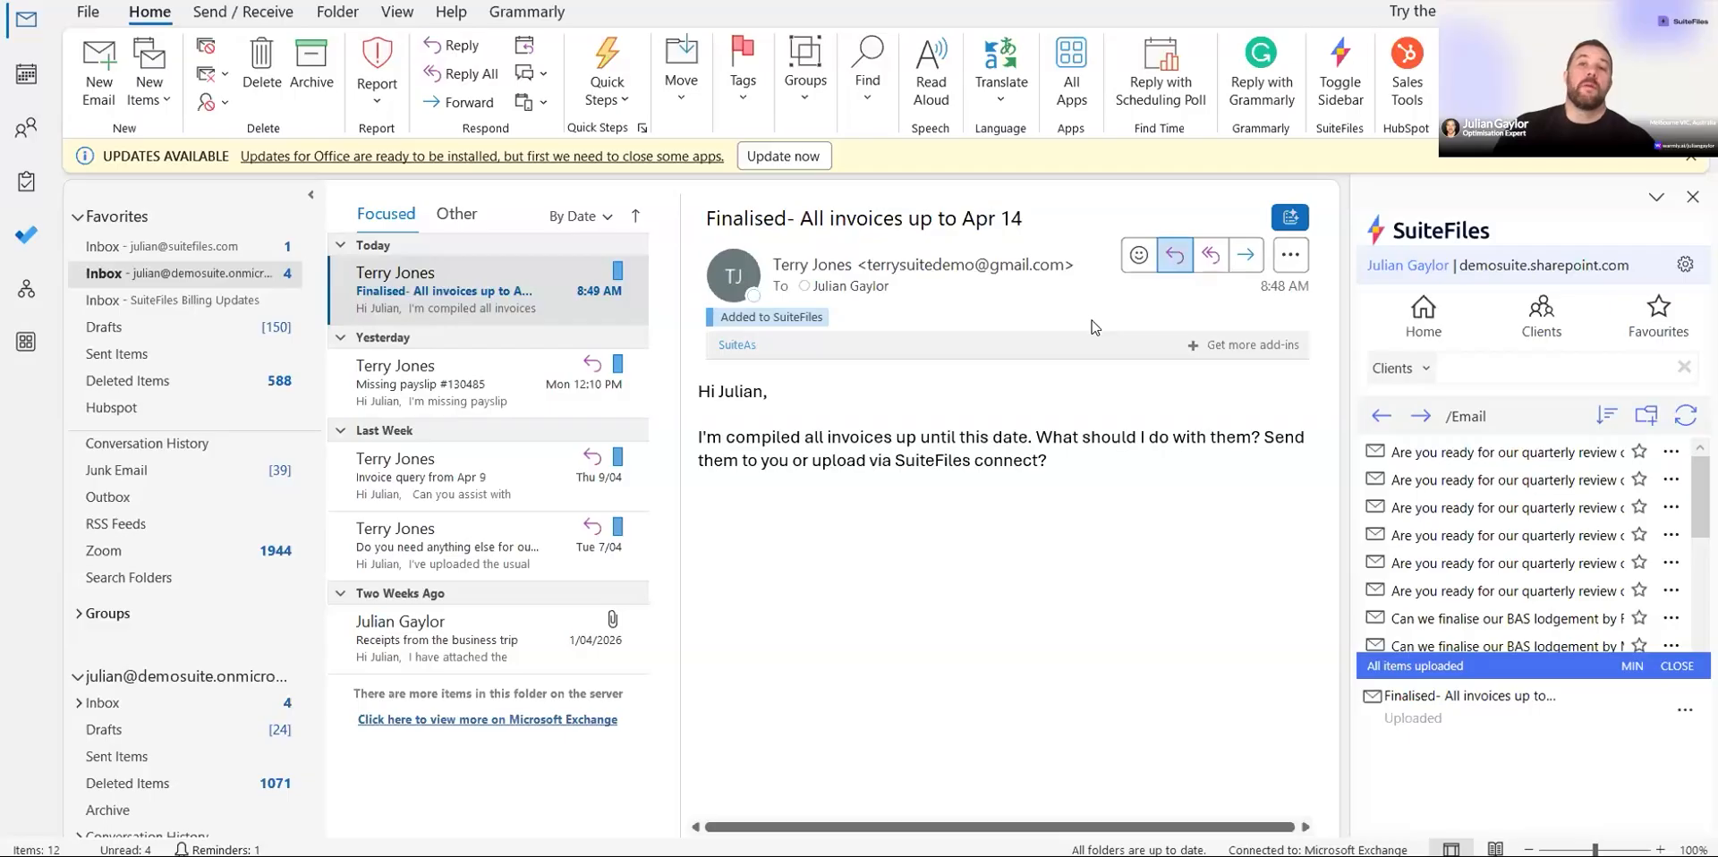
# Step: Reply to that email with a short greeting to the client, then send and file it into Clients/007 Plumbing PTY LTD/Email
pyautogui.hotkey('ctrl', 'r')
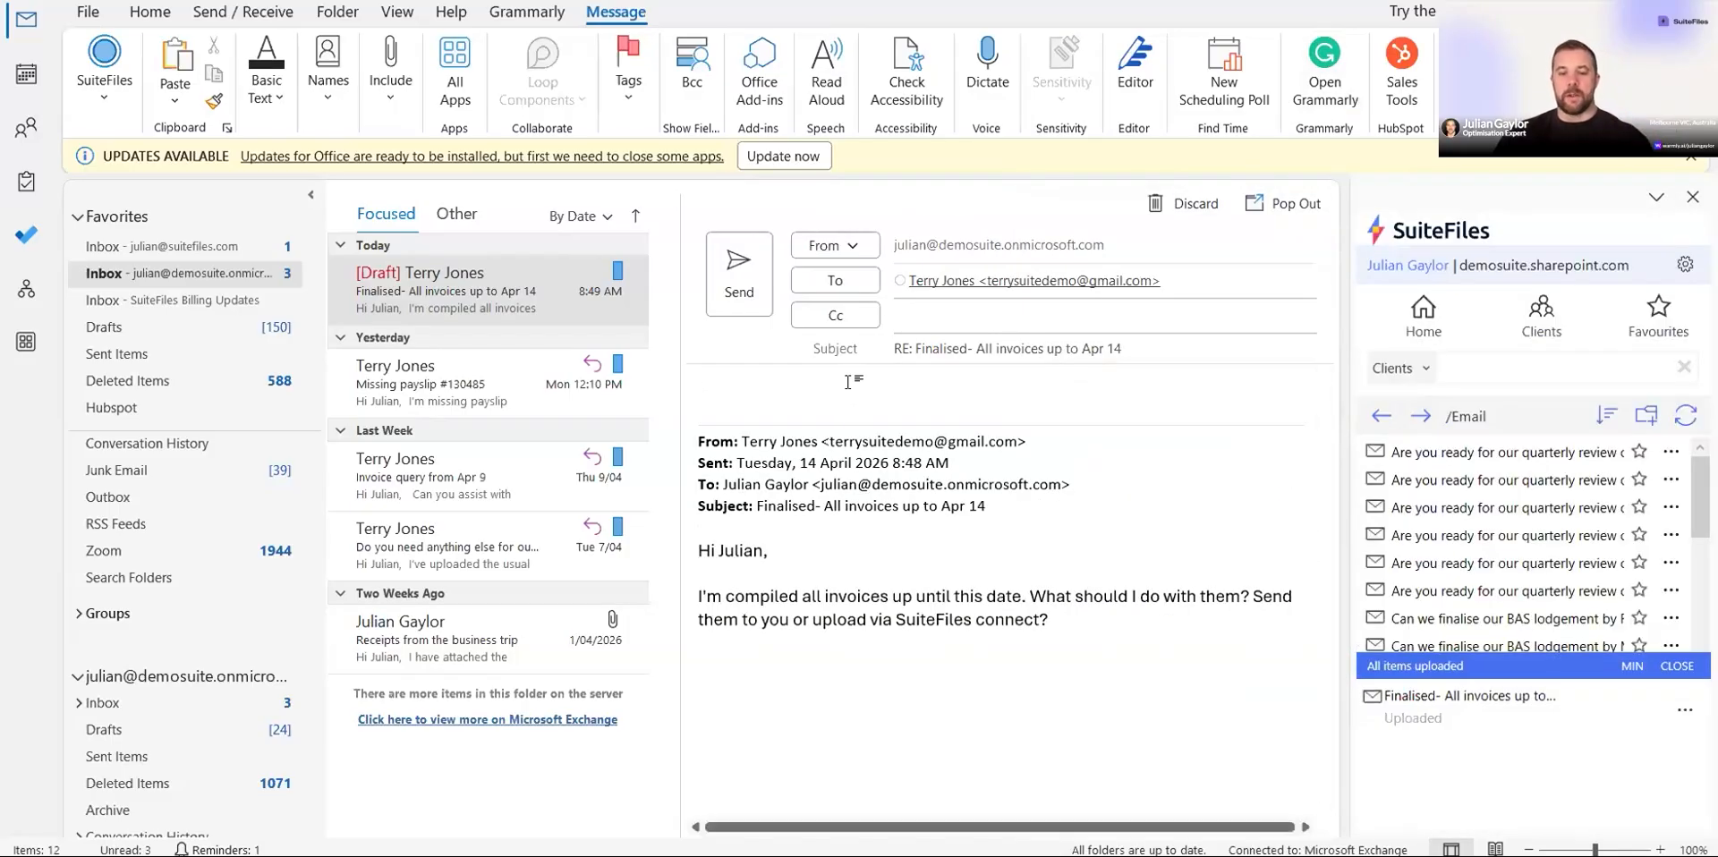
pyautogui.write('Hi Te')
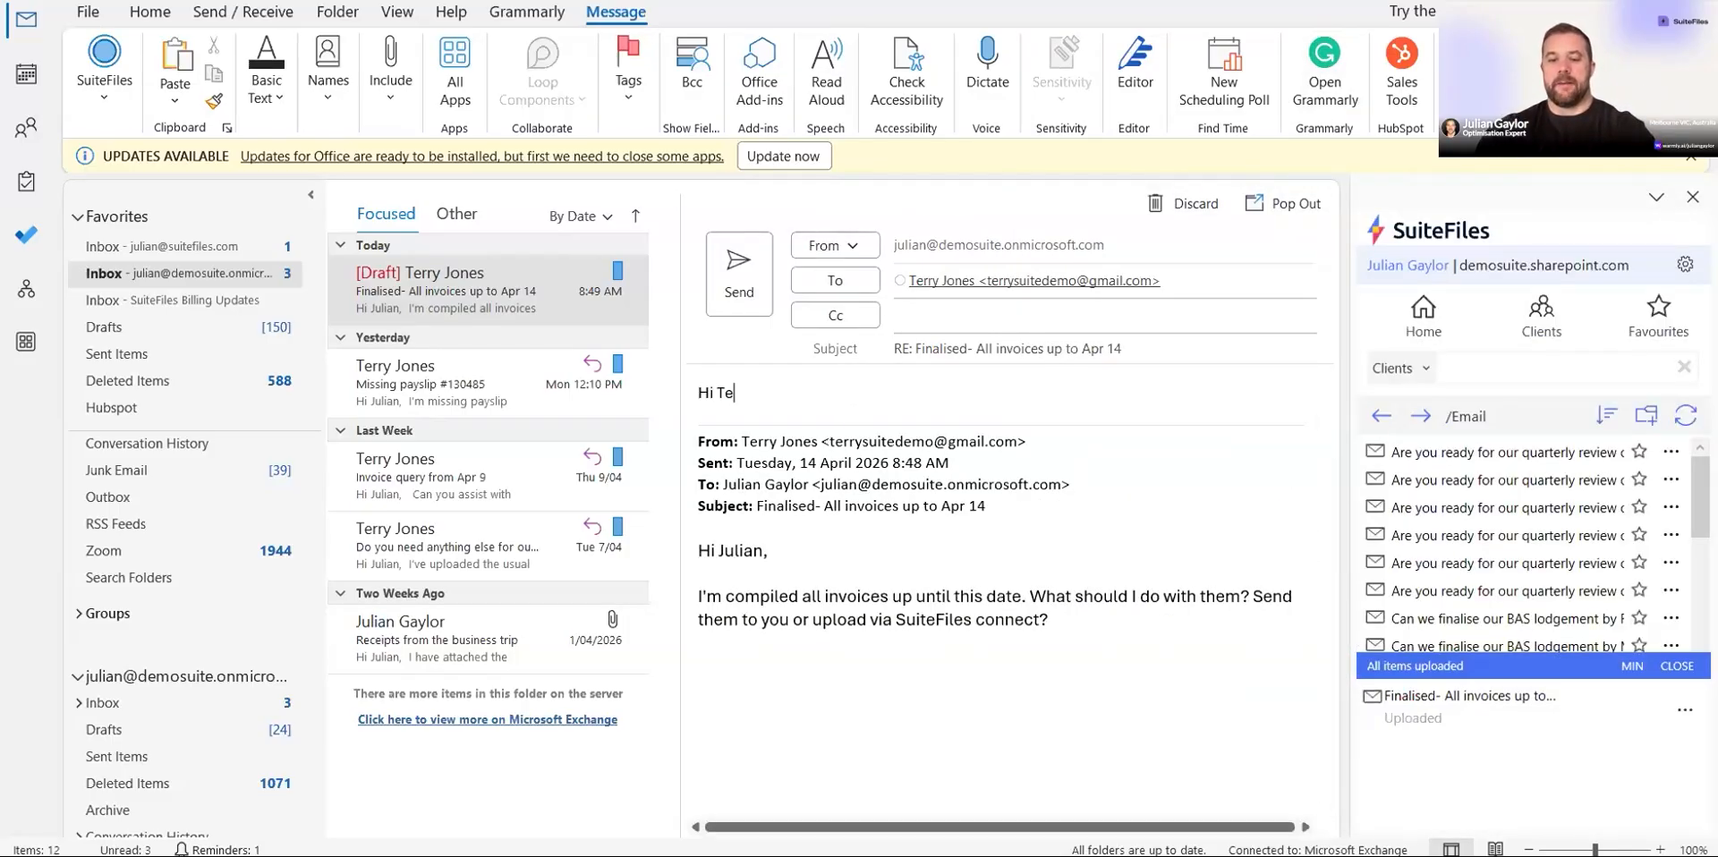
pyautogui.write('rry....')
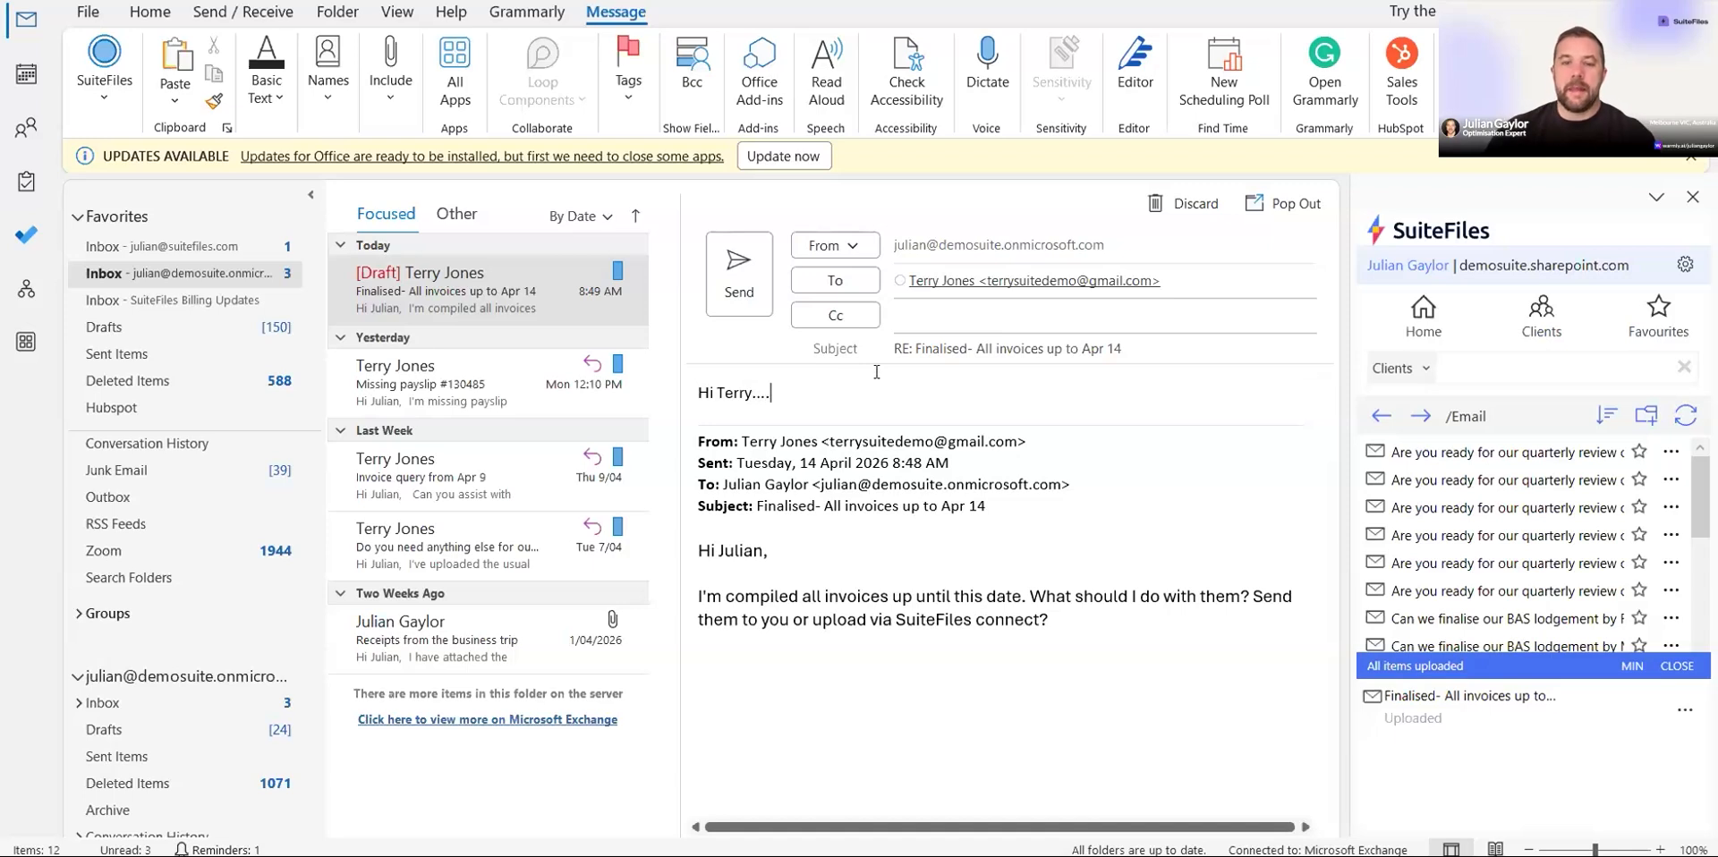
pyautogui.click(739, 284)
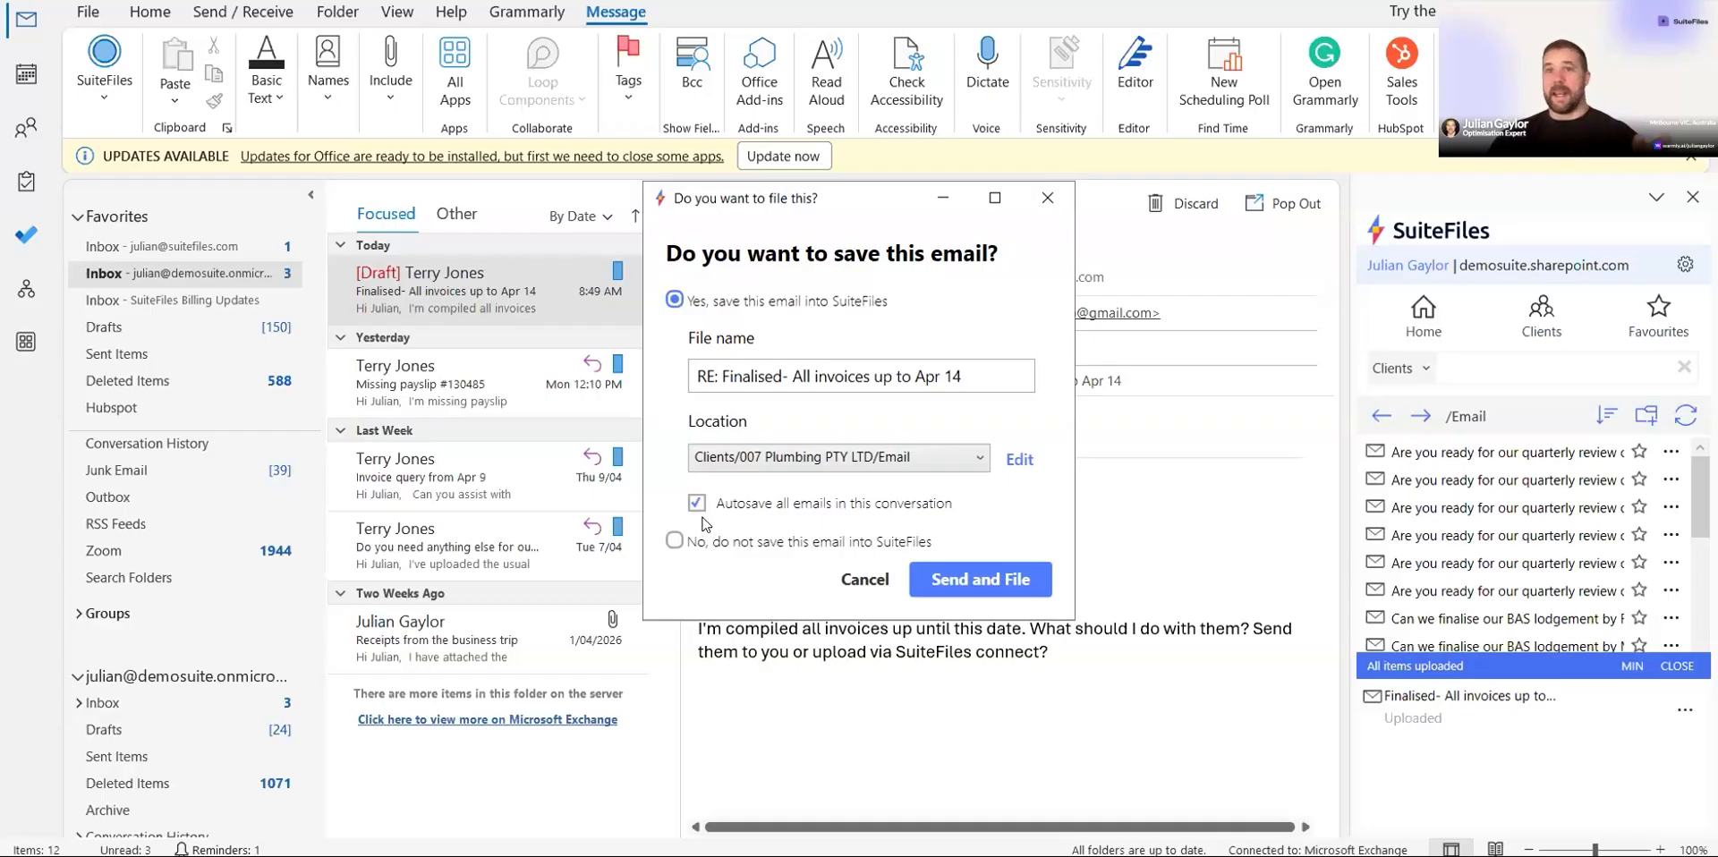
pyautogui.click(935, 581)
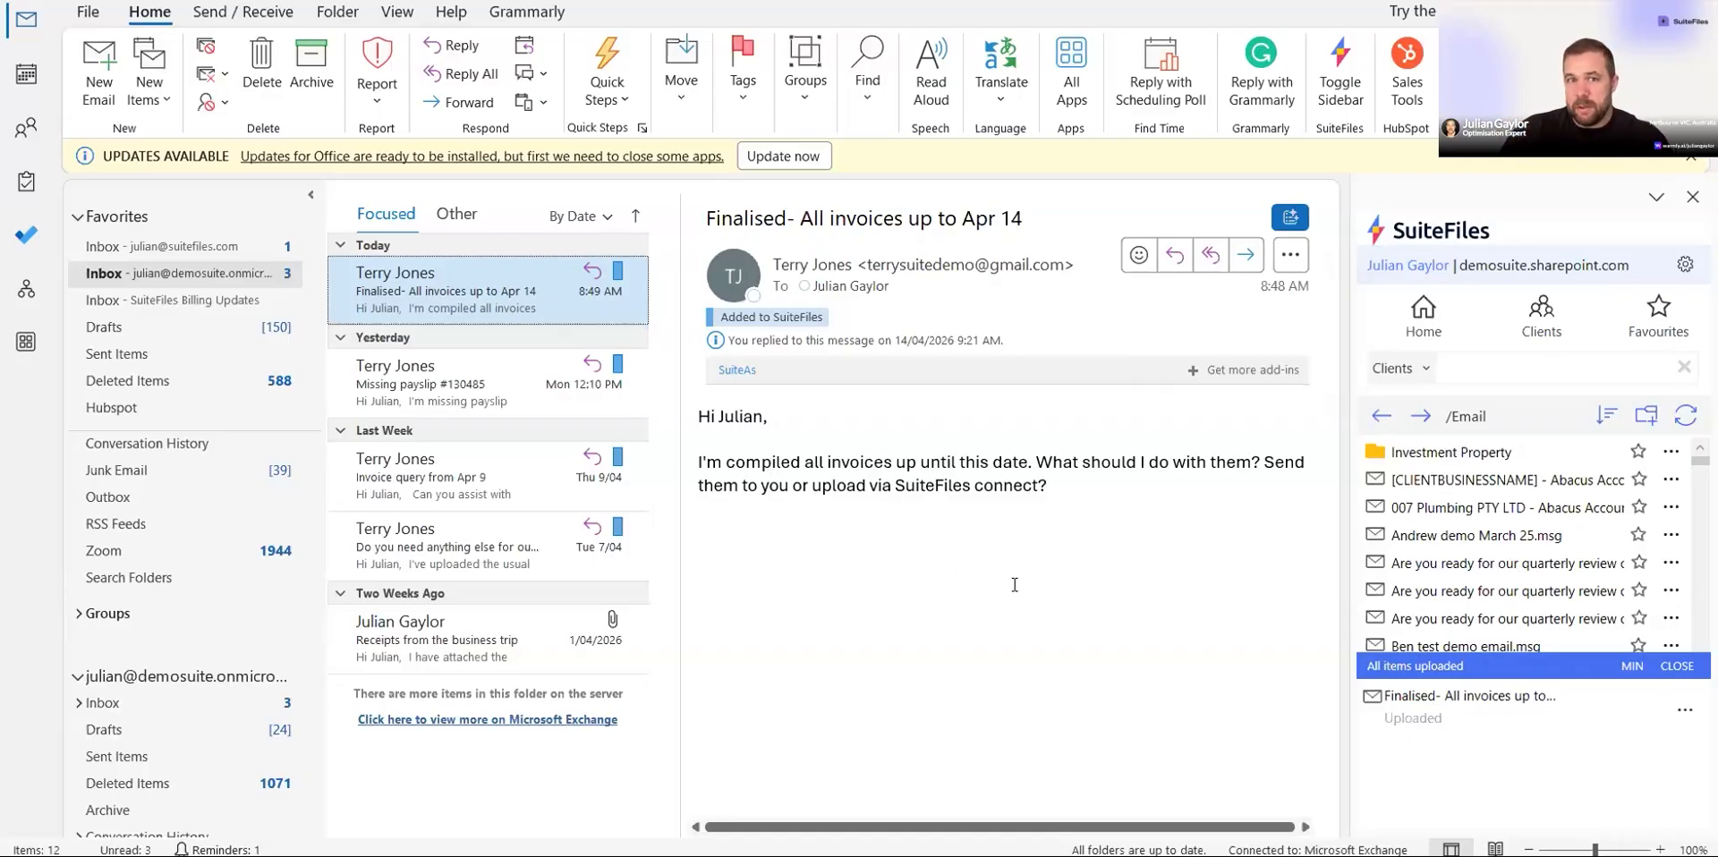
# Step: Start a new email from the SuiteFiles template 'Client details update' and prepopulate it for the 007 Plumbing client
pyautogui.click(111, 84)
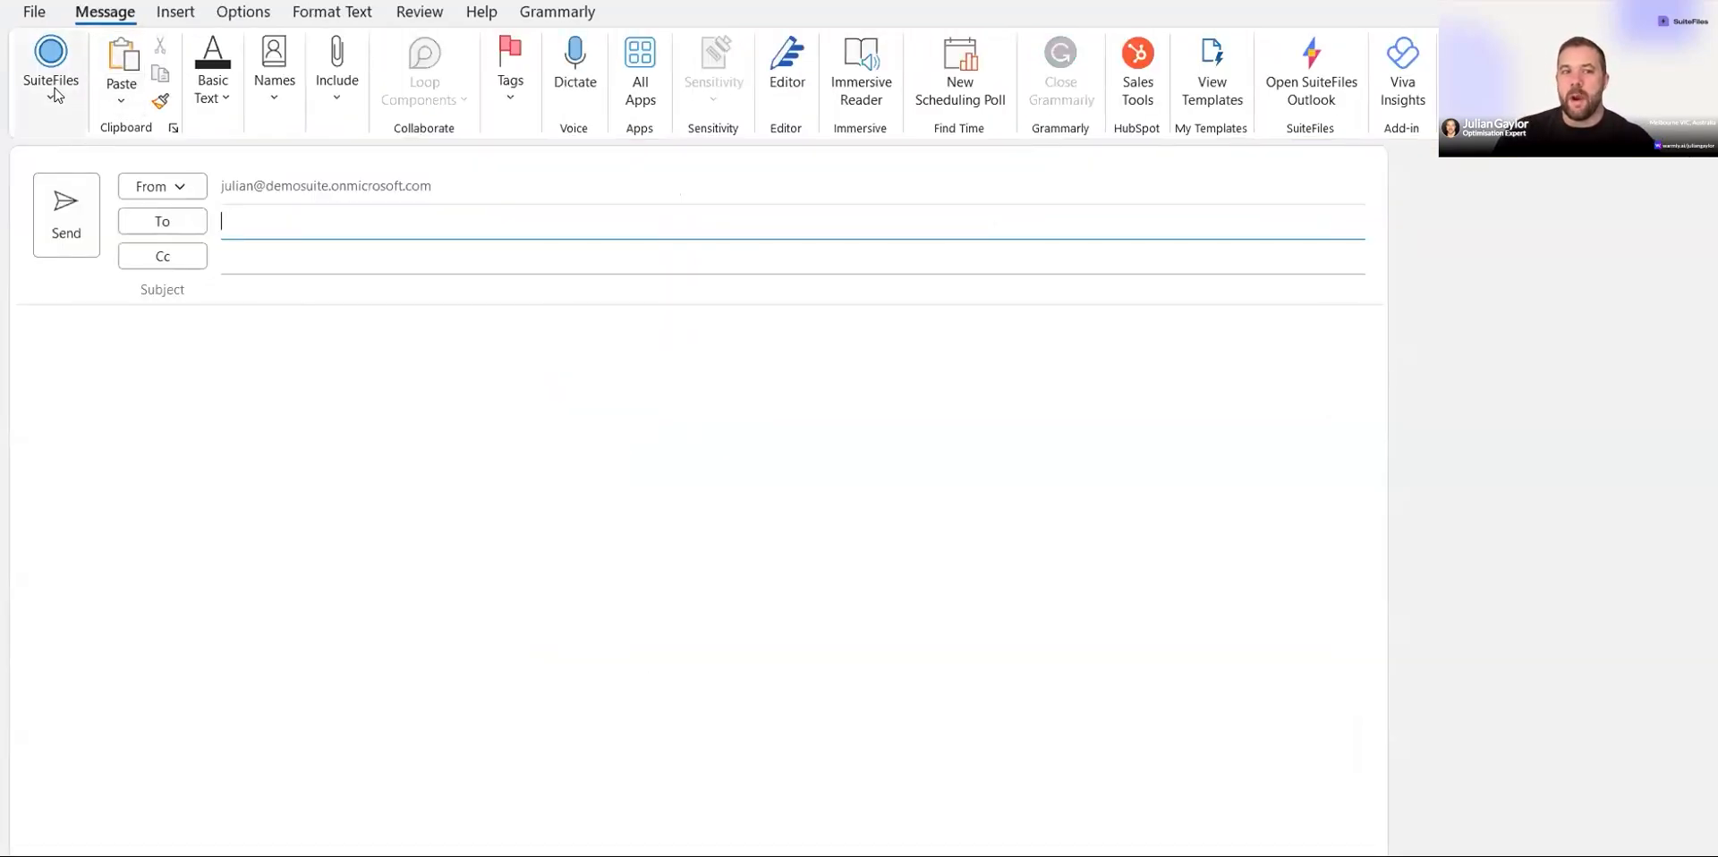
pyautogui.click(52, 89)
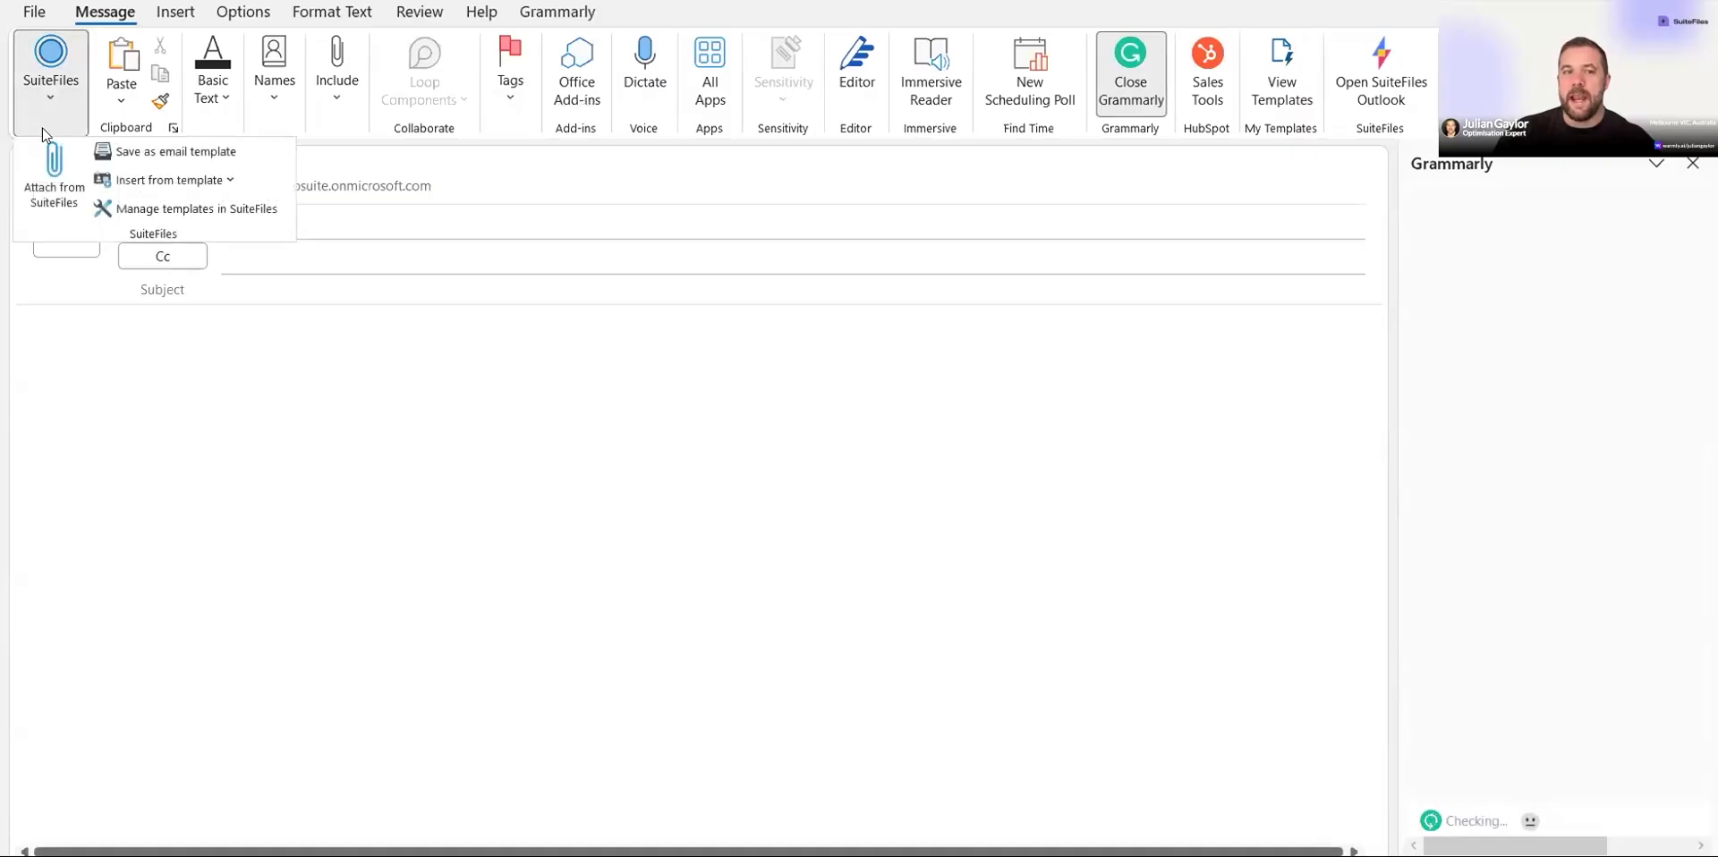
pyautogui.click(200, 190)
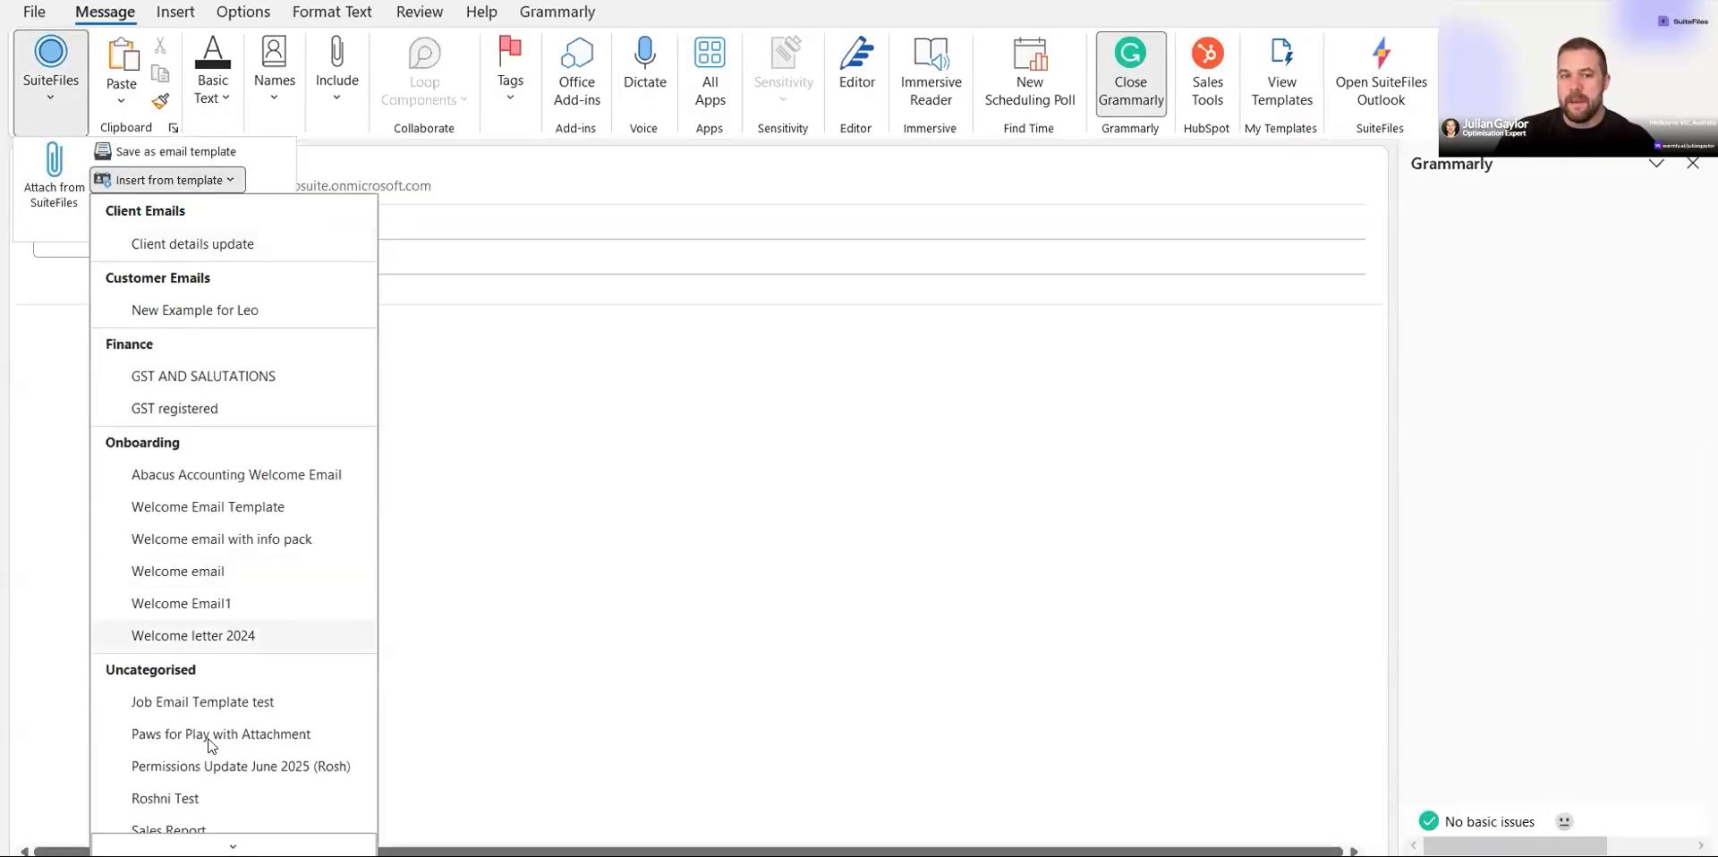
pyautogui.click(224, 249)
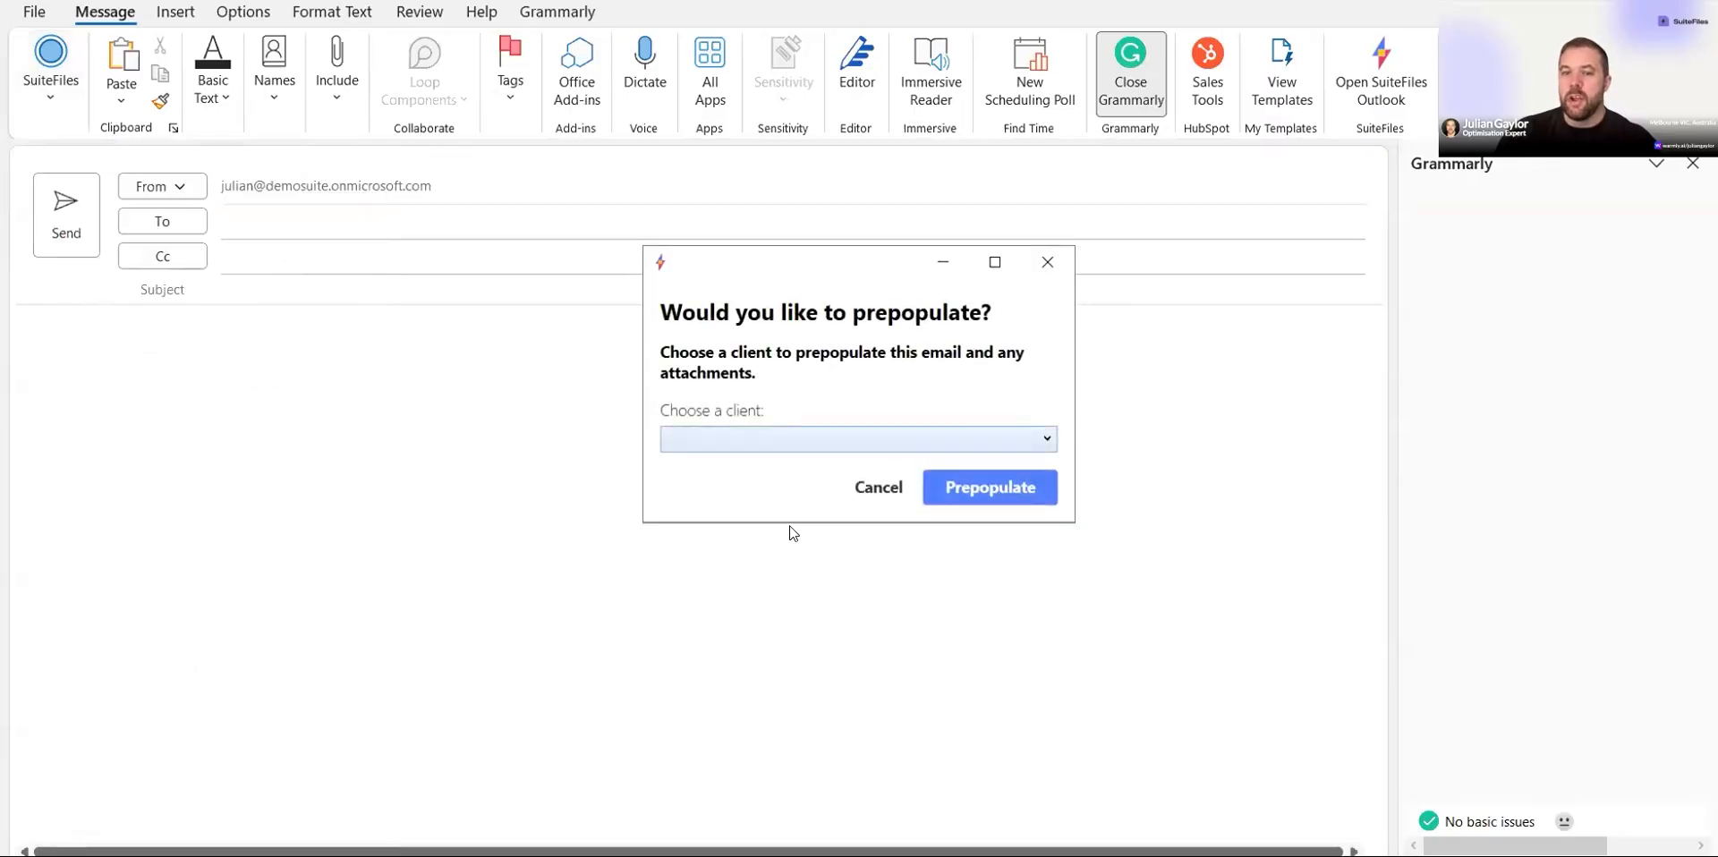
pyautogui.click(792, 438)
pyautogui.scroll(-5, 806, 627)
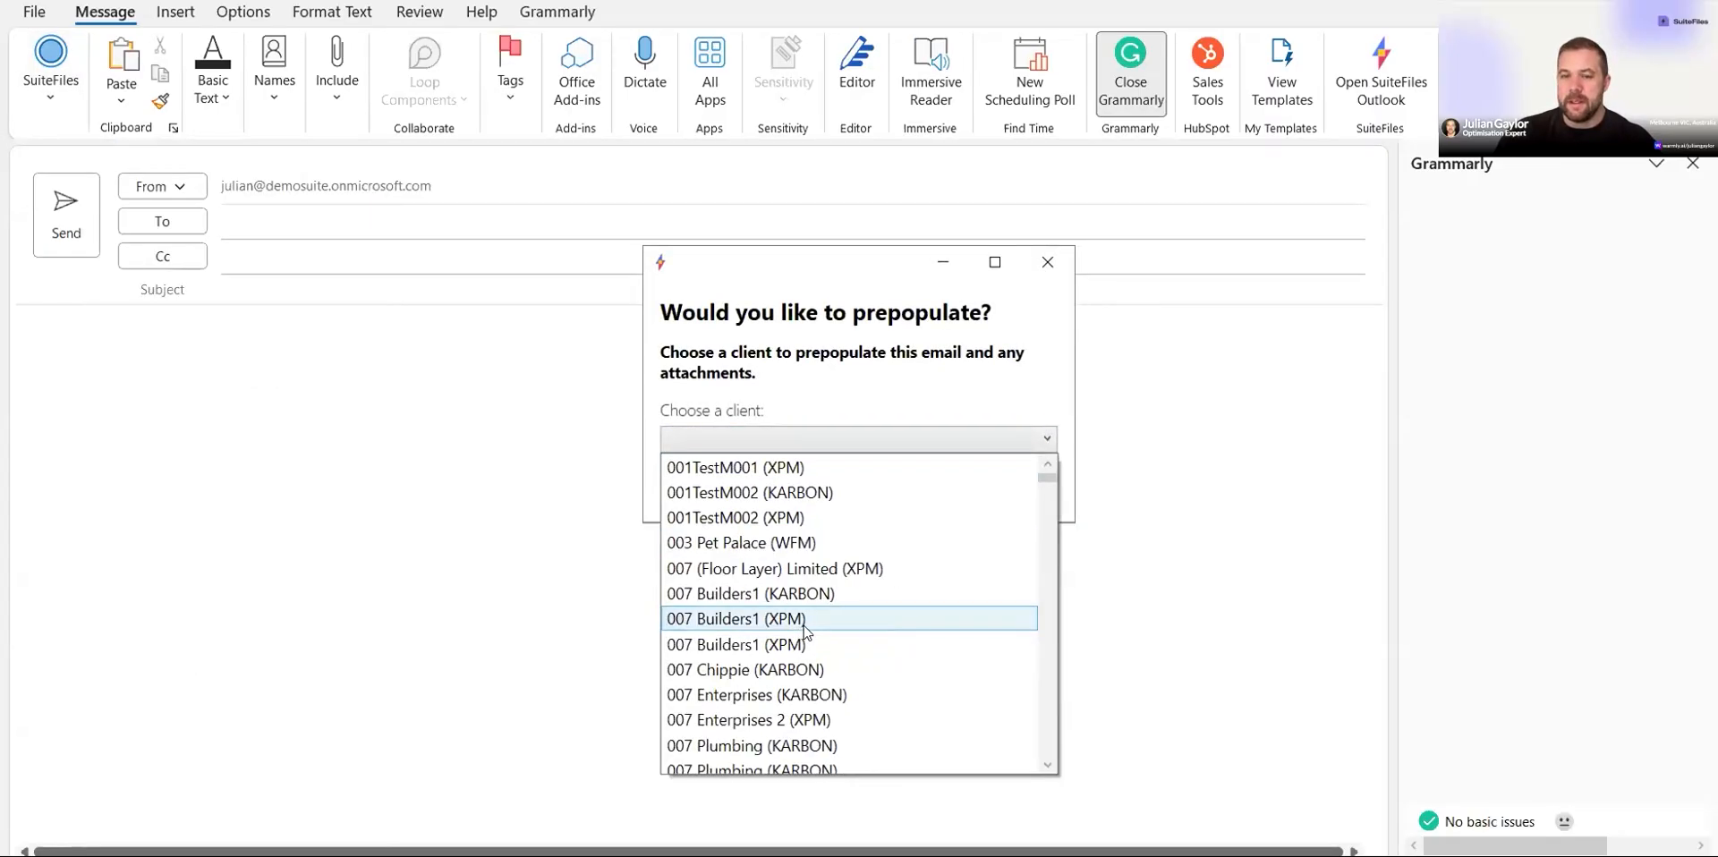
pyautogui.scroll(-2, 805, 631)
pyautogui.click(806, 692)
pyautogui.click(988, 494)
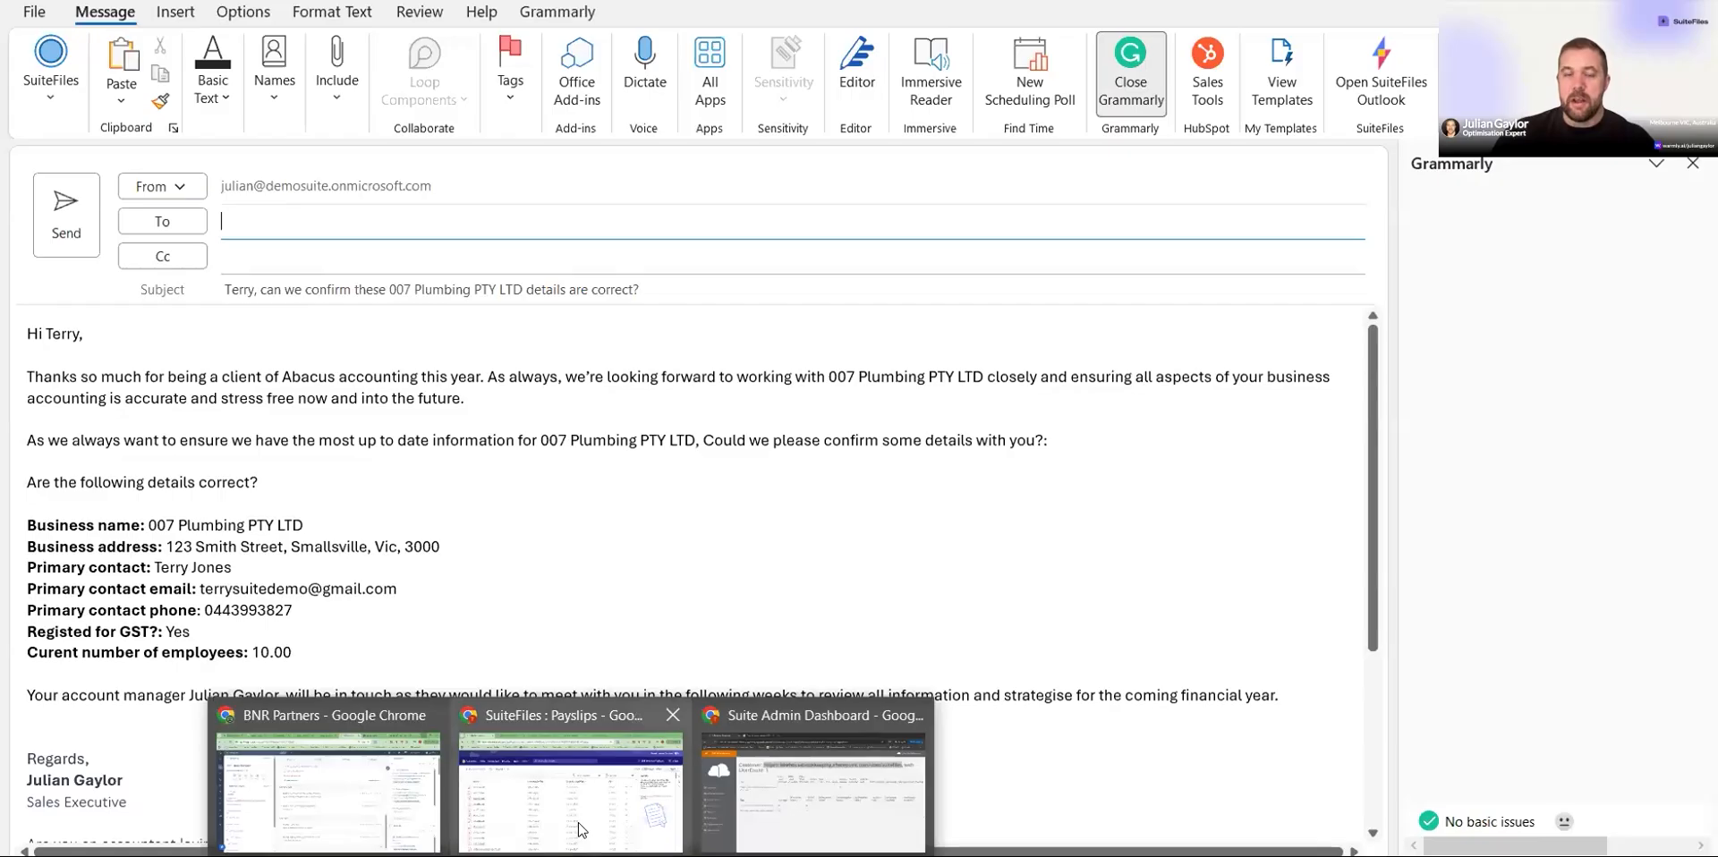
# Step: Return to the browser's SuiteFiles Payslips folder and navigate up to the client's 2026 folder
pyautogui.click(586, 816)
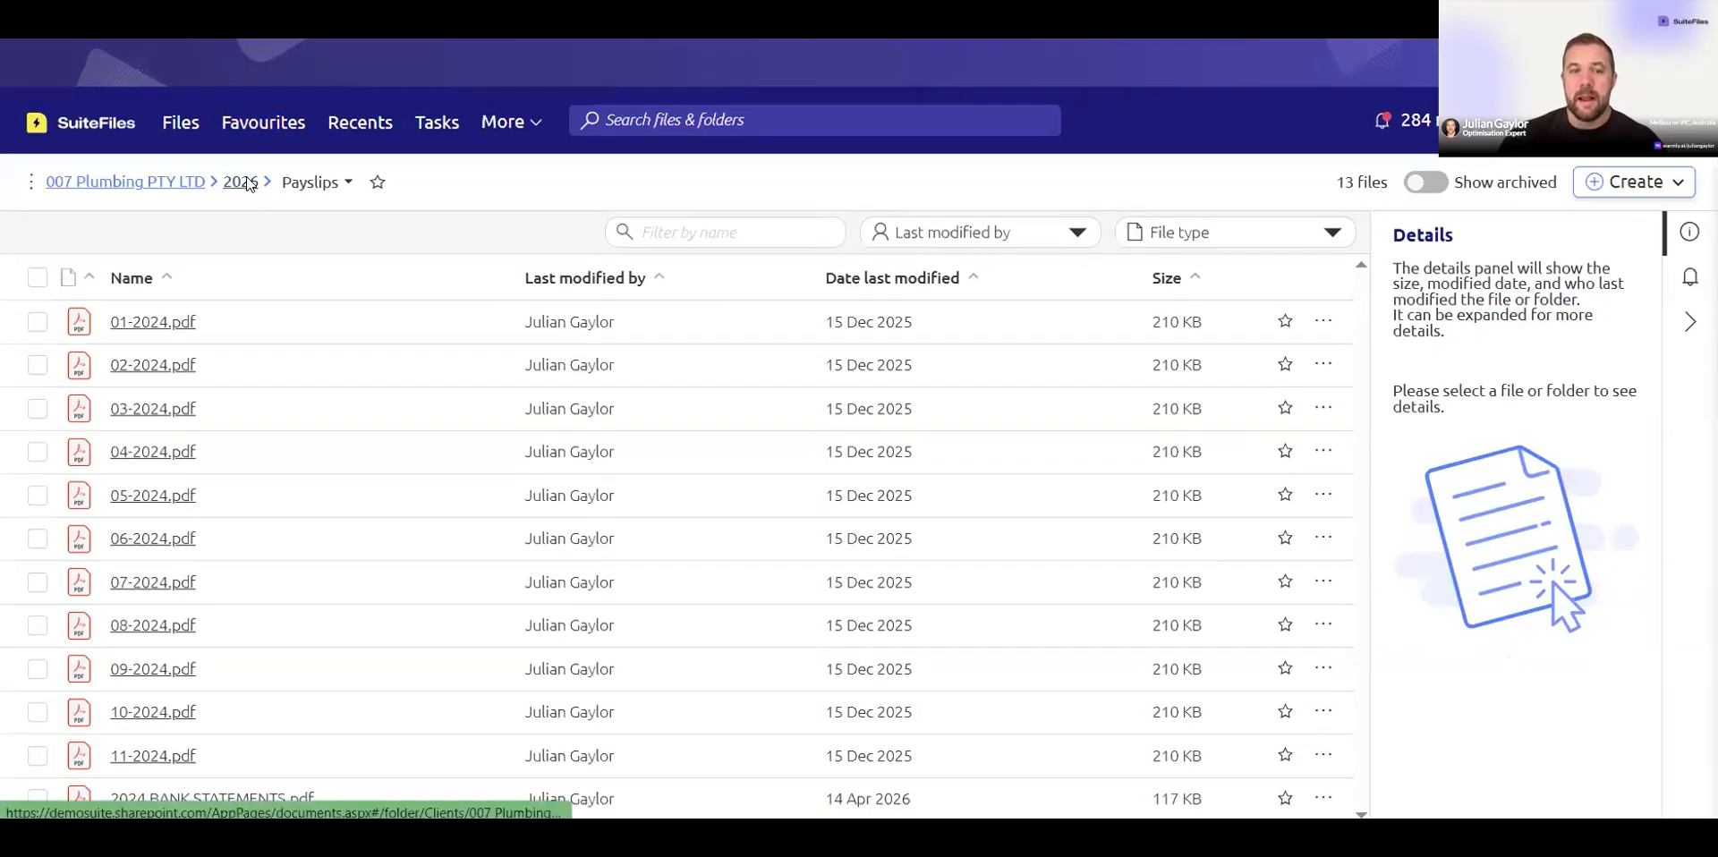
pyautogui.click(241, 219)
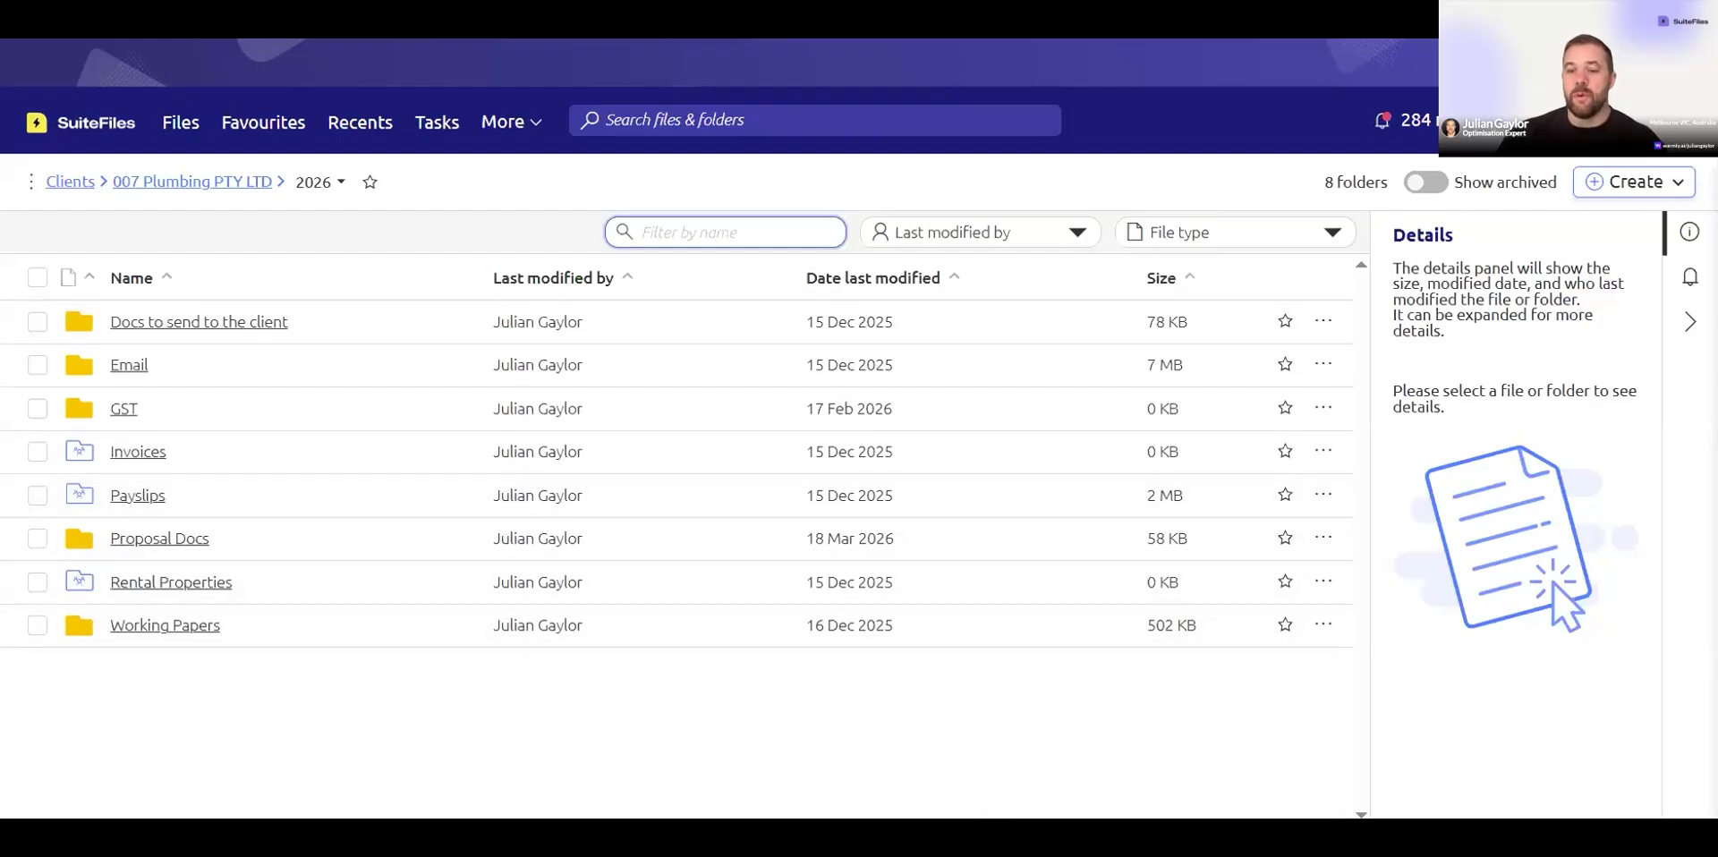
pyautogui.moveTo(1021, 837)
pyautogui.click(1101, 734)
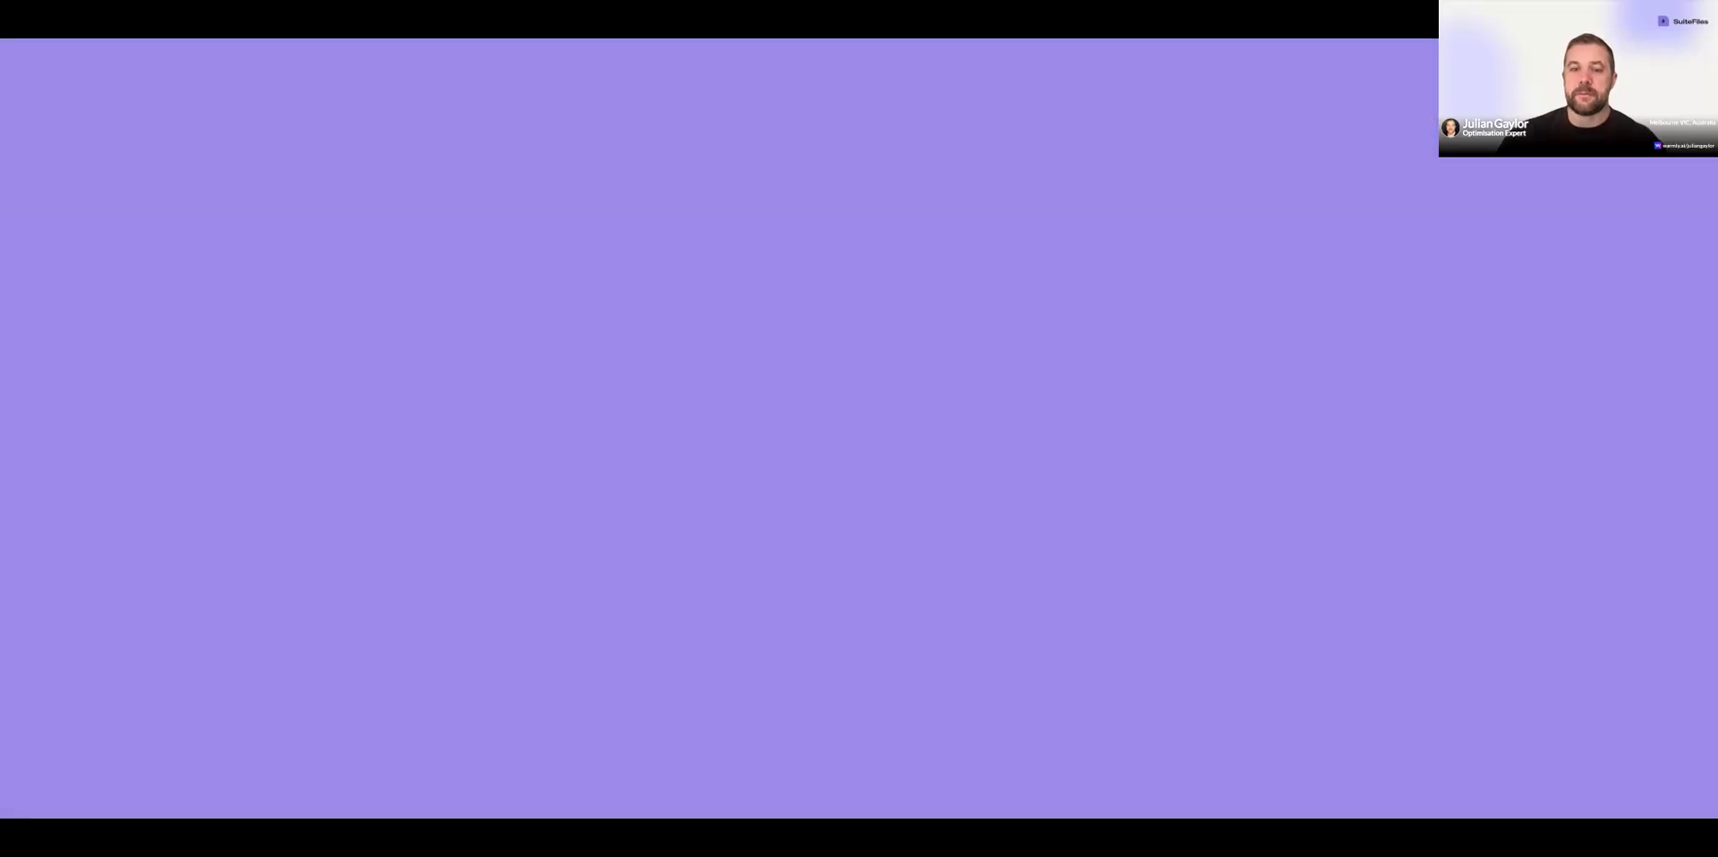